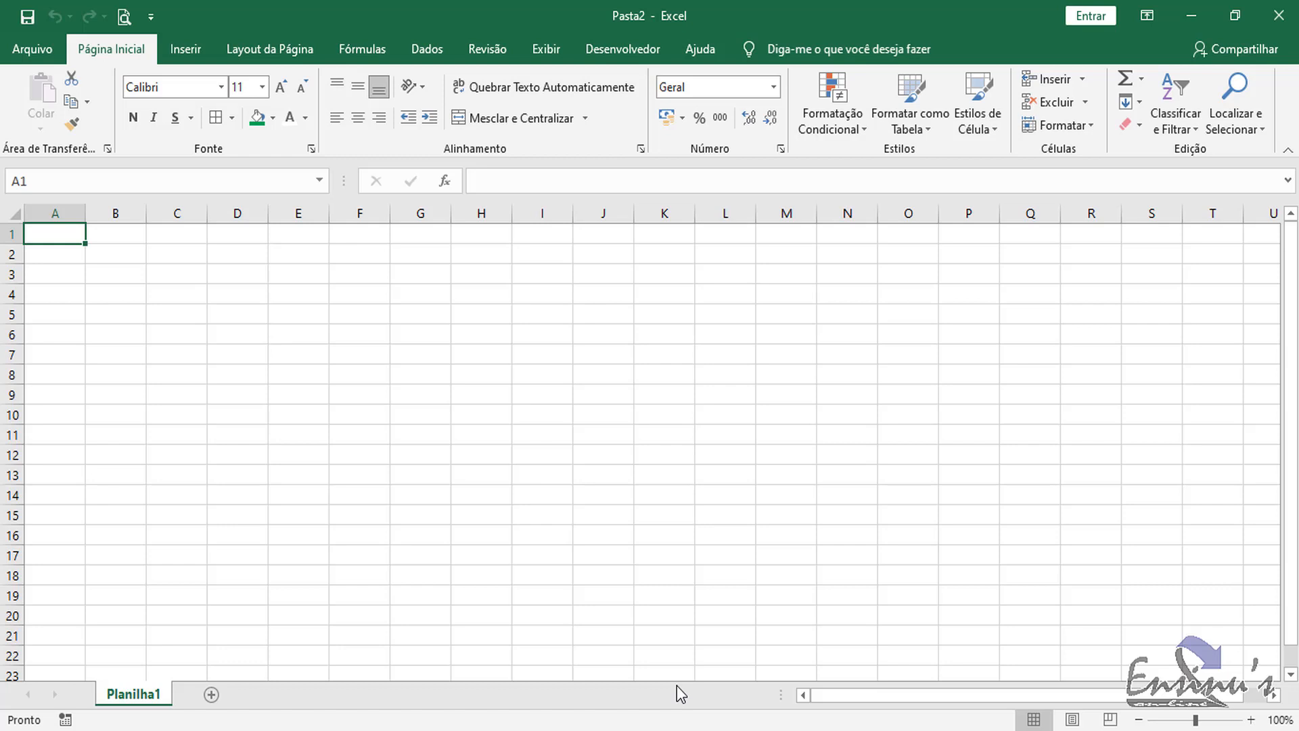
# - Enter the title "CONTROLE DE DESEMPENHO DOS VENDEDORES" in cell A1
pyautogui.write('CONTR')
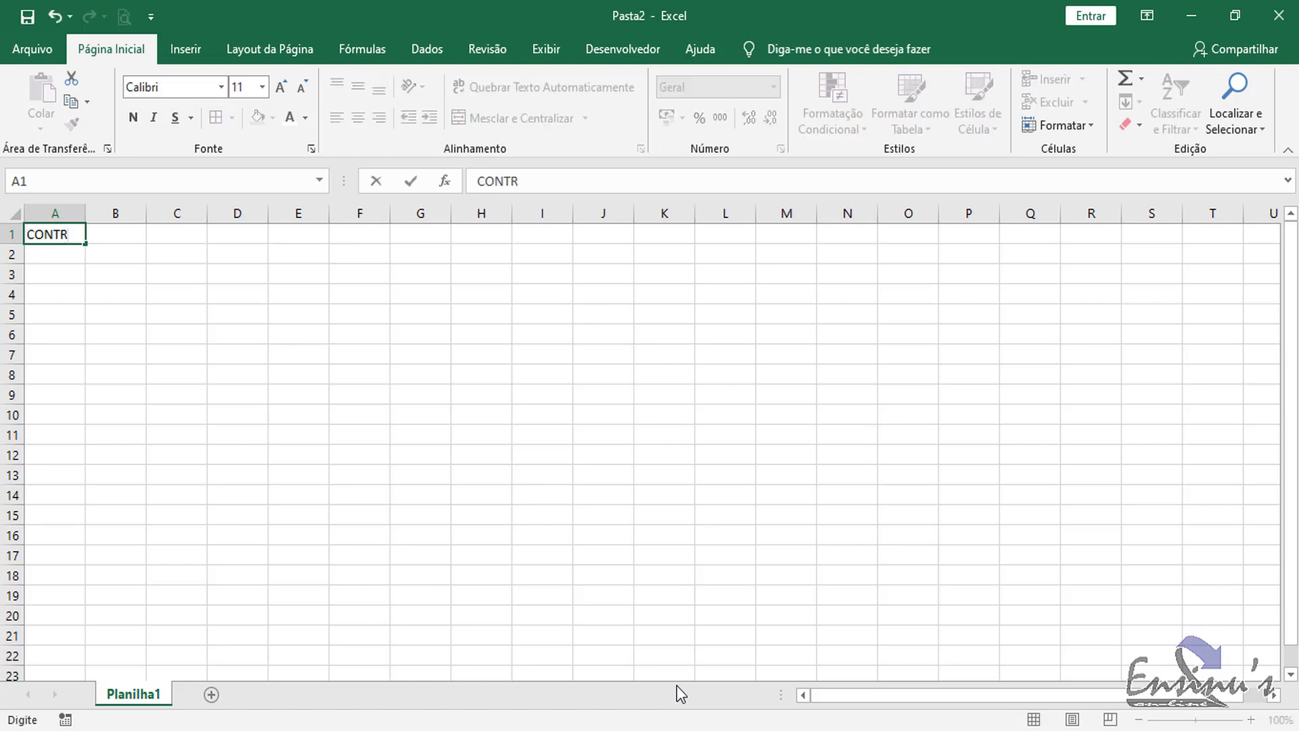
pyautogui.write('OLE')
pyautogui.write('DE DESEM')
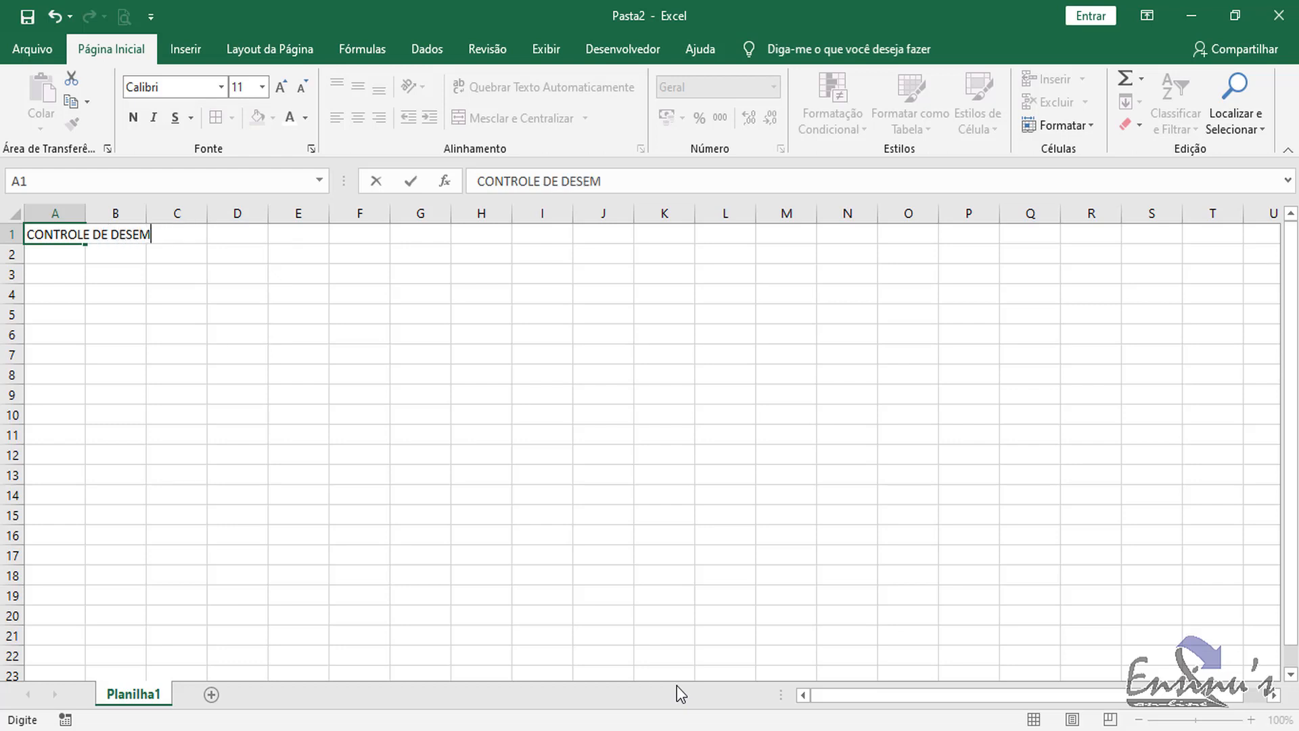
pyautogui.write('PENHO DOS ')
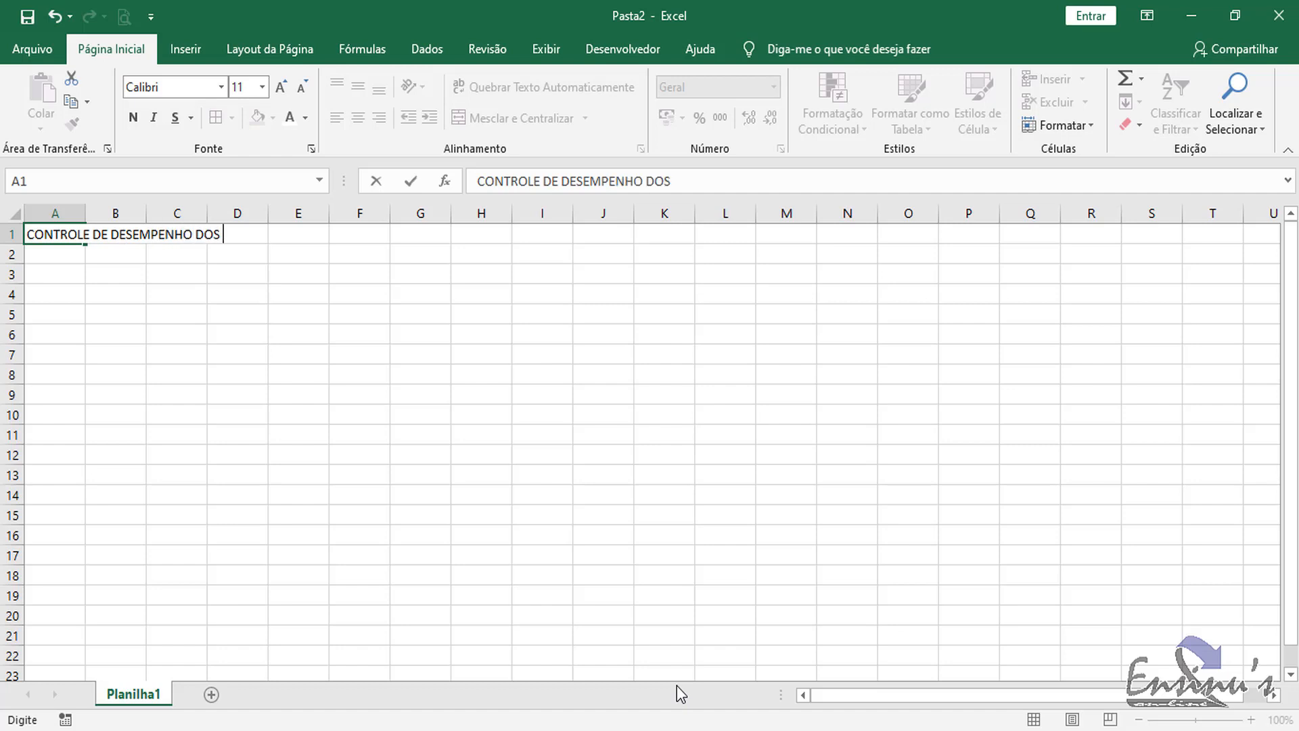
pyautogui.write('VENDEDORES')
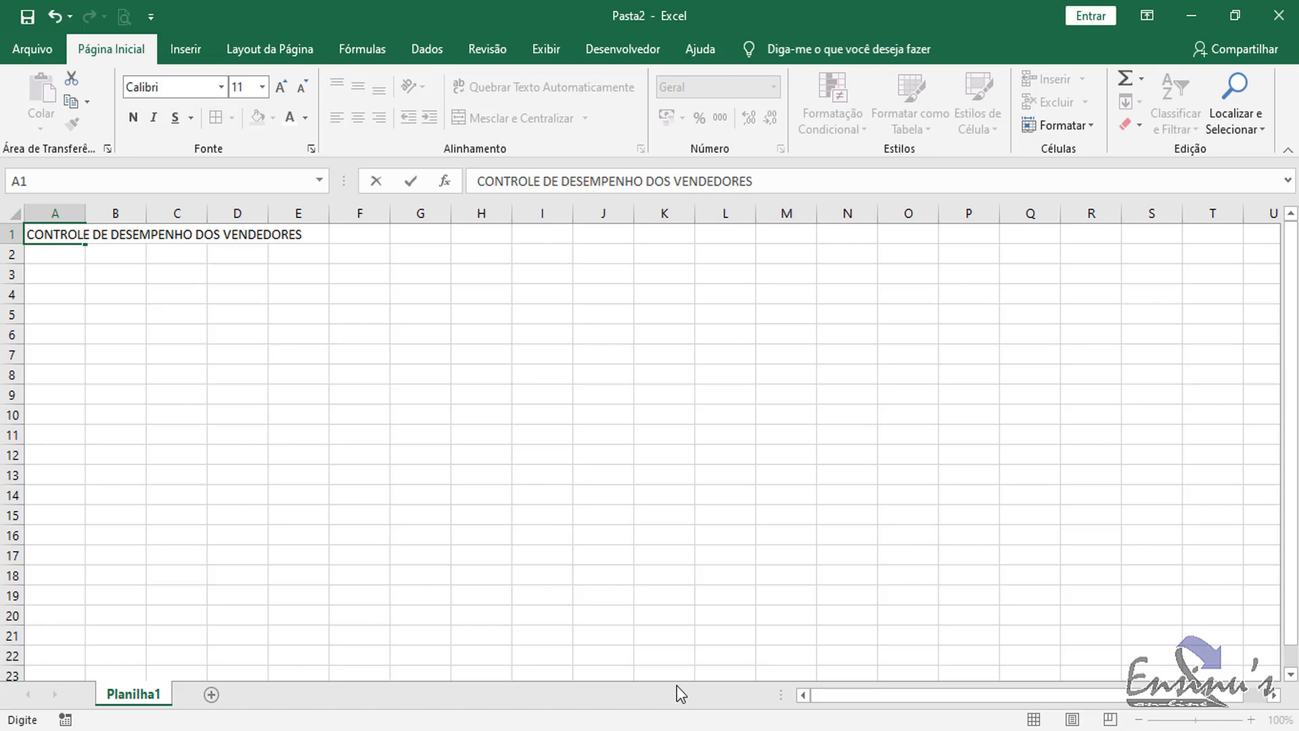
pyautogui.press('Return')
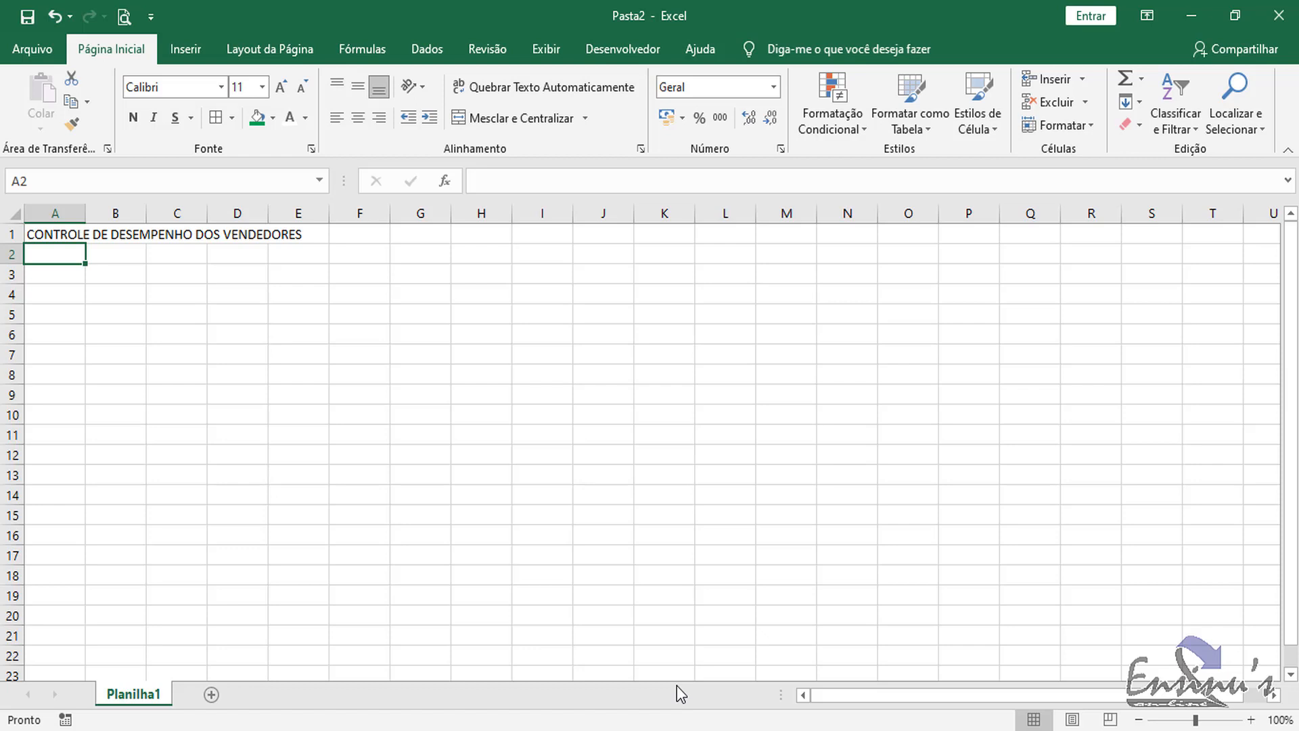
# - Enter the column headers "Nº VEND." in cell A2 and "VENDEDORES" in cell B2
pyautogui.write('N')
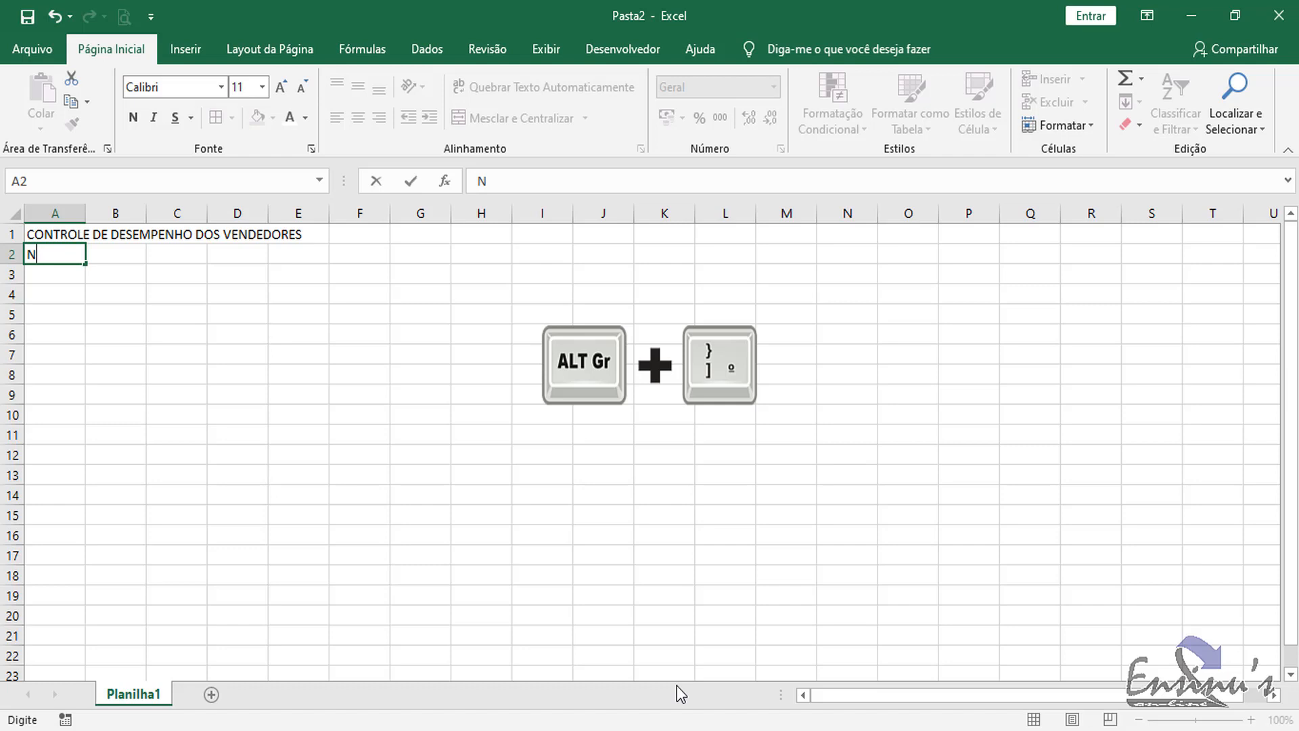
pyautogui.write('º')
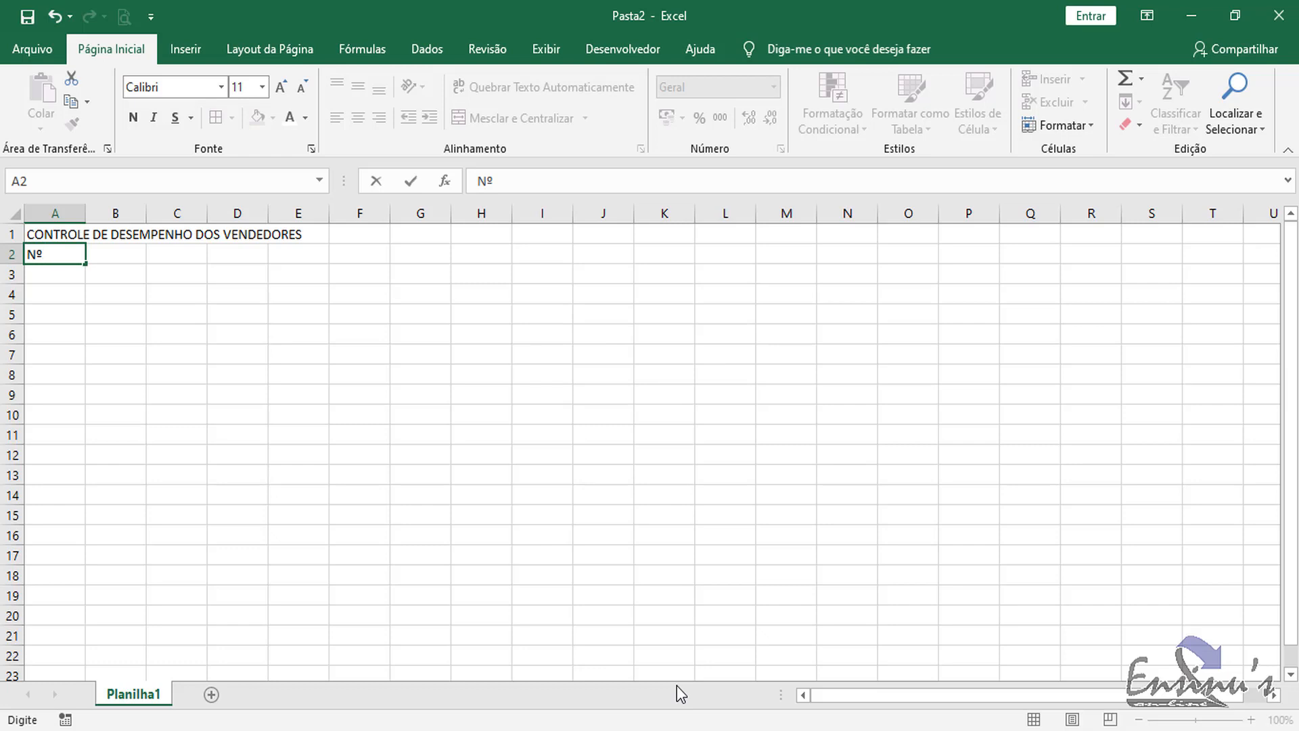
pyautogui.write(' VEND.')
pyautogui.press('Tab')
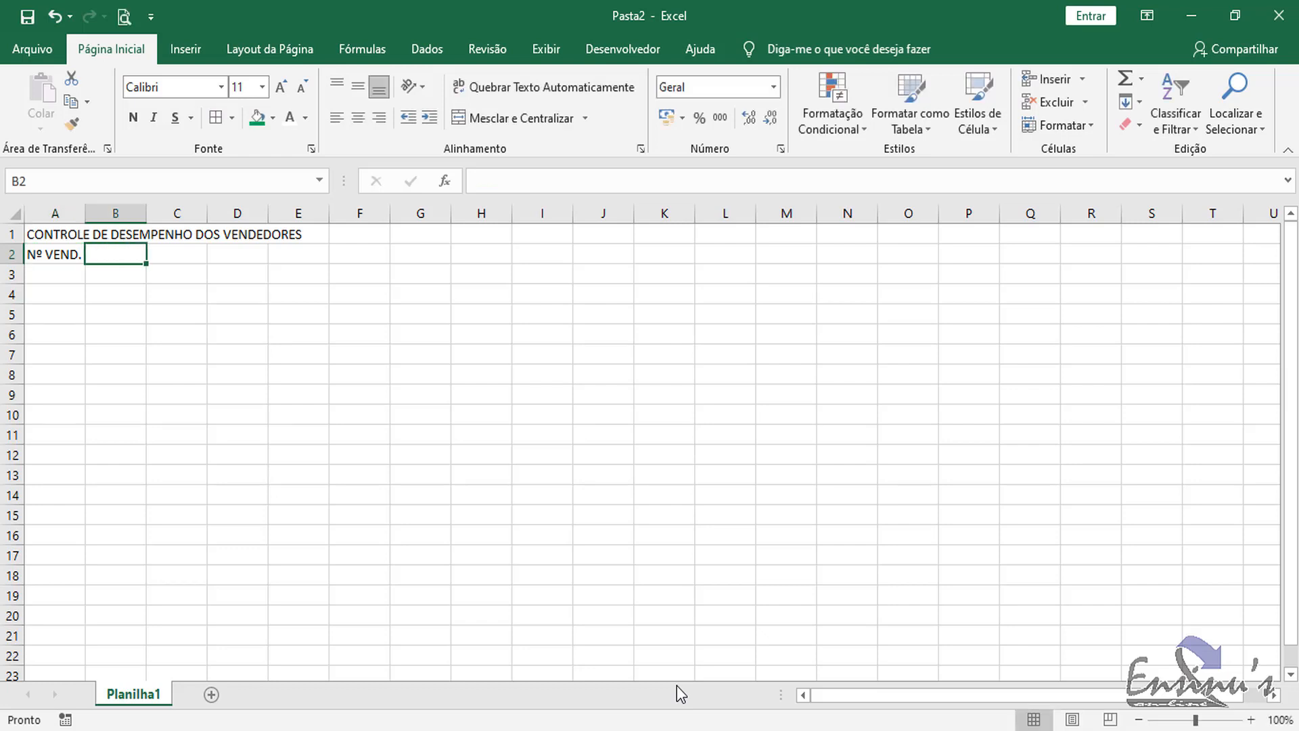
pyautogui.write('VENDED')
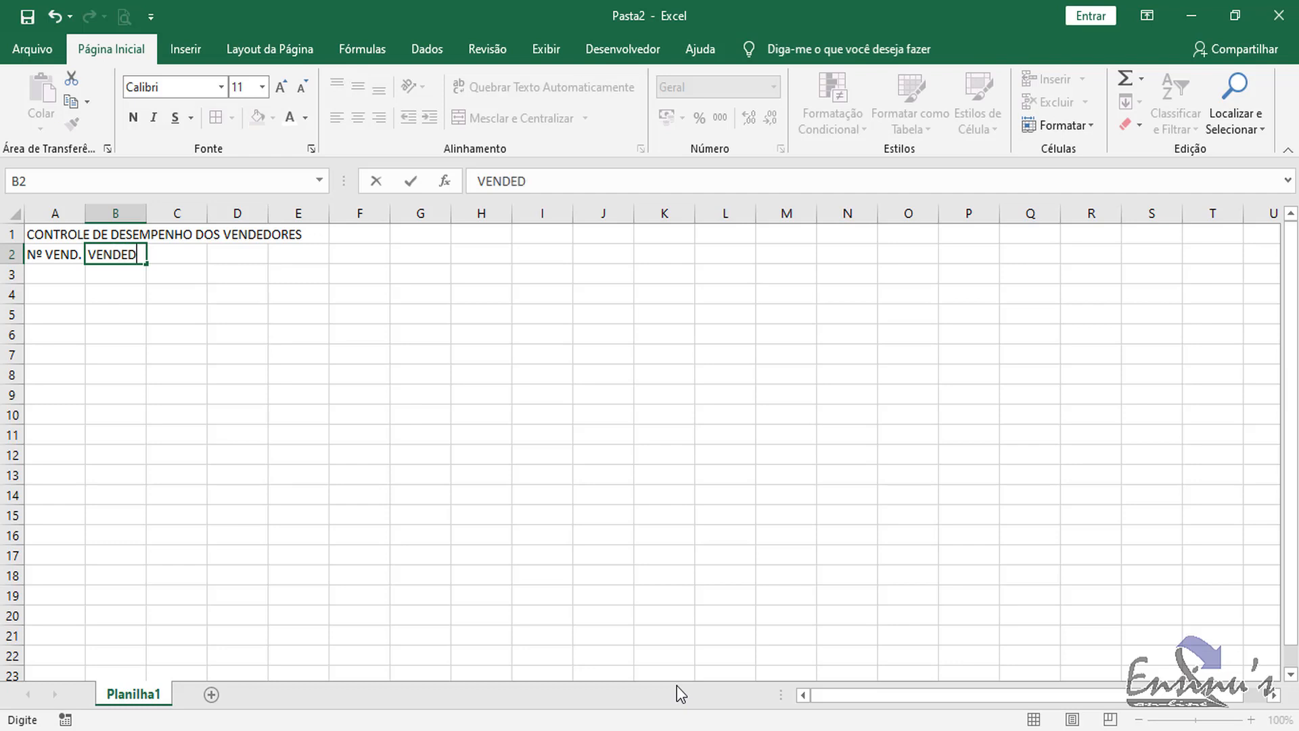
pyautogui.write('ORES')
pyautogui.press('Tab')
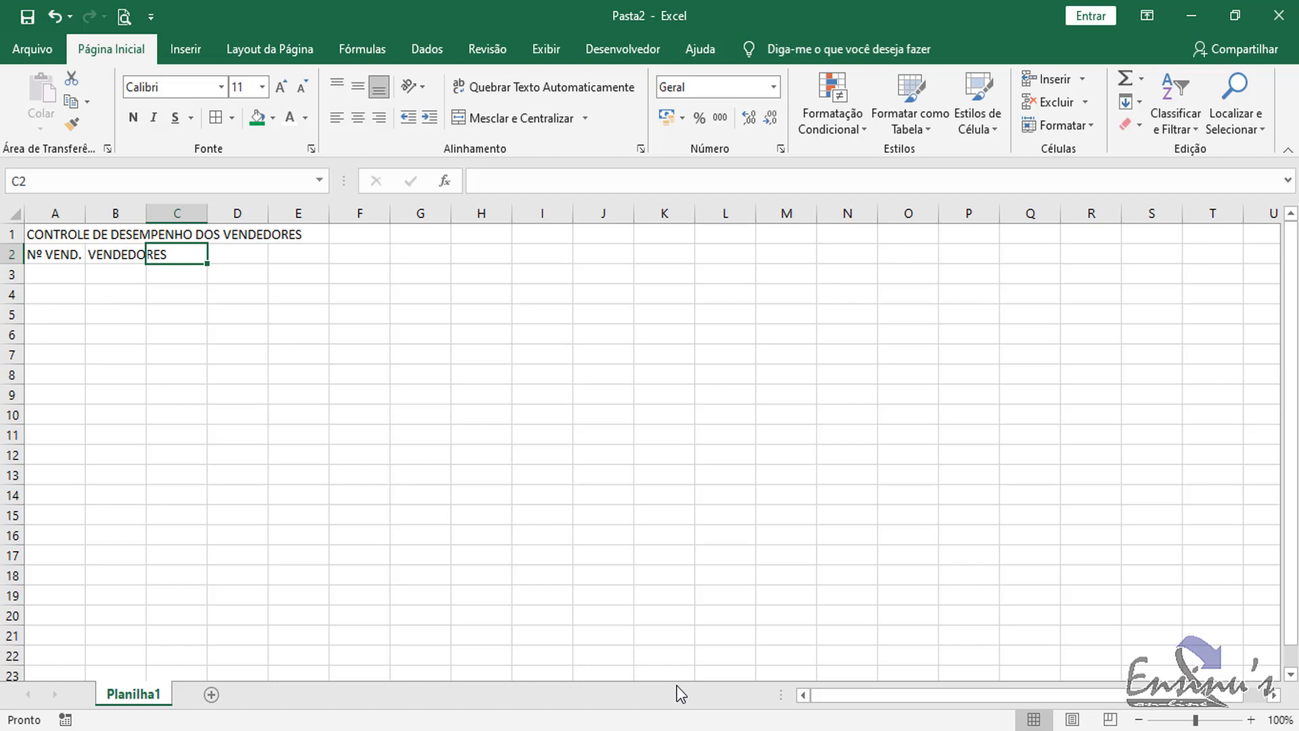
# - Enter the quarter headers "1º TRIMESTRE", "2º TRIMESTRE", "3º TRIMESTRE" and "4º TRIMESTRE" in cells C2 through F2
pyautogui.write('1')
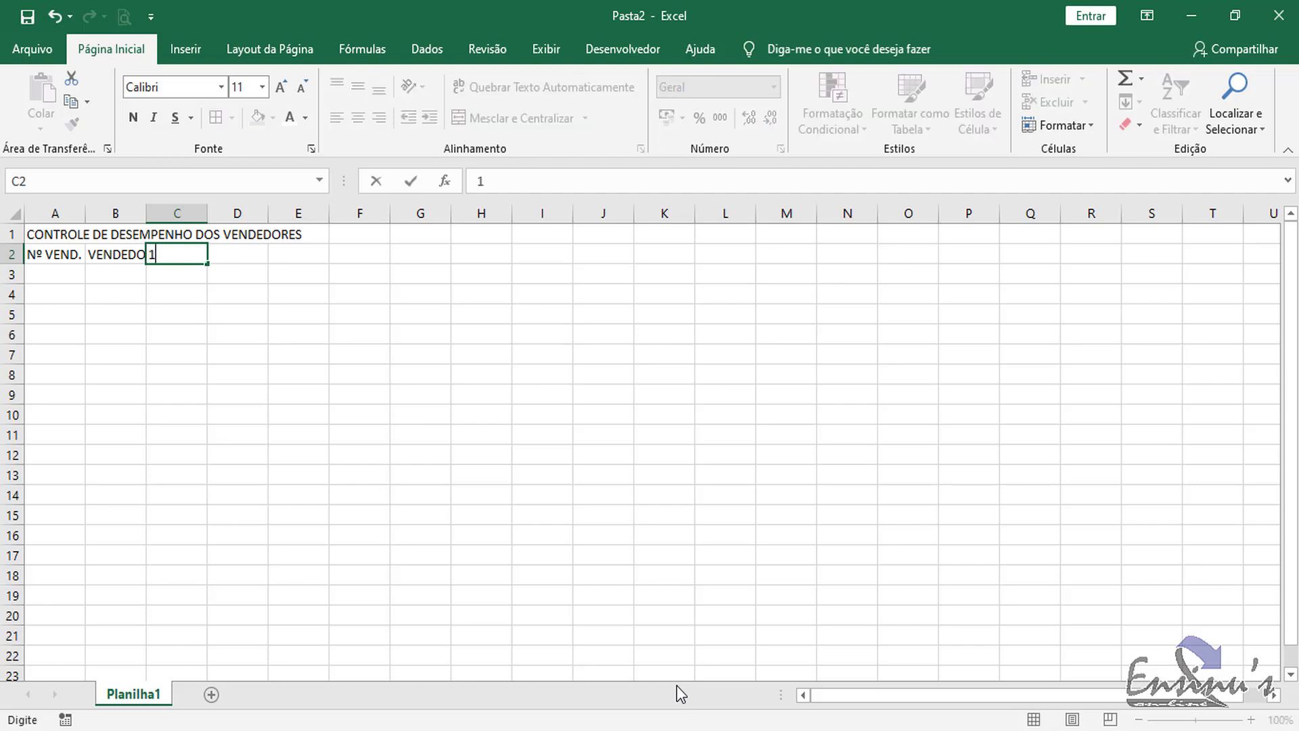
pyautogui.write('º TRIMESTRE')
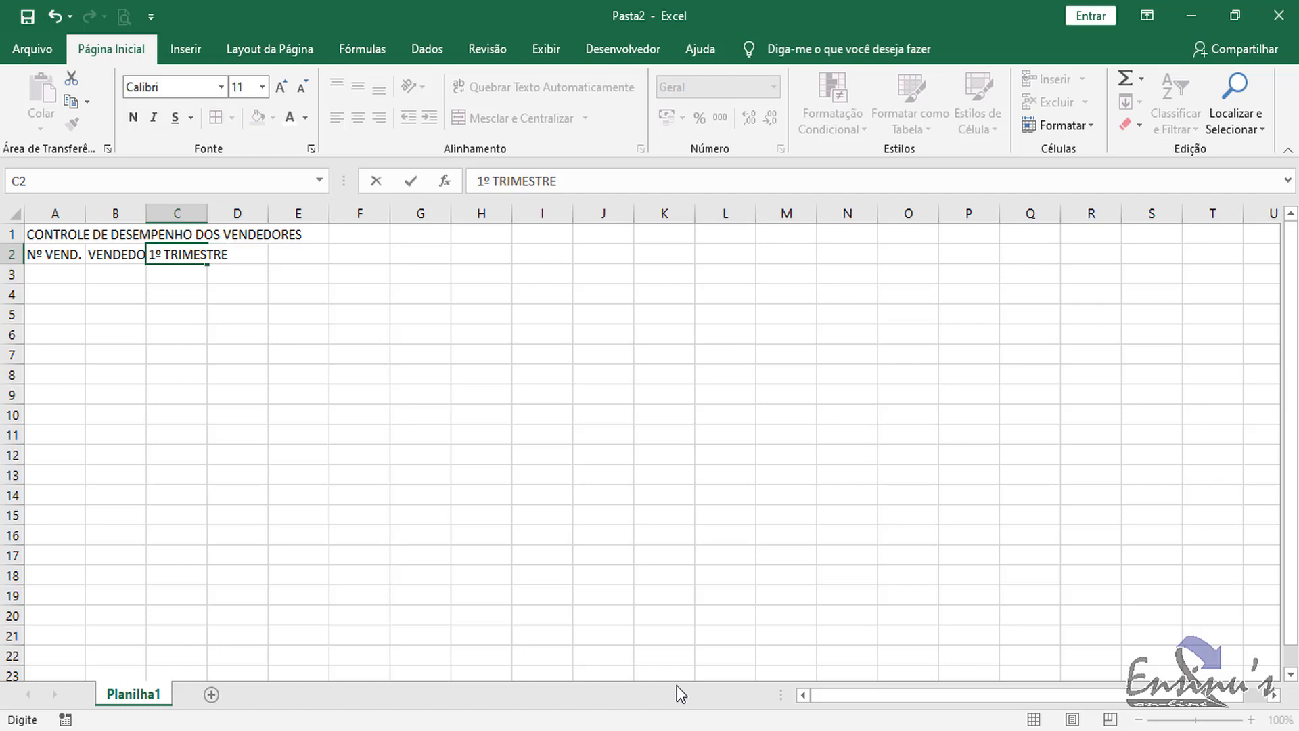
pyautogui.press('Tab')
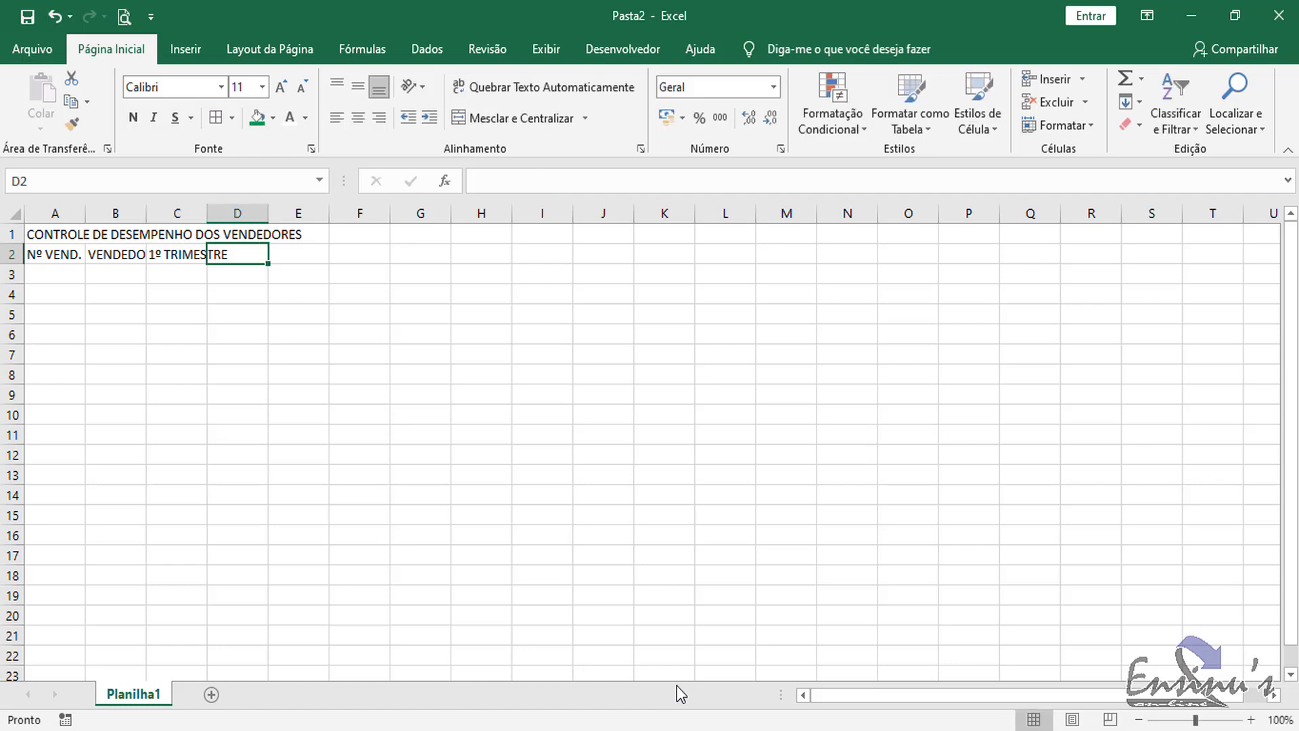
pyautogui.write('2')
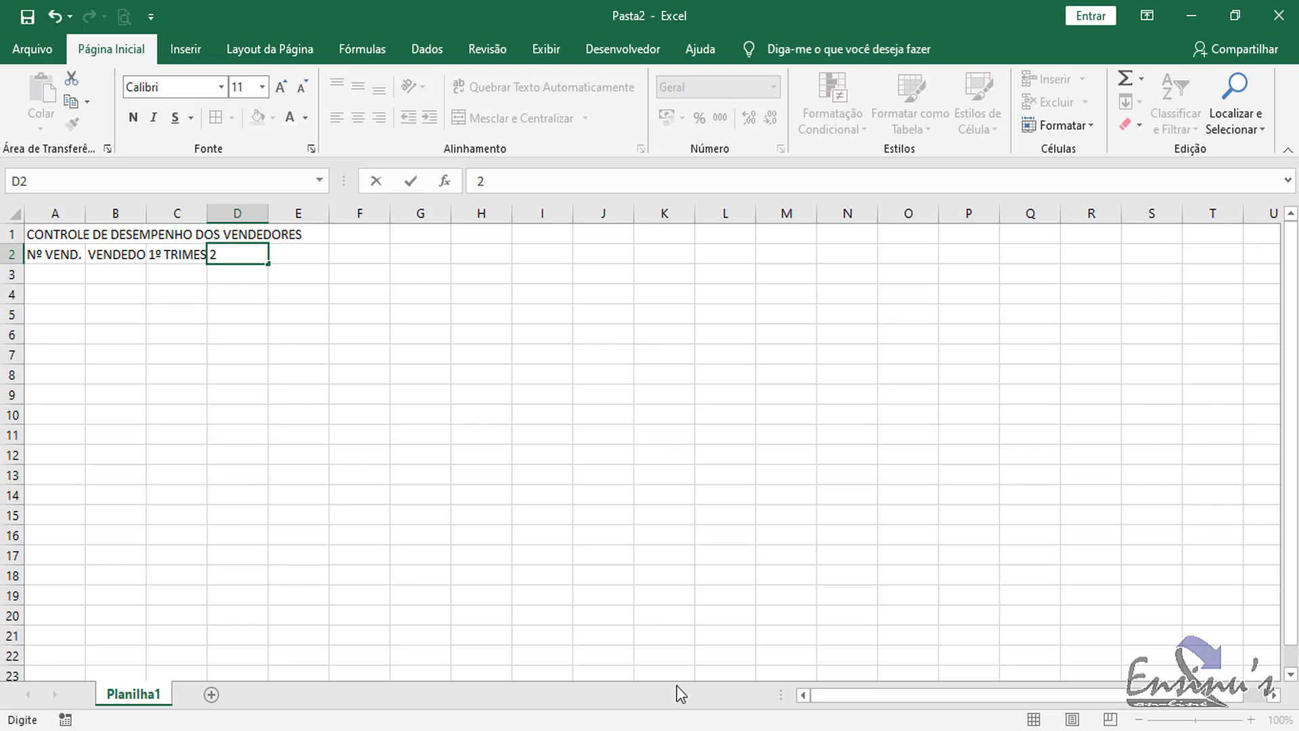
pyautogui.write('º TRIMESTRE')
pyautogui.press('Tab')
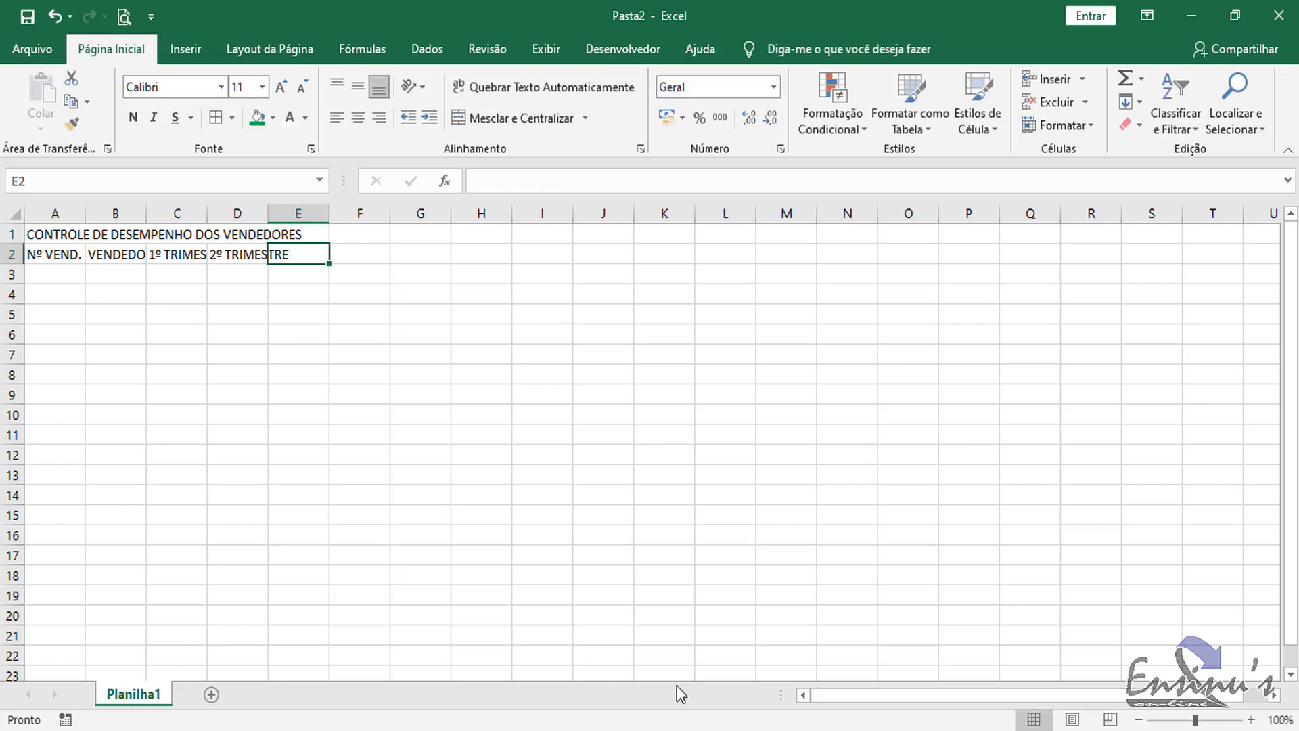
pyautogui.write('3')
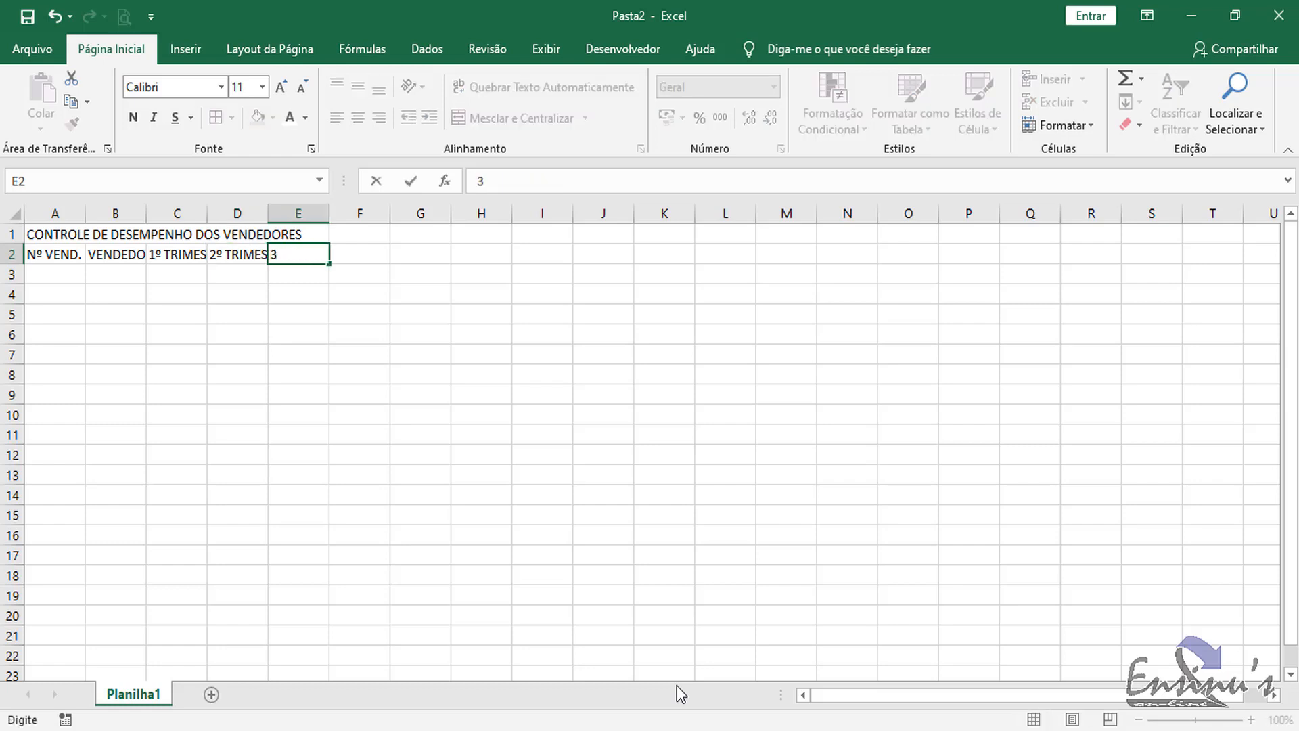
pyautogui.write('º TRIMESTRE')
pyautogui.press('Tab')
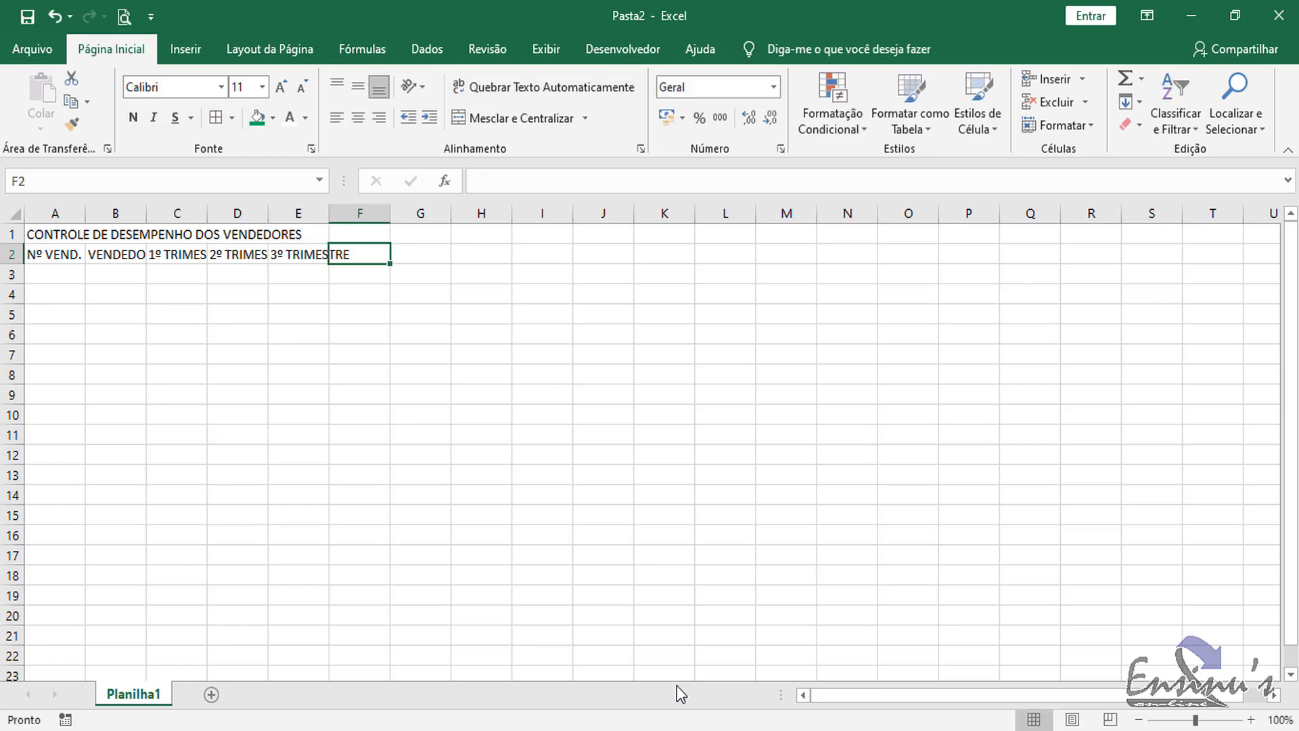
pyautogui.write('4')
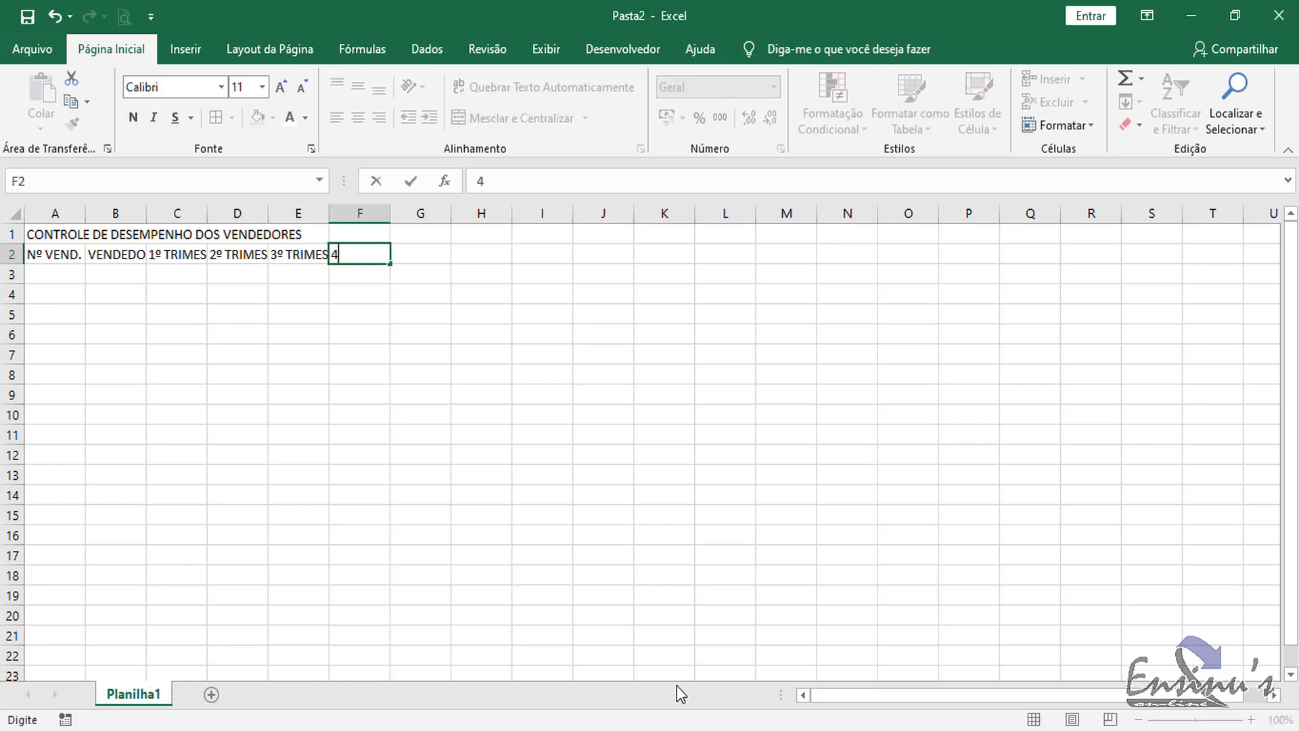
pyautogui.write('º TRIMESTRE')
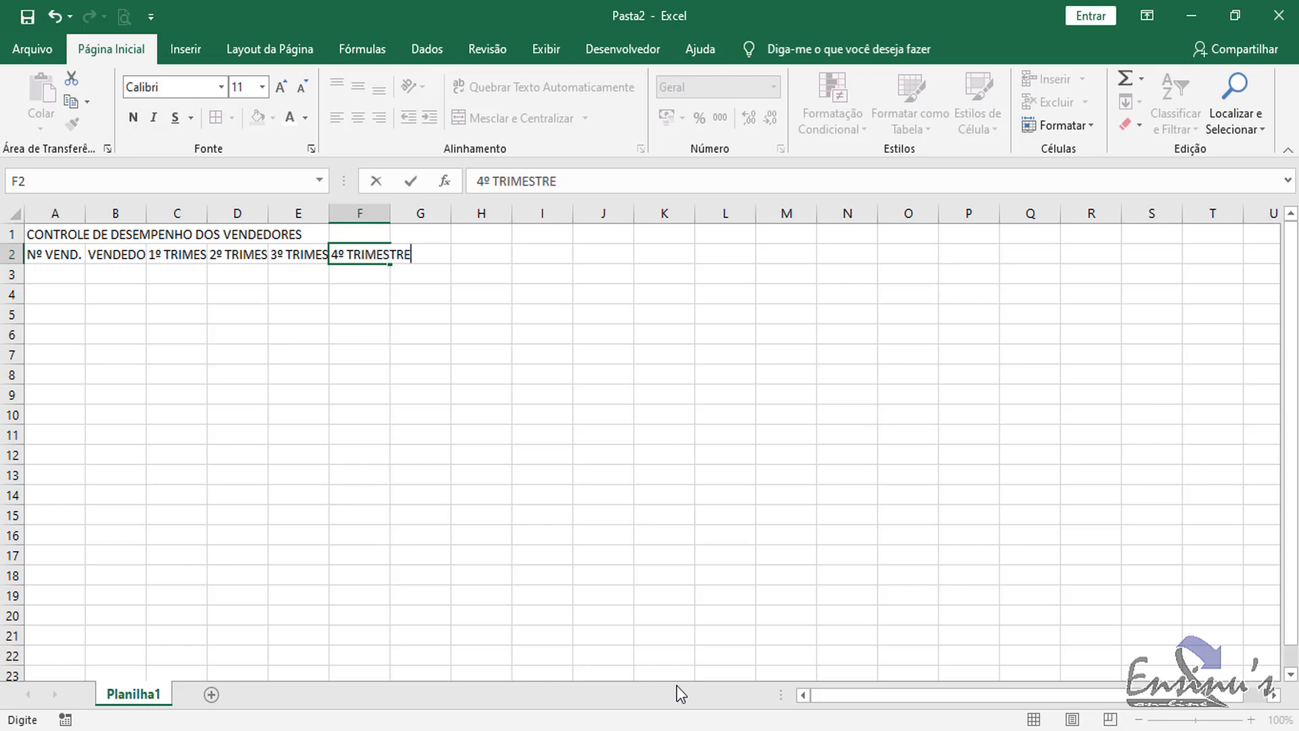
pyautogui.press('Tab')
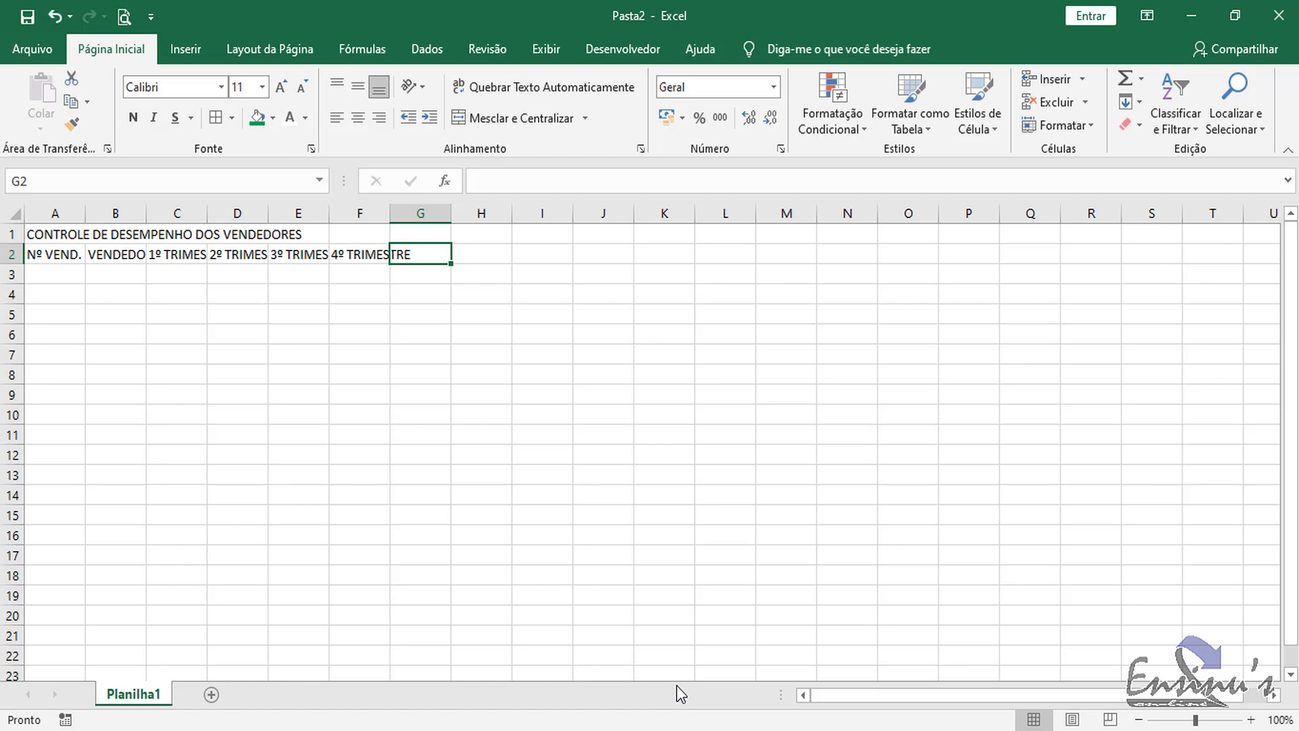
# - Enter the headers "MENOR VENDA" in cell G2 and "MAIOR VENDA" in cell H2
pyautogui.write('MENOR VE')
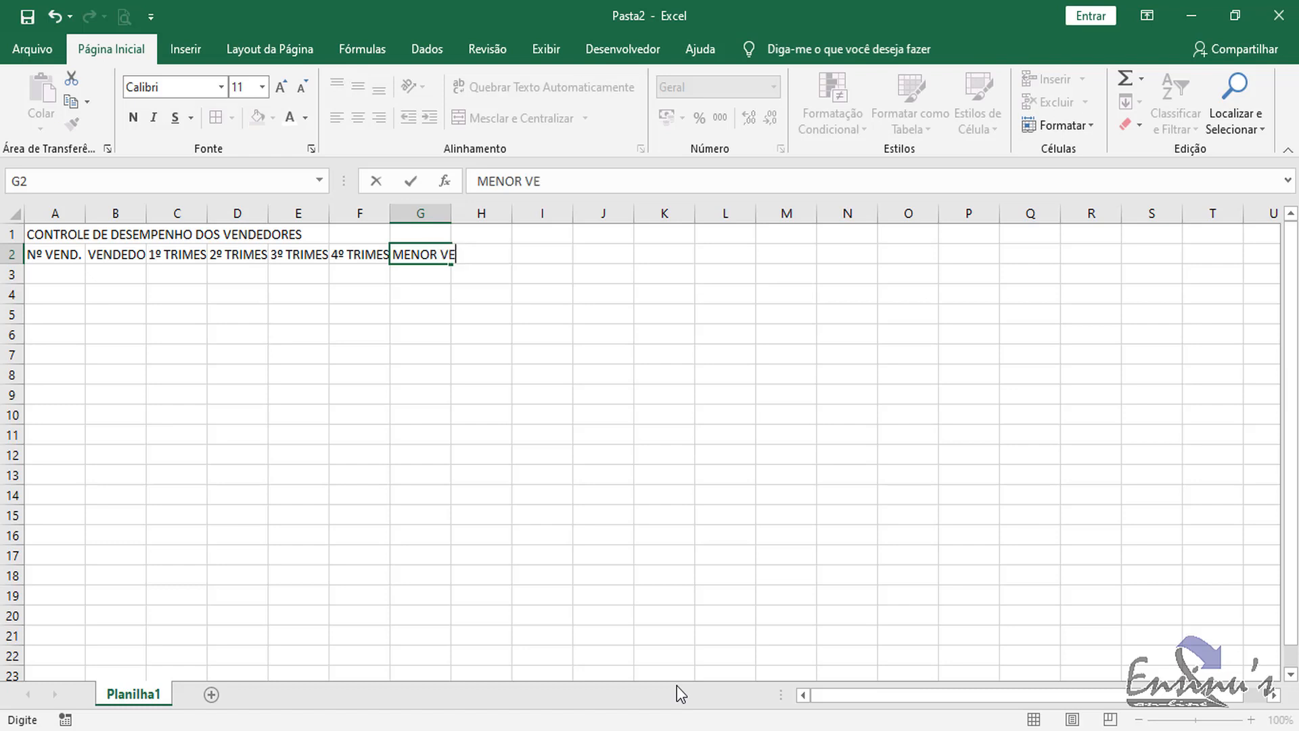
pyautogui.write('NDA')
pyautogui.press('Tab')
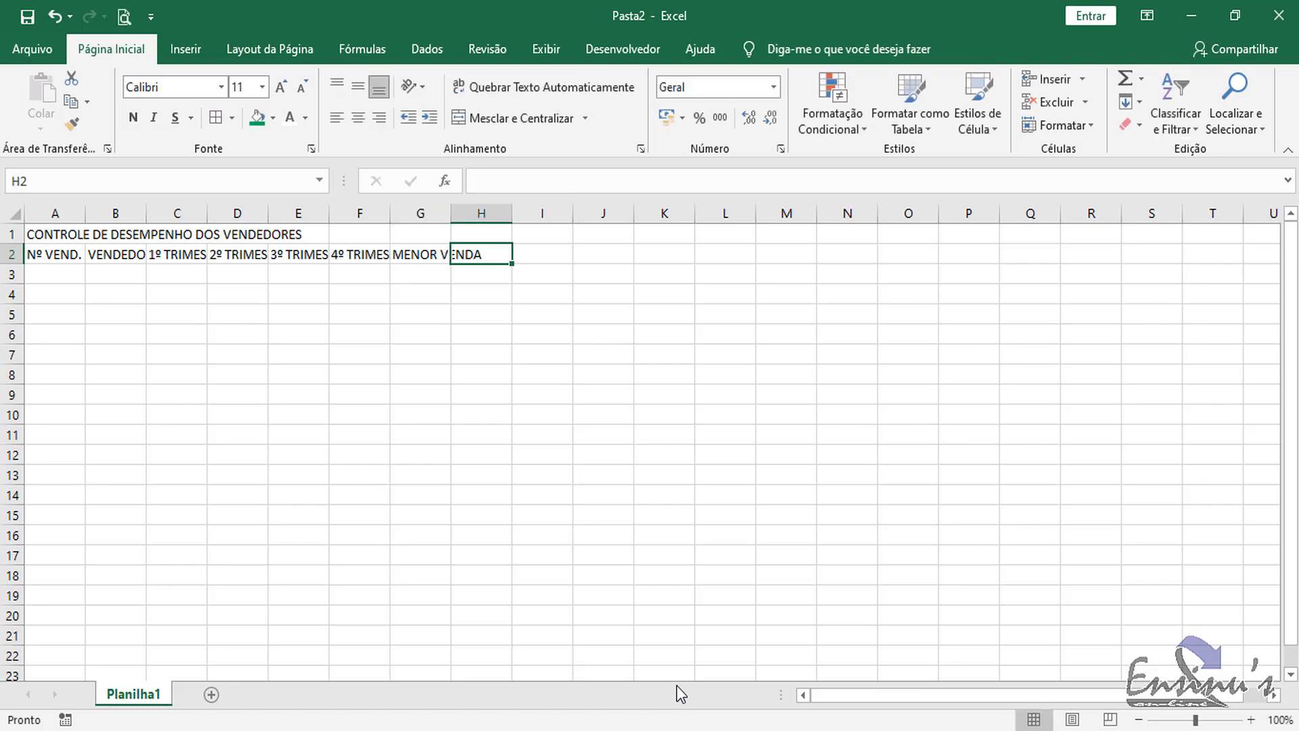
pyautogui.write('MA')
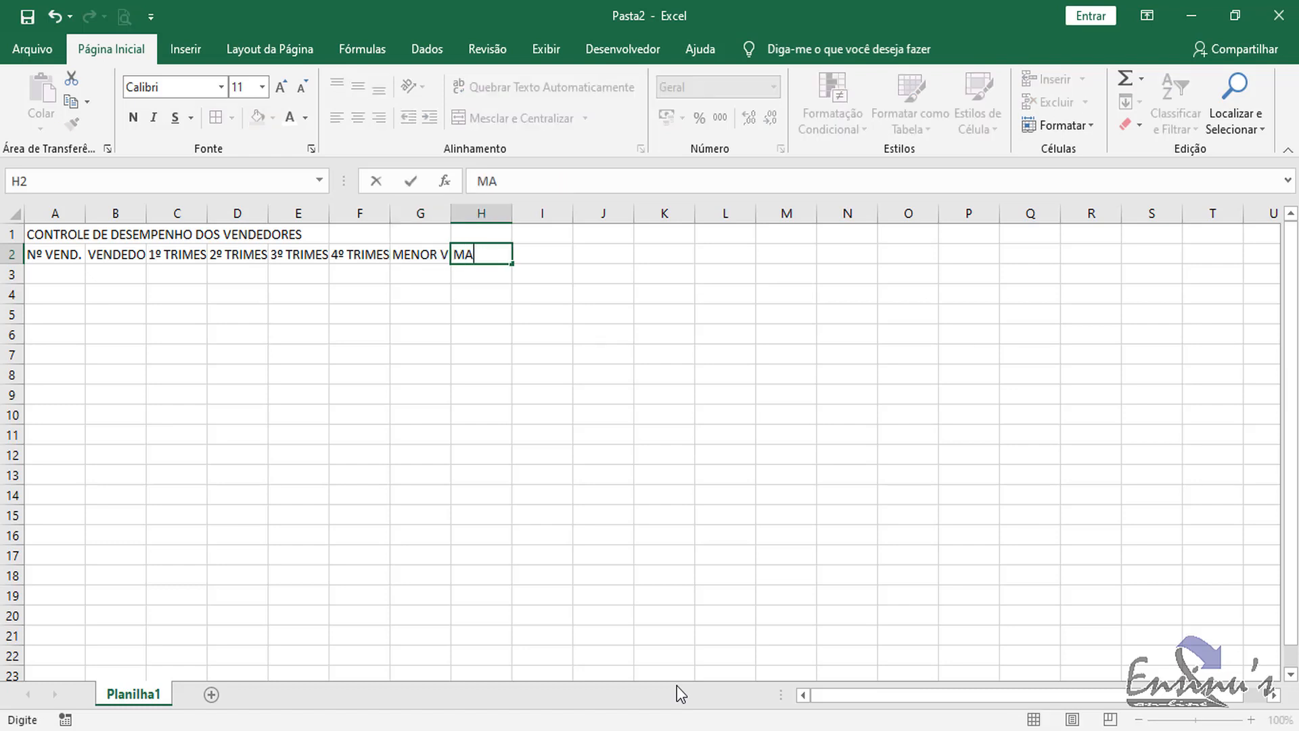
pyautogui.write('IOR VENDA')
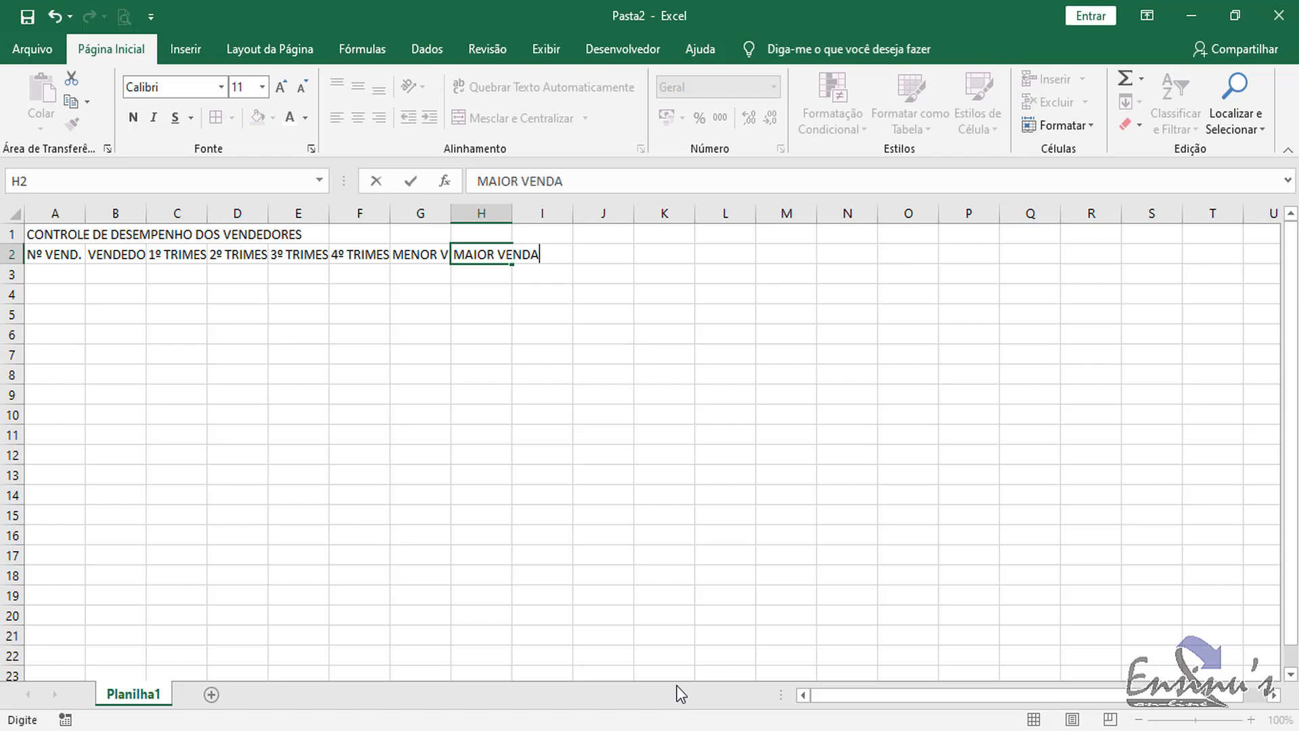
pyautogui.press('Tab')
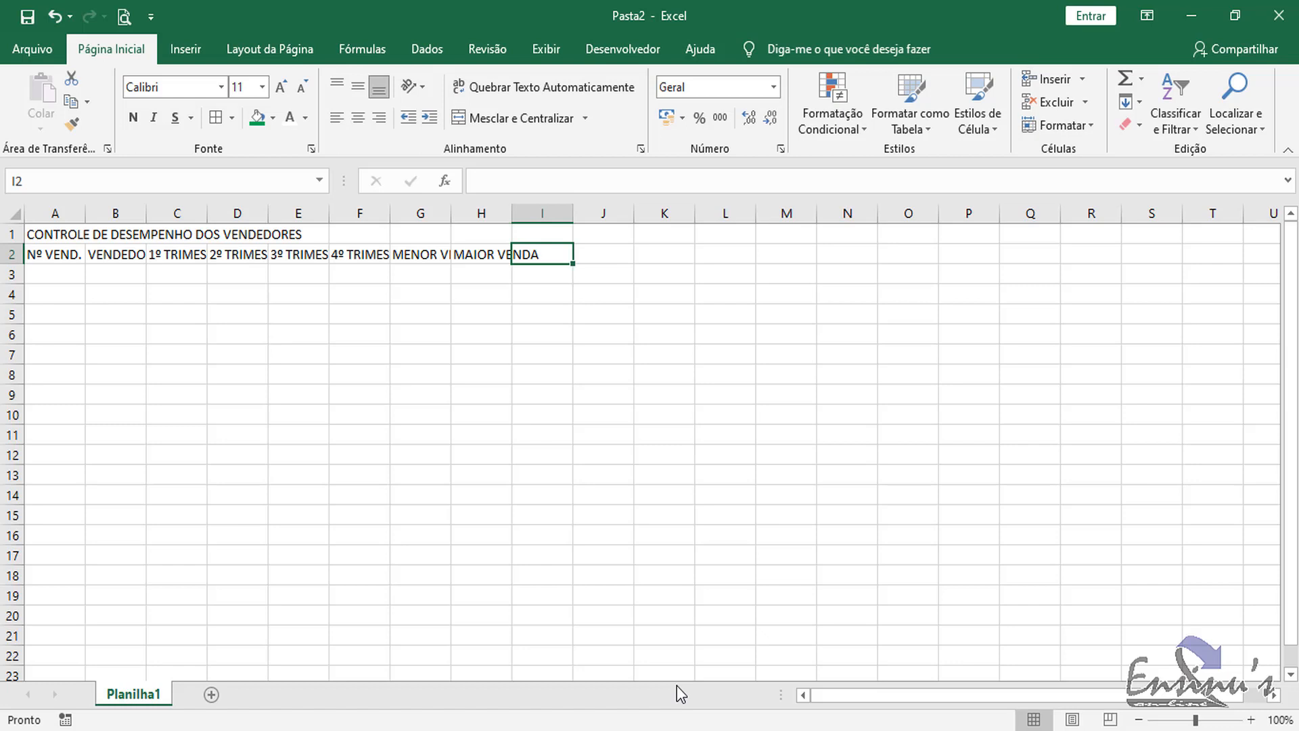
# - Enter the header "TOTAL VENDAS" in cell I2
pyautogui.write('TOT')
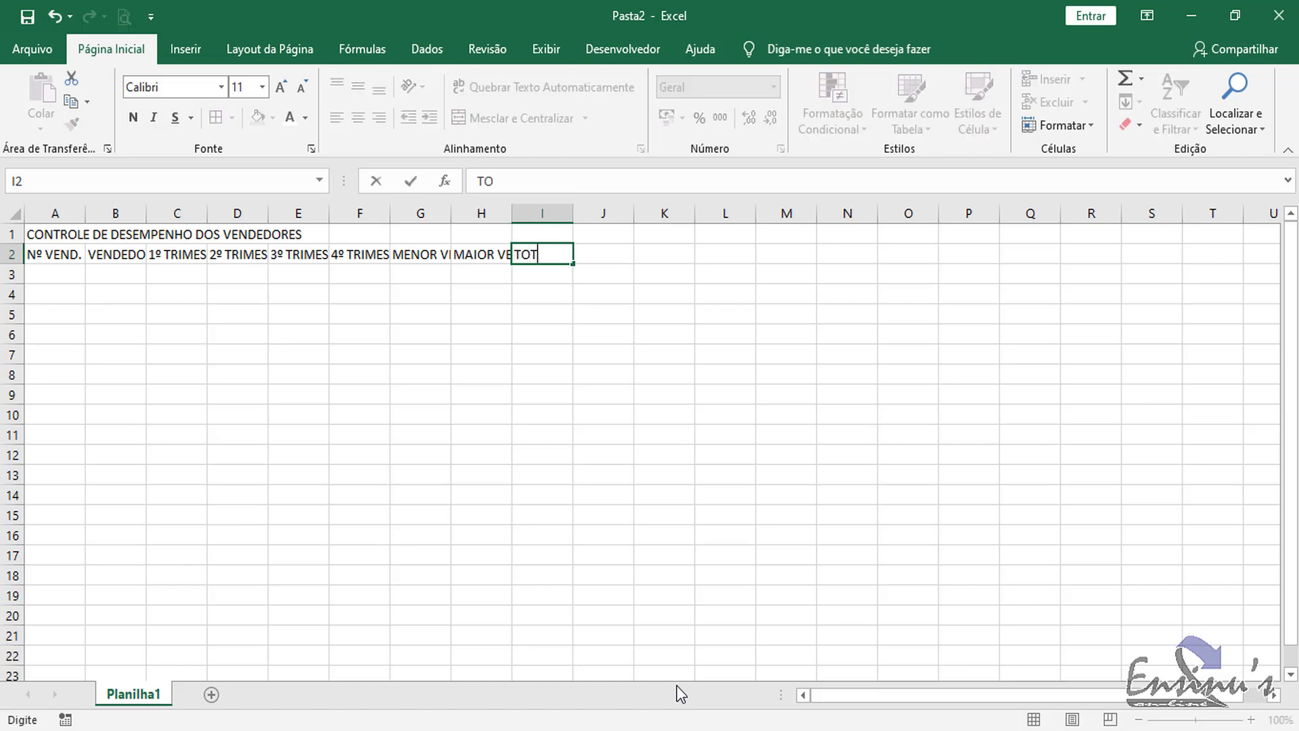
pyautogui.write('AL DENDAS')
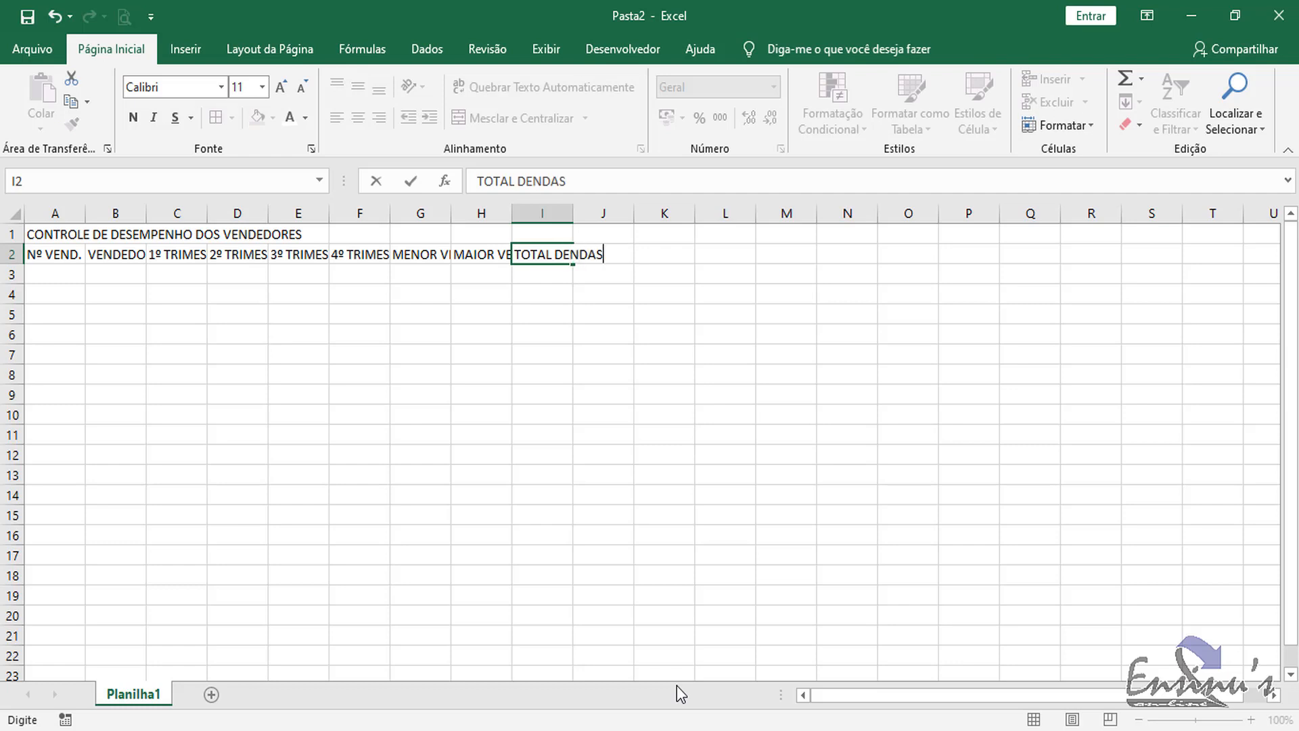
pyautogui.press('BackSpace')
pyautogui.press('BackSpace')
pyautogui.press('BackSpace')
pyautogui.press('BackSpace')
pyautogui.press('BackSpace')
pyautogui.press('BackSpace')
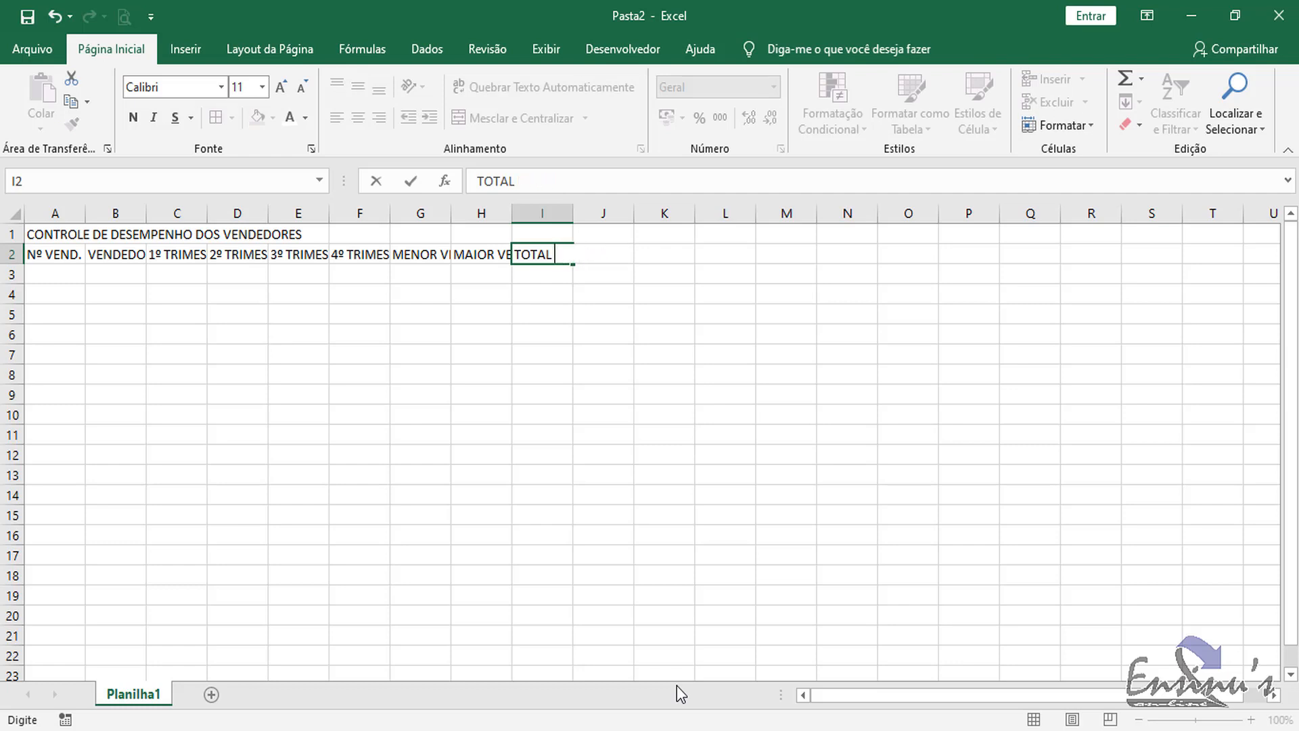
pyautogui.write('VENDAS')
pyautogui.press('Return')
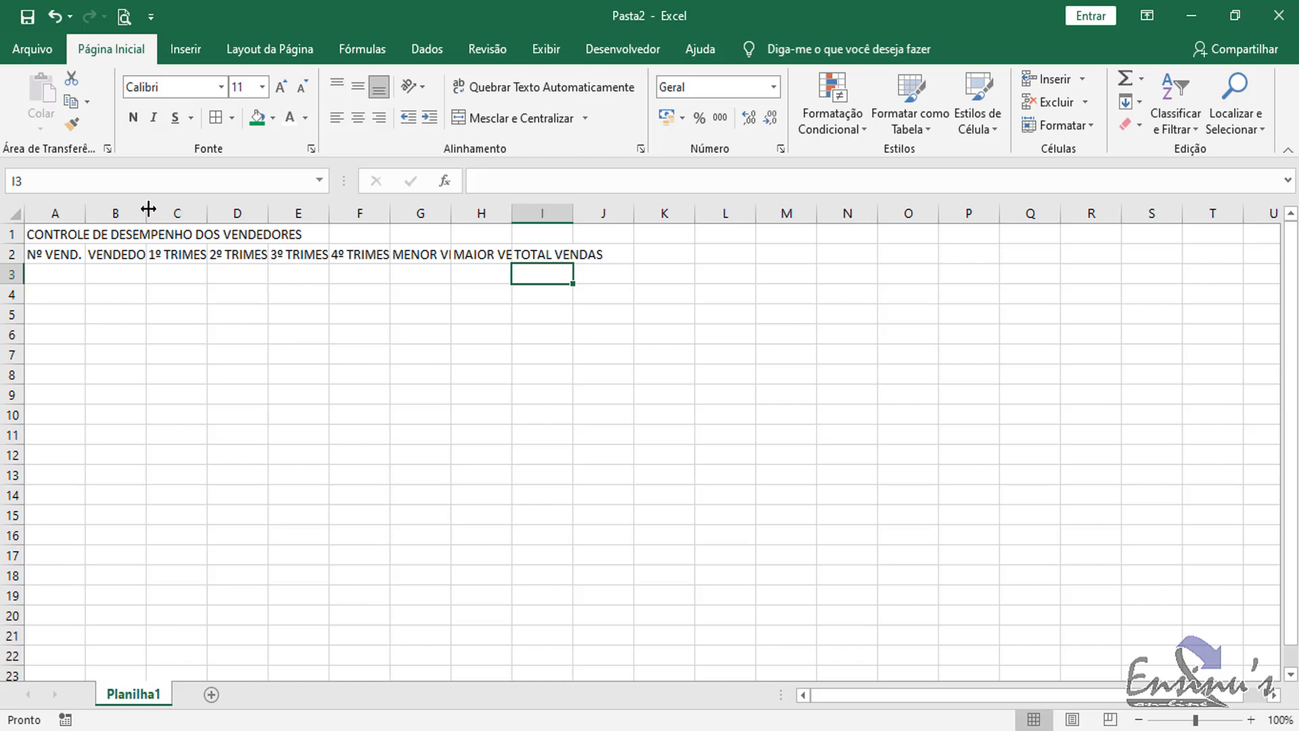
# - Widen column B, which holds the salespeople, to about three times its default width
pyautogui.moveTo(146, 213); pyautogui.dragTo(264, 214)
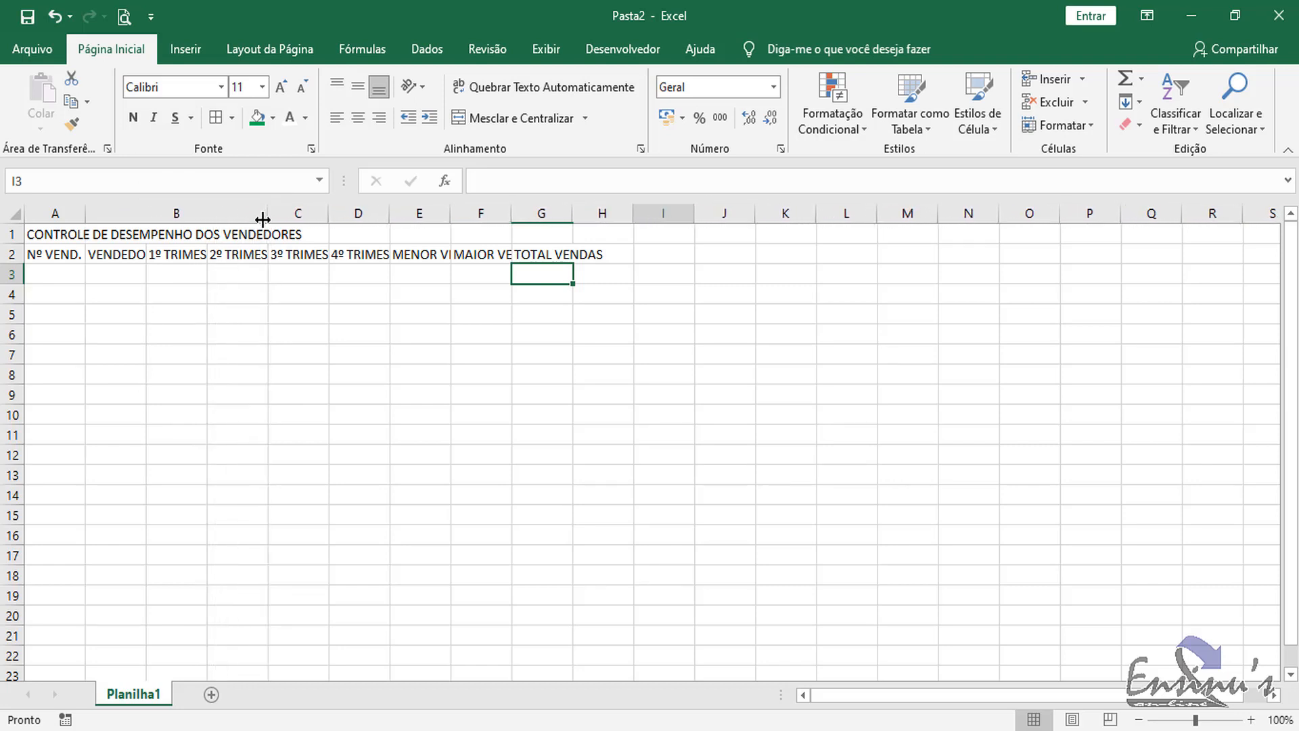
pyautogui.click(408, 376)
pyautogui.click(207, 277)
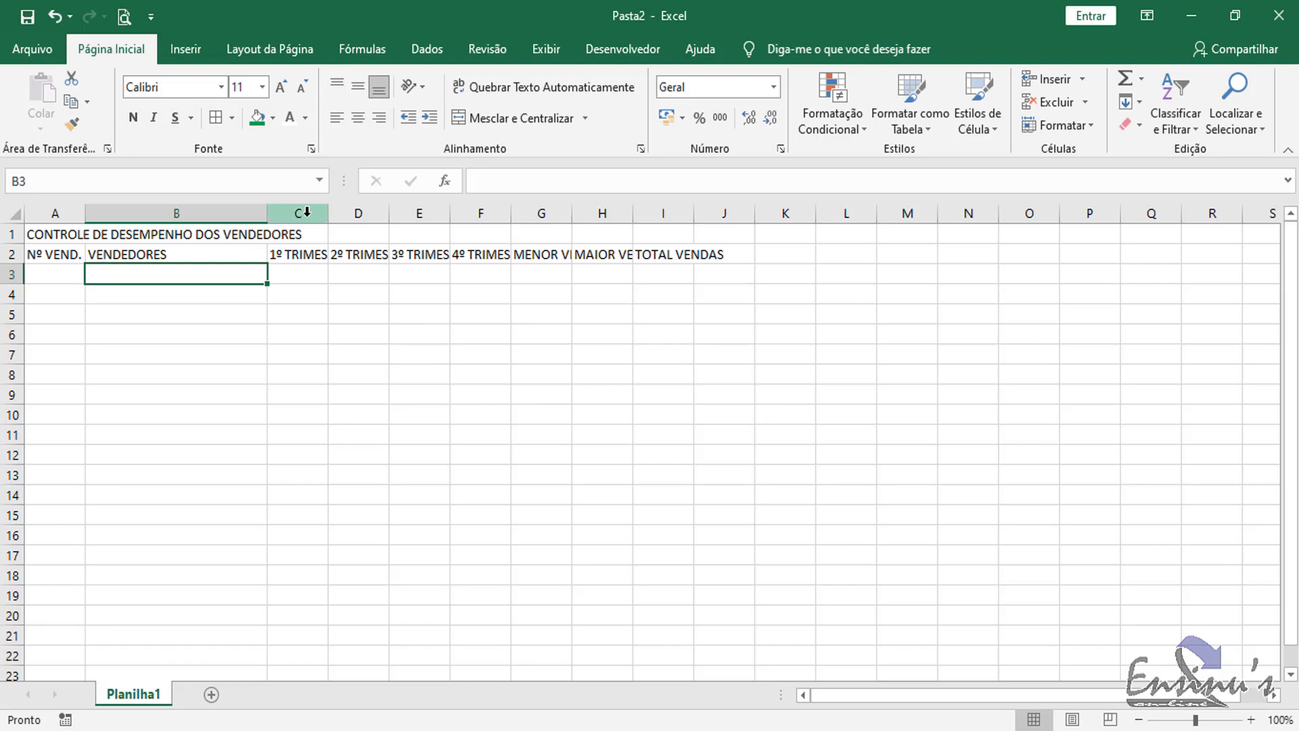
# - Widen columns C through I together to a width of 17,43 (127 pixels) each
pyautogui.moveTo(307, 212); pyautogui.dragTo(692, 208)
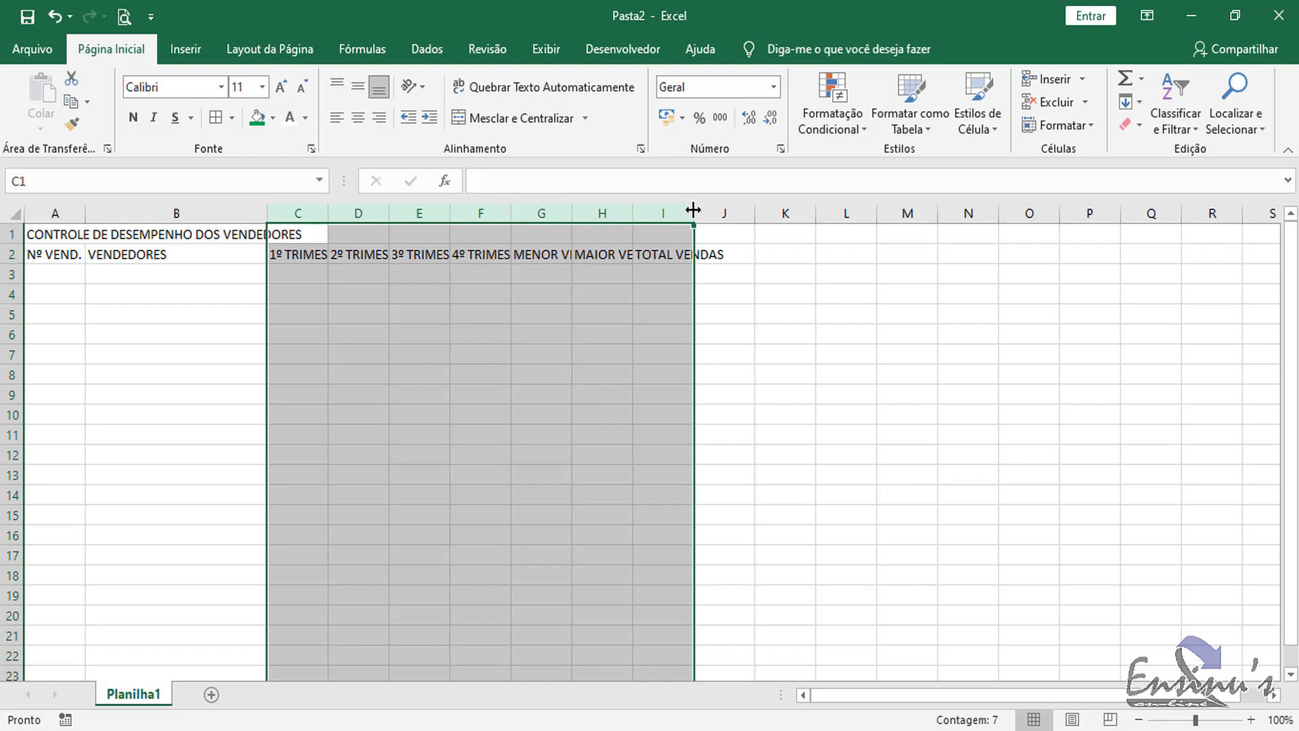
pyautogui.moveTo(694, 214); pyautogui.dragTo(755, 214)
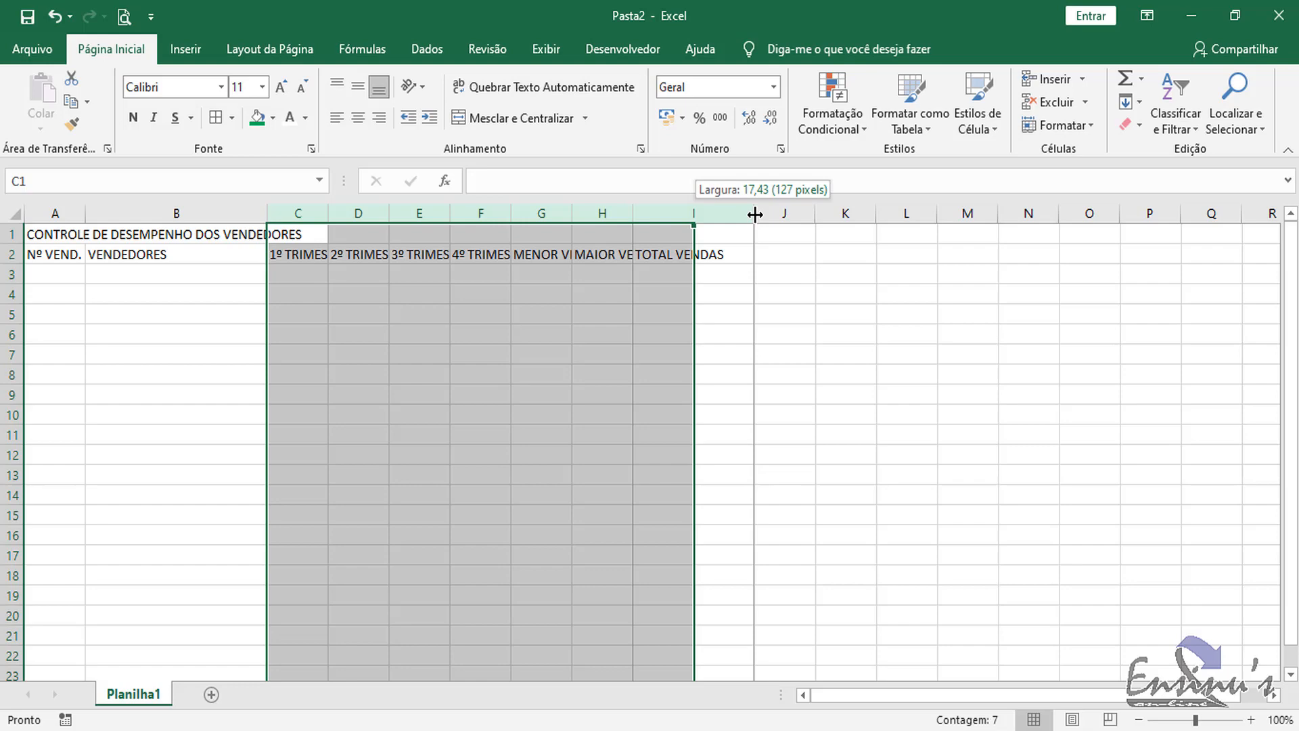
pyautogui.moveTo(755, 214); pyautogui.dragTo(755, 214)
pyautogui.click(820, 327)
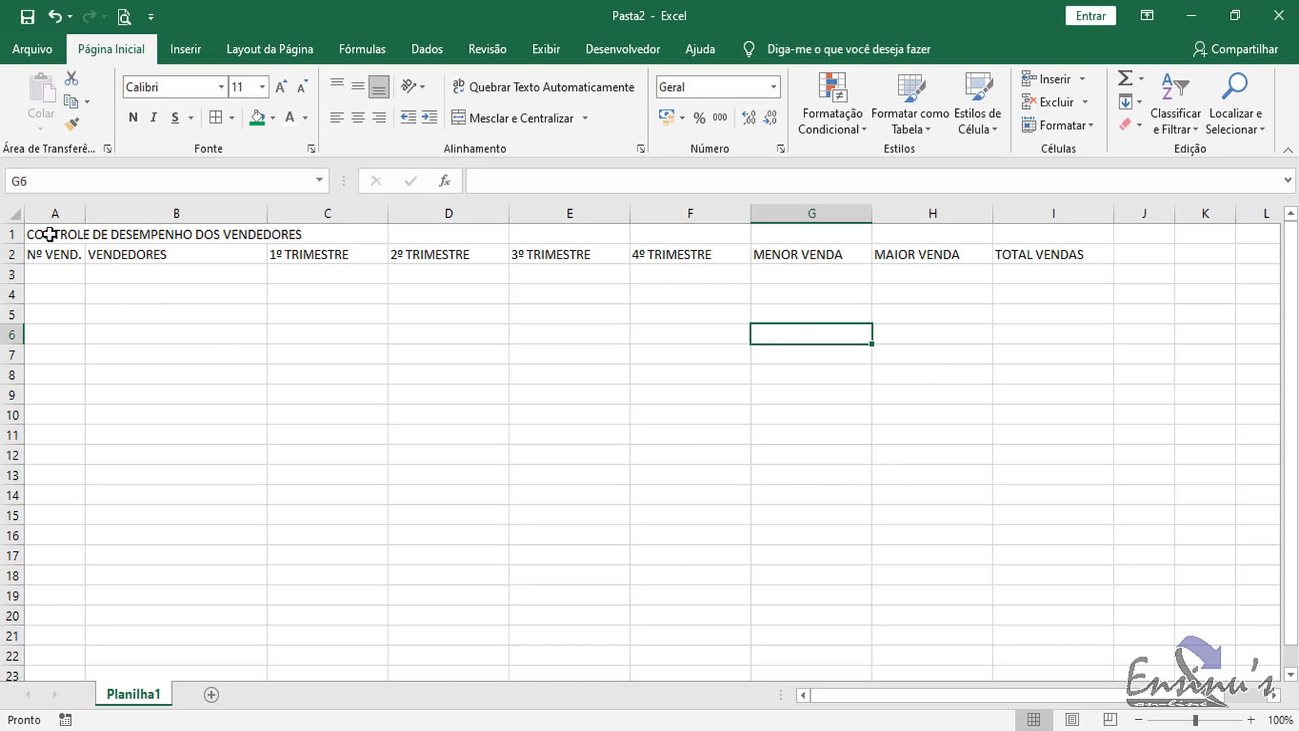
# - Merge and center the title across cells A1 to I1 and enlarge its font to size 24
pyautogui.moveTo(50, 234); pyautogui.dragTo(1029, 235)
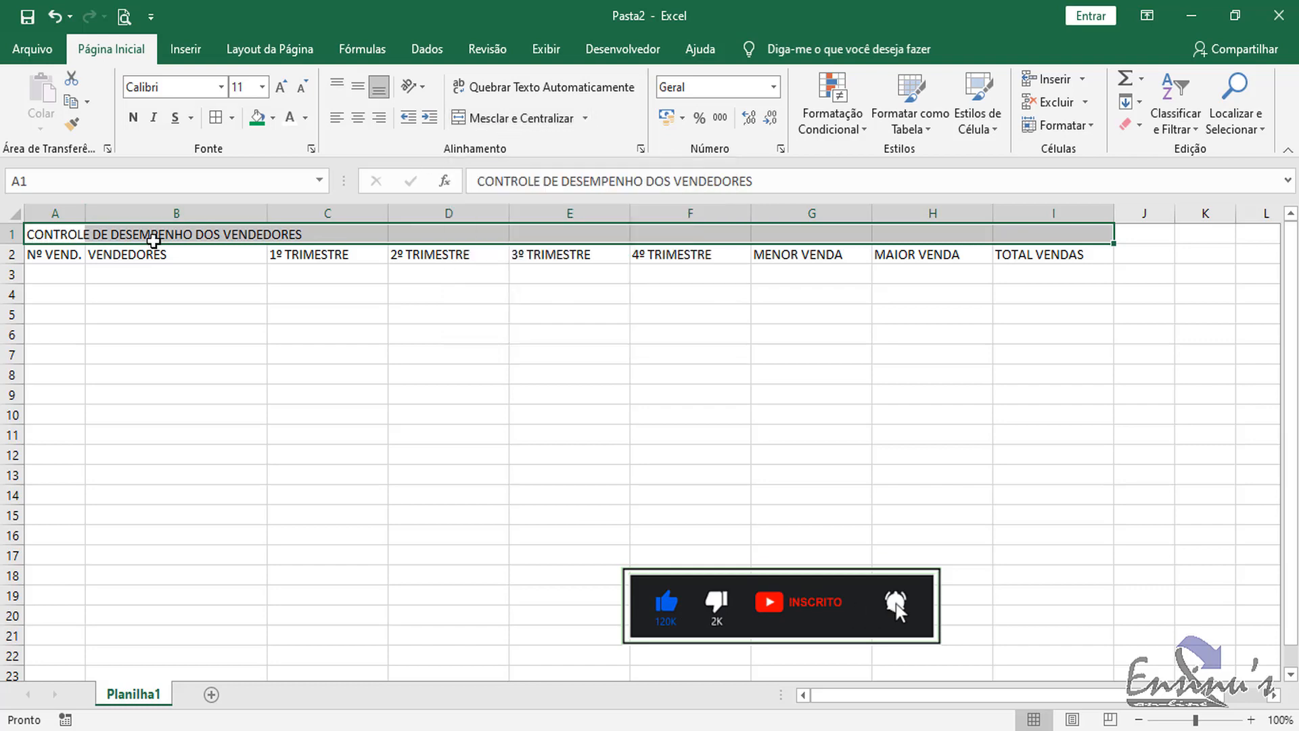
pyautogui.click(502, 119)
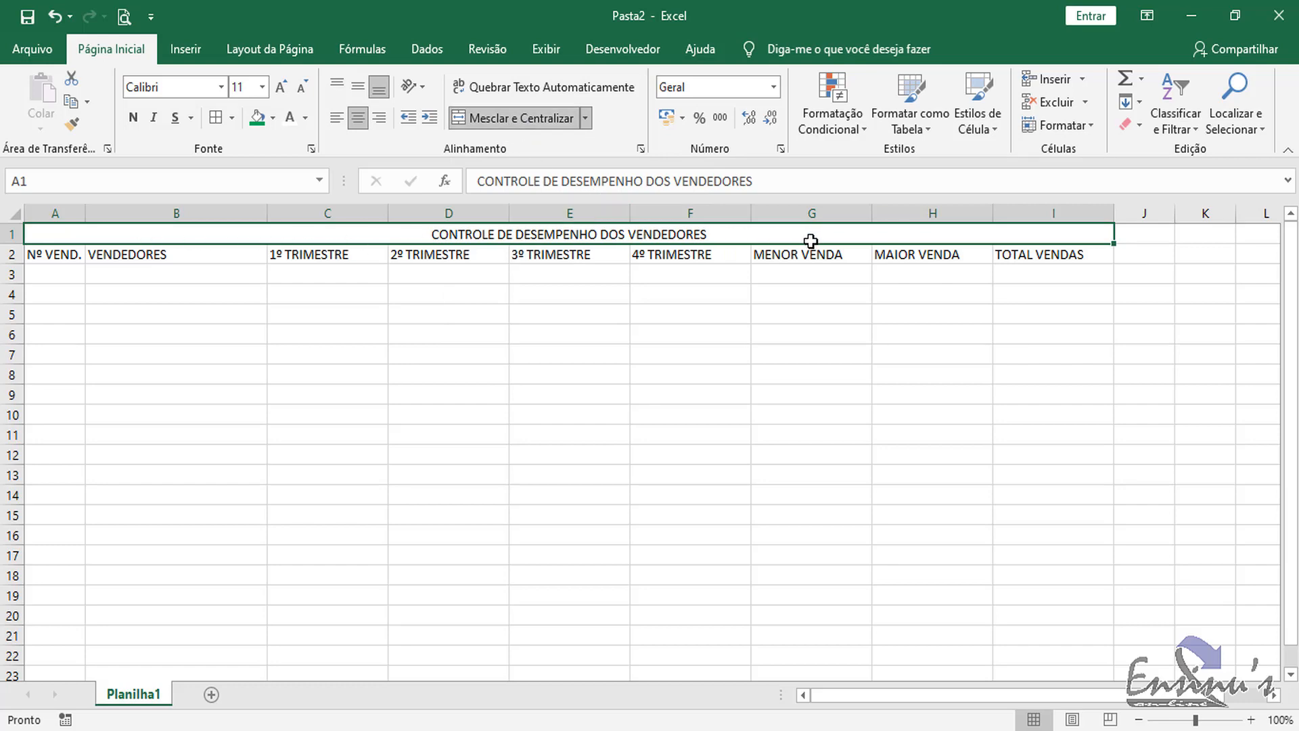
pyautogui.click(265, 87)
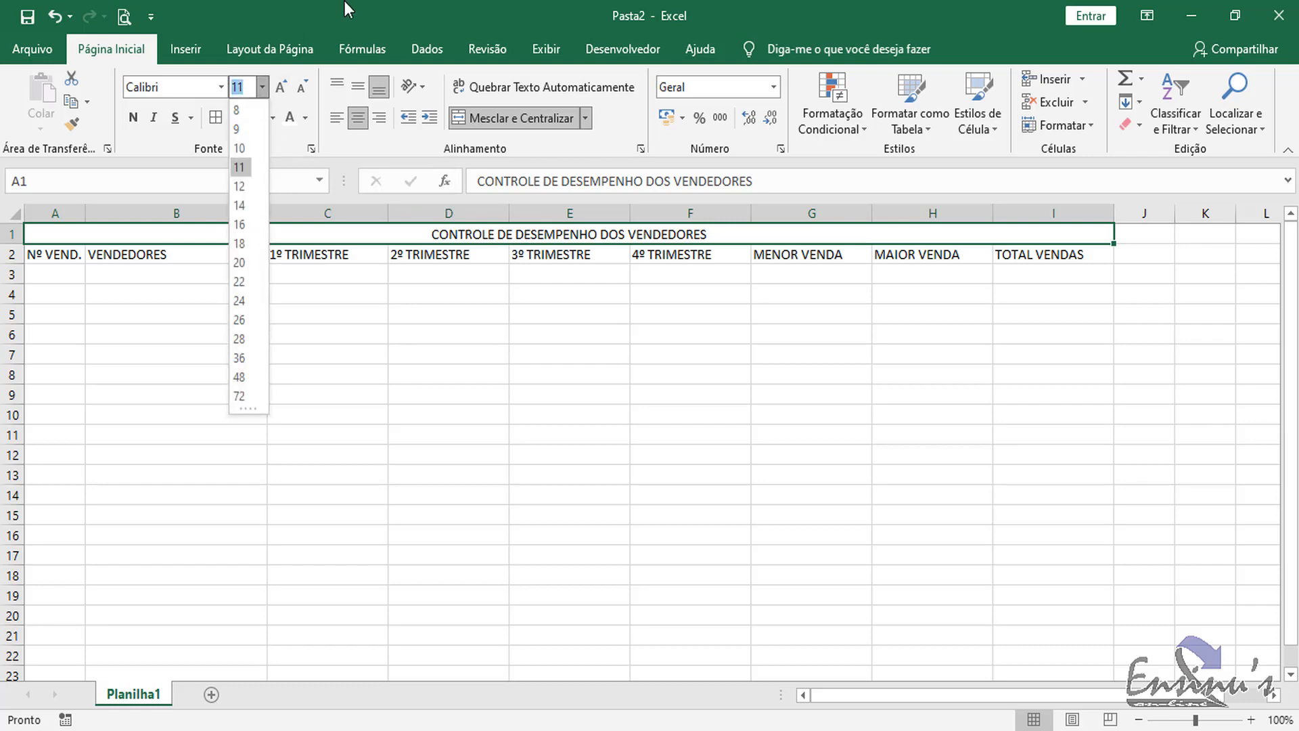
pyautogui.click(294, 67)
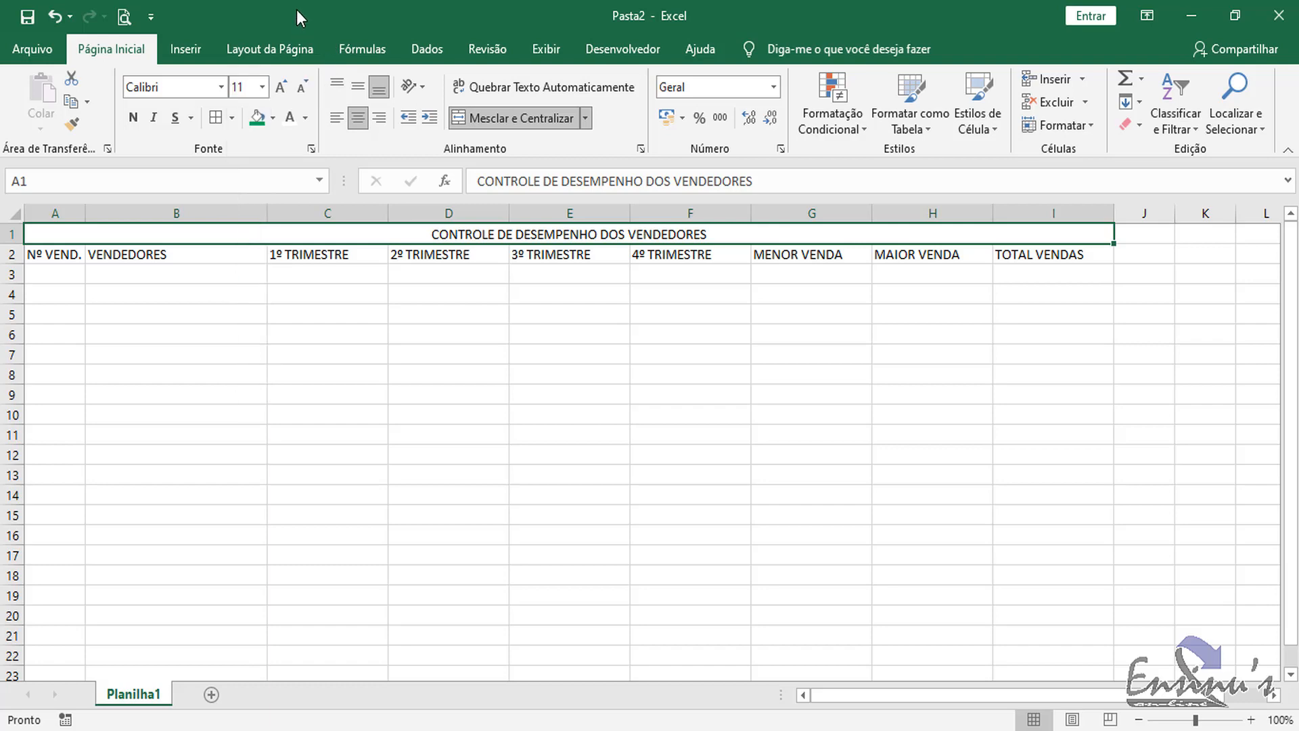
pyautogui.click(283, 96)
pyautogui.click(282, 96)
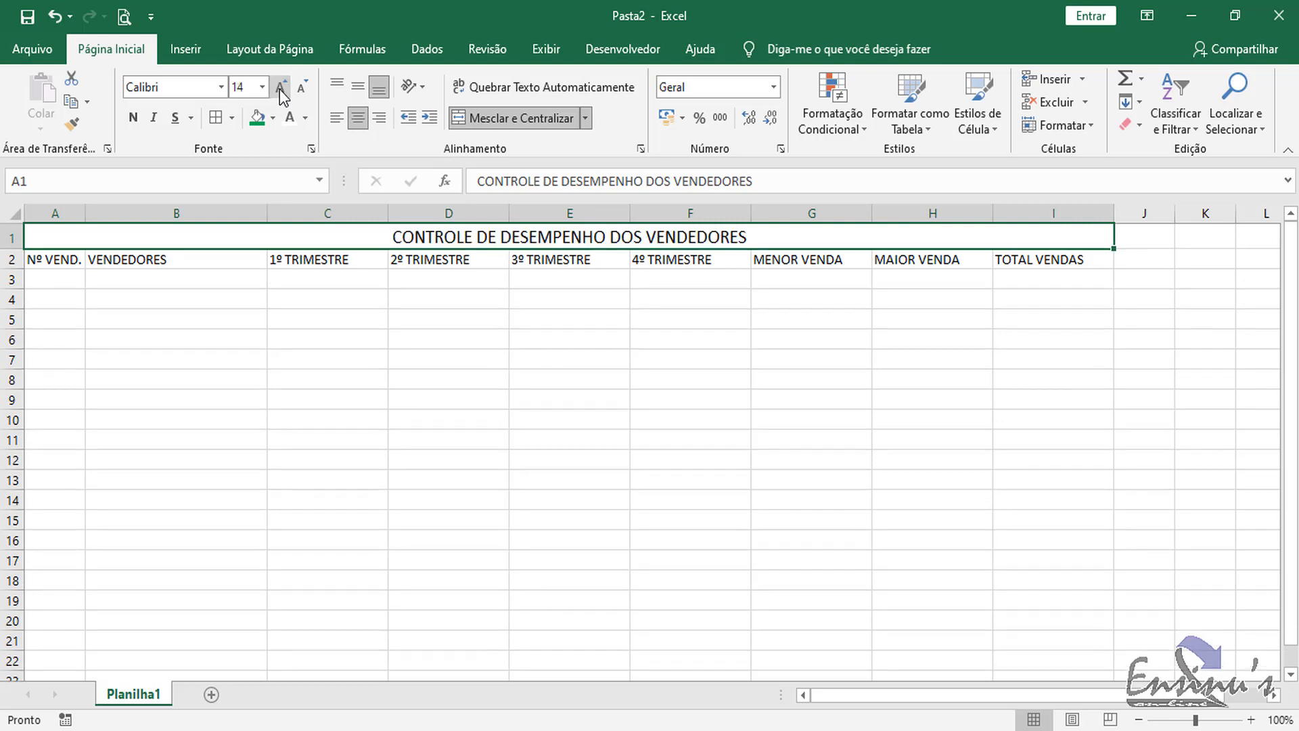
pyautogui.click(283, 96)
pyautogui.click(283, 96)
pyautogui.click(283, 96)
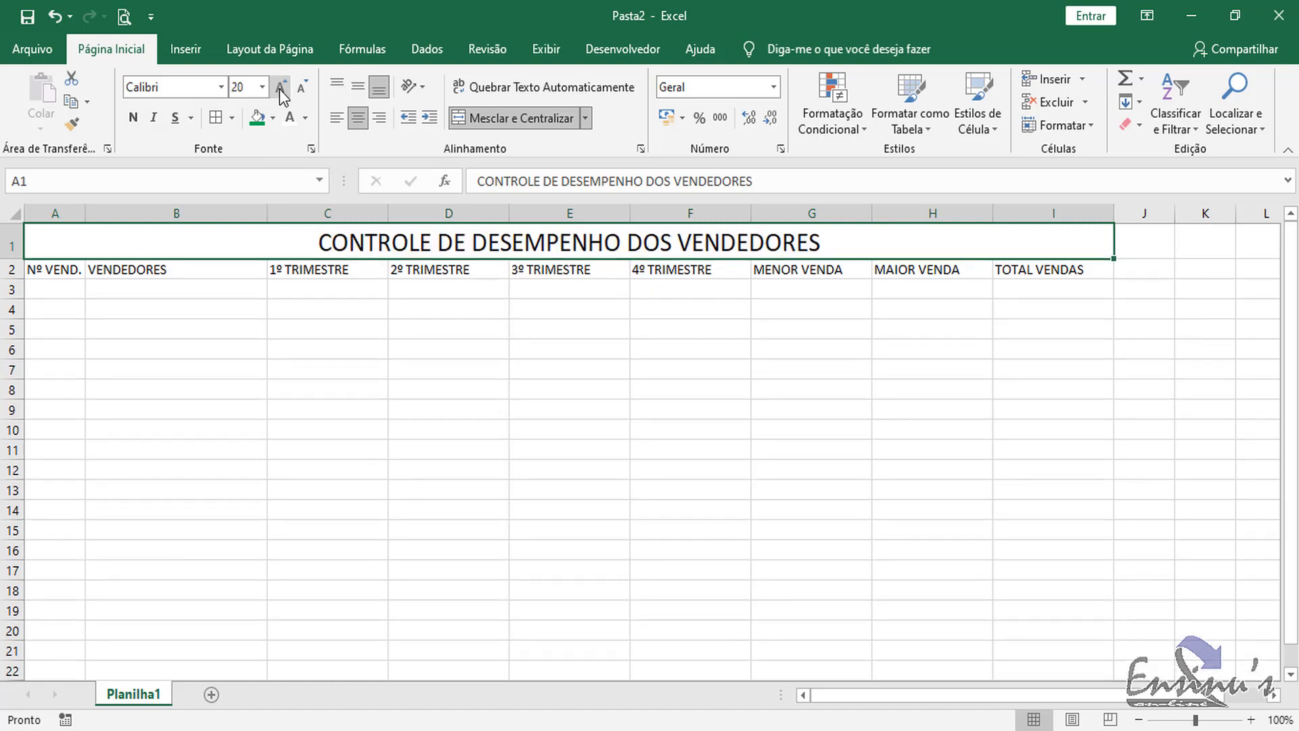
pyautogui.click(283, 96)
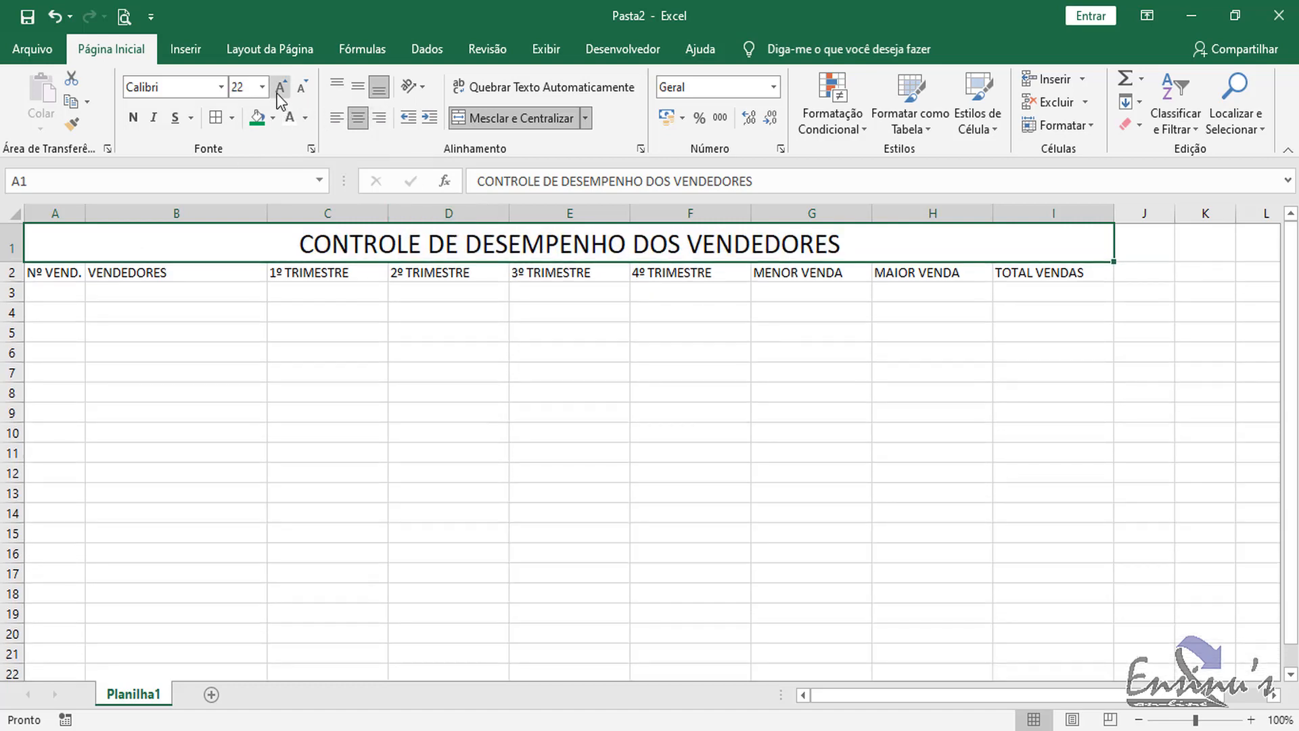
pyautogui.click(282, 96)
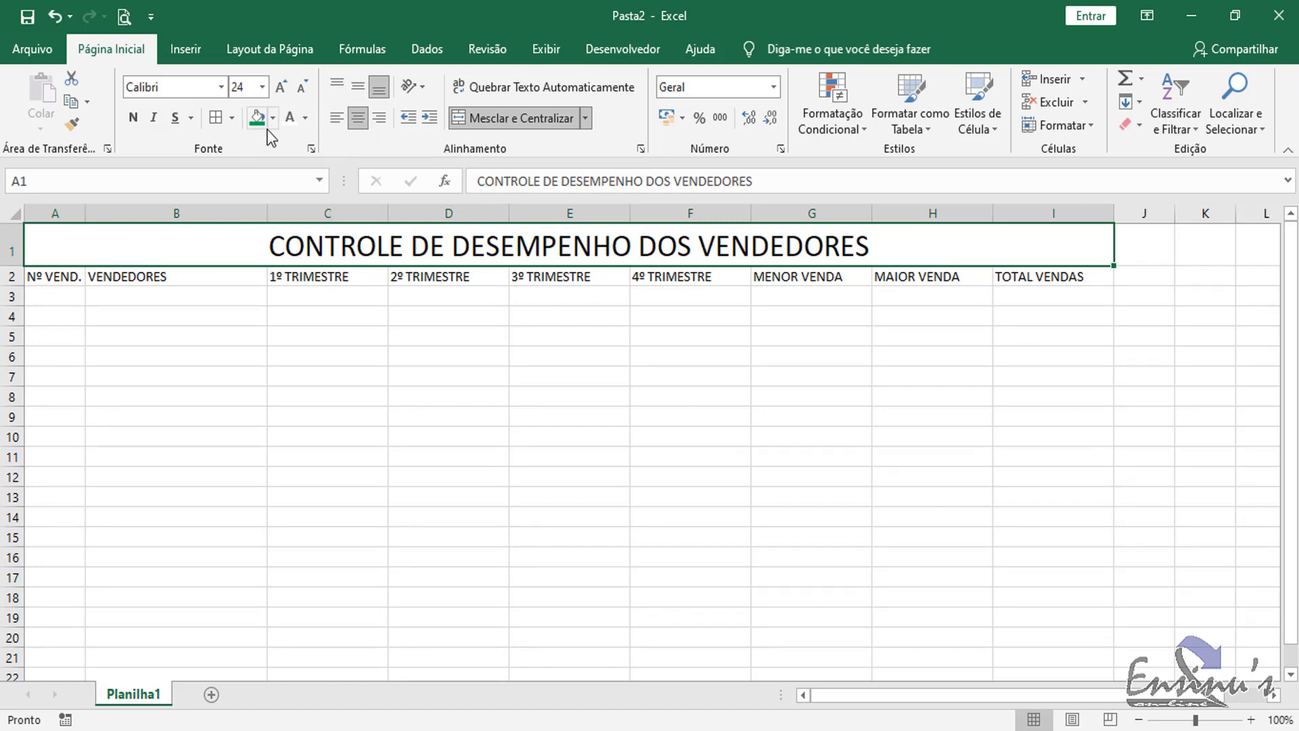
# - Format the merged title in row 1 as bold white text on a standard green fill
pyautogui.click(133, 117)
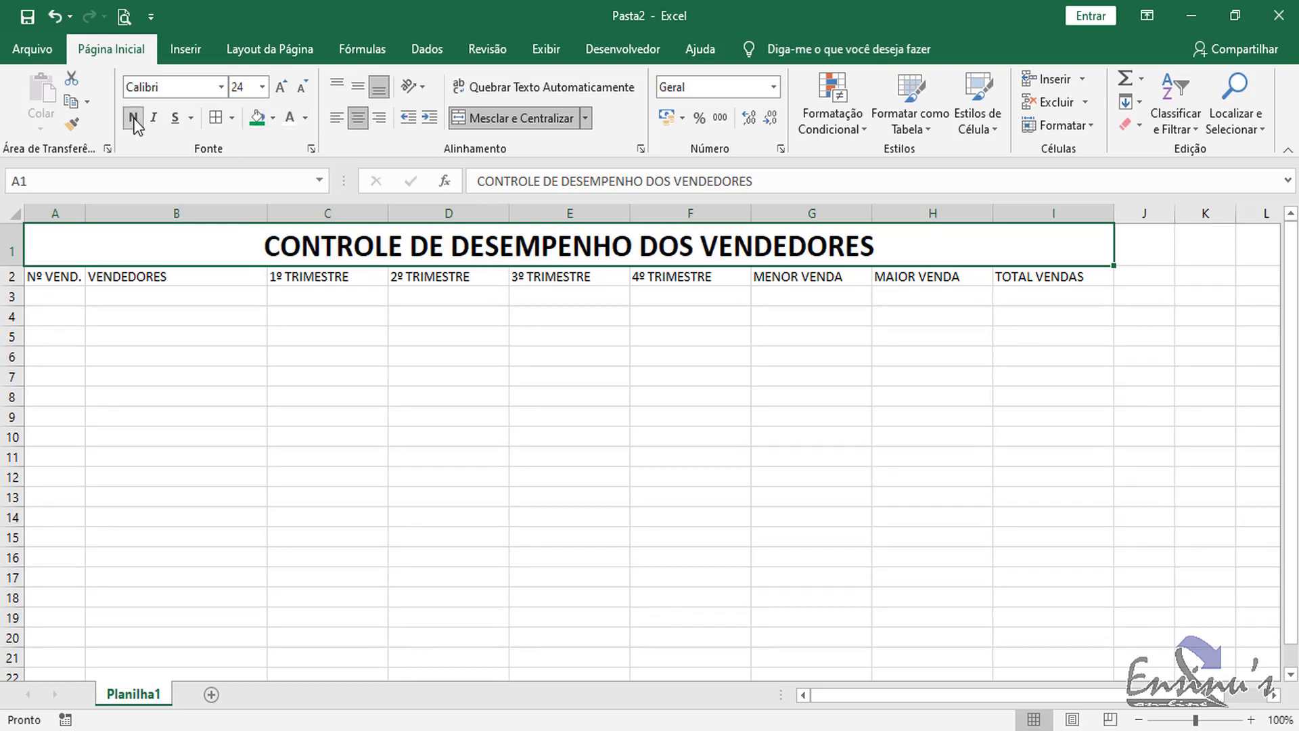
pyautogui.click(272, 119)
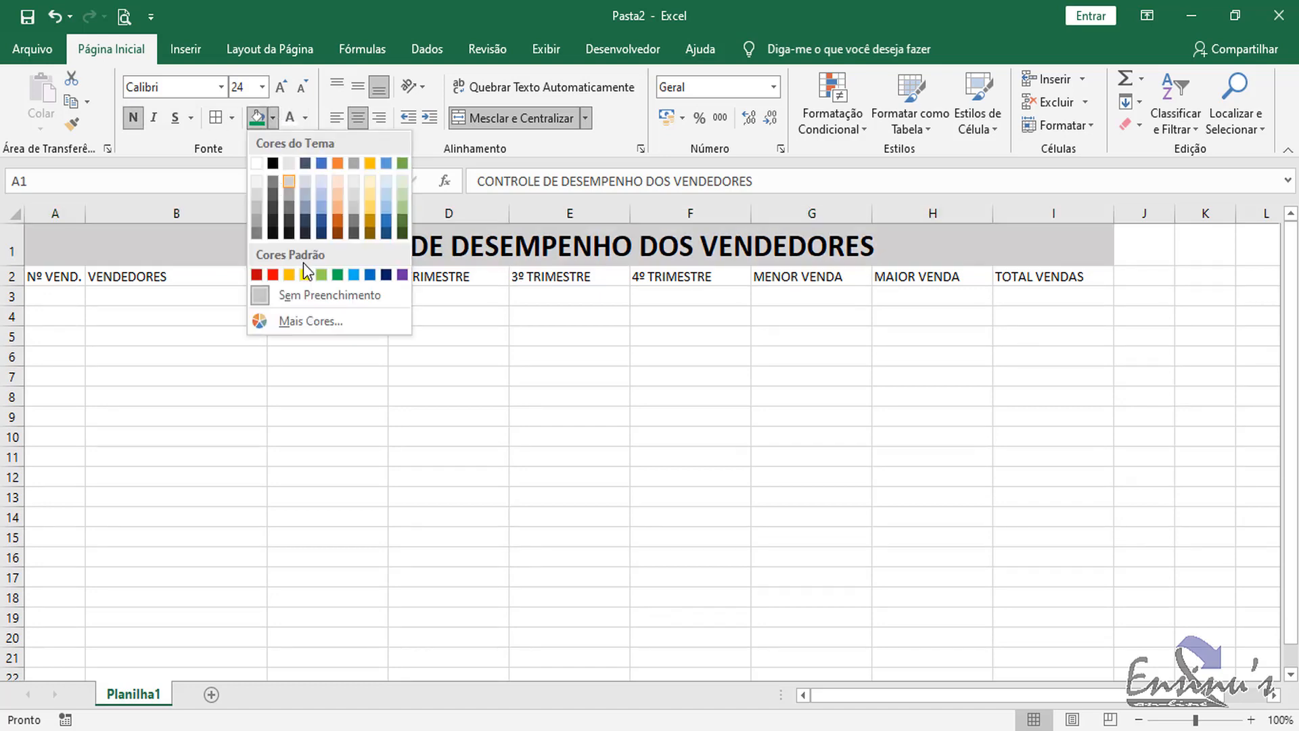
pyautogui.click(336, 274)
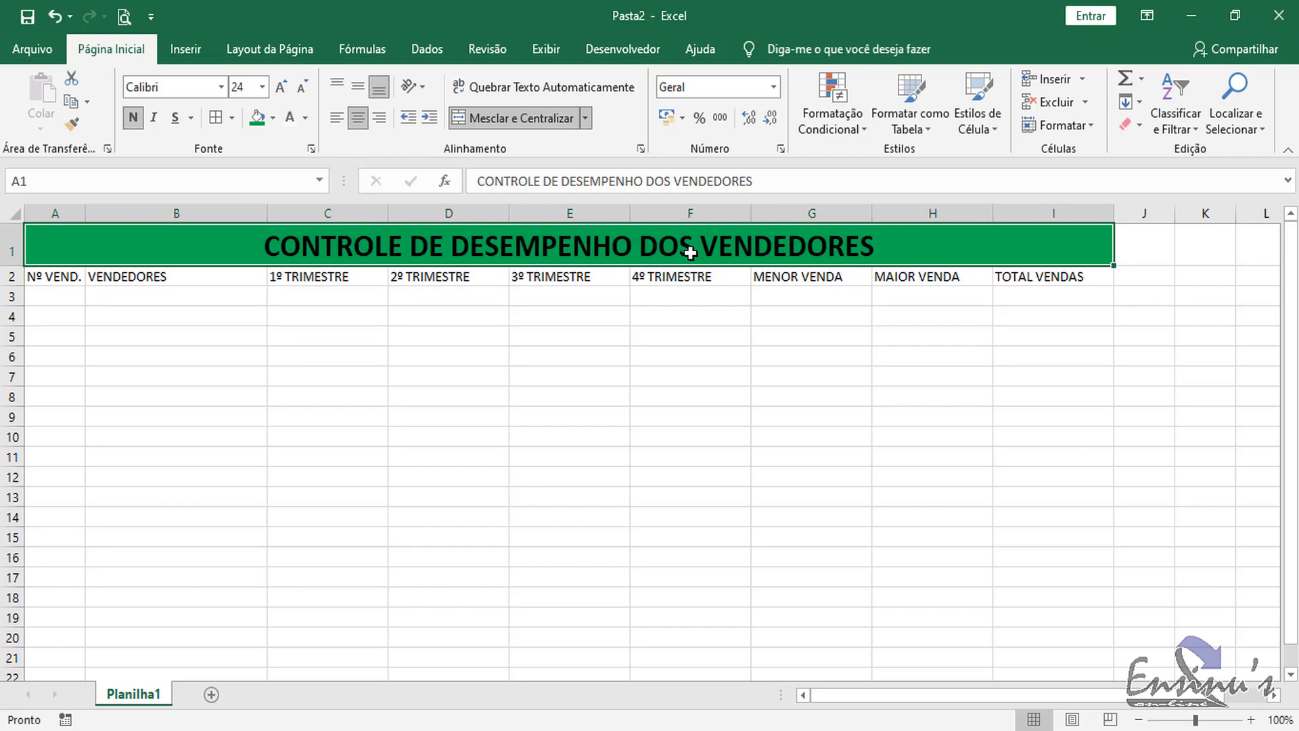
pyautogui.click(290, 117)
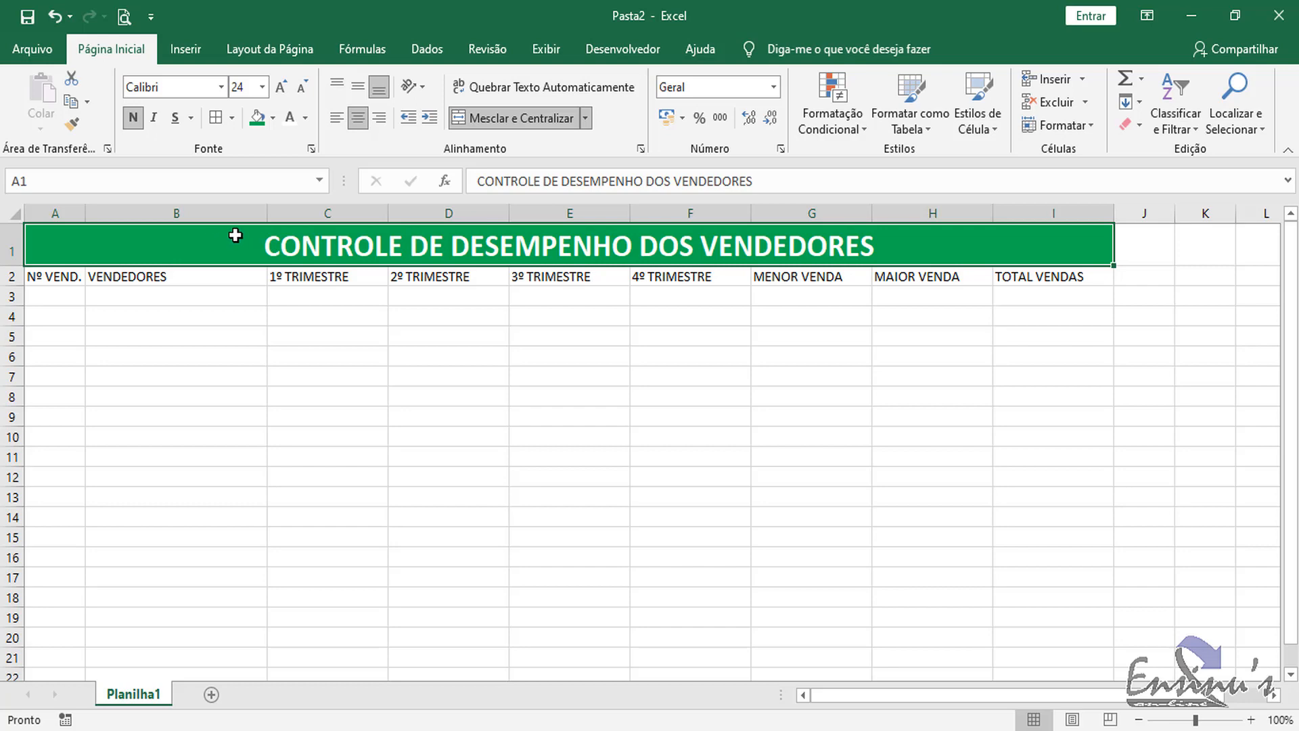
# - Apply all borders to the table range from the title in row 1 through row 8, columns A to I
pyautogui.moveTo(232, 244); pyautogui.dragTo(226, 394)
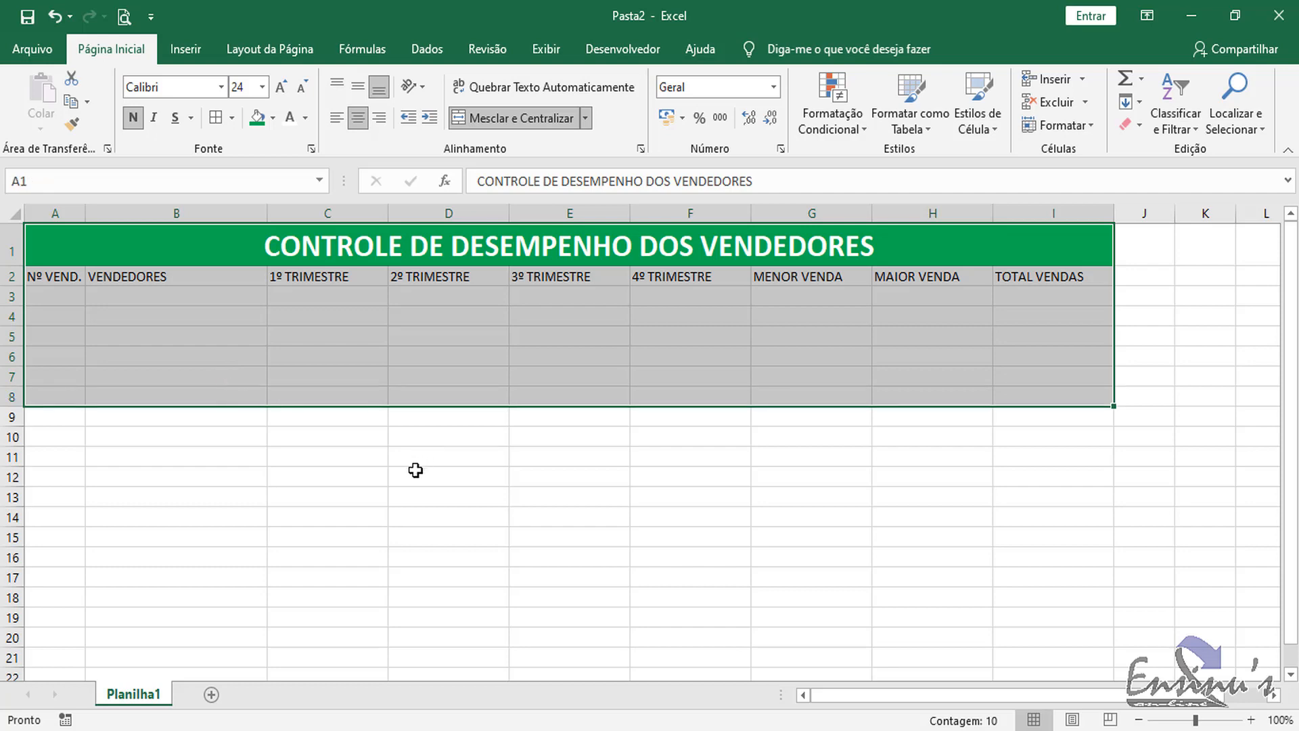
pyautogui.click(233, 120)
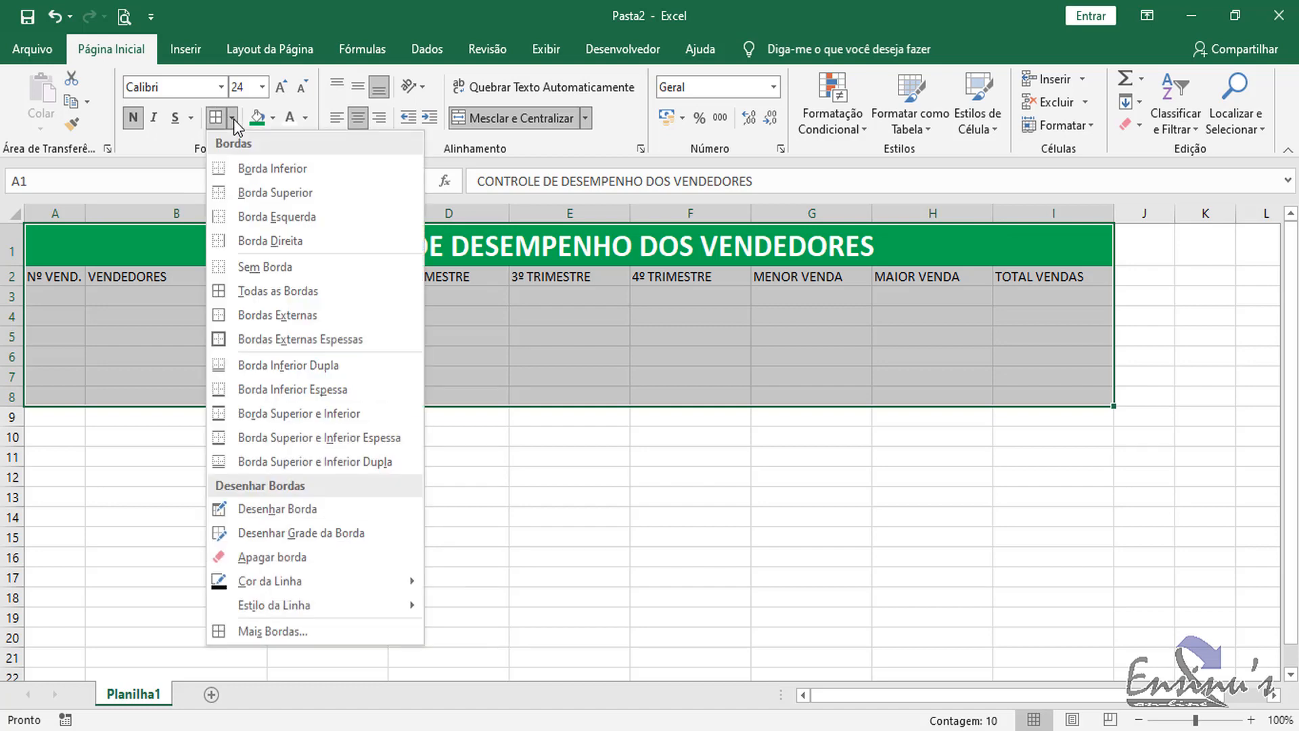
pyautogui.click(296, 295)
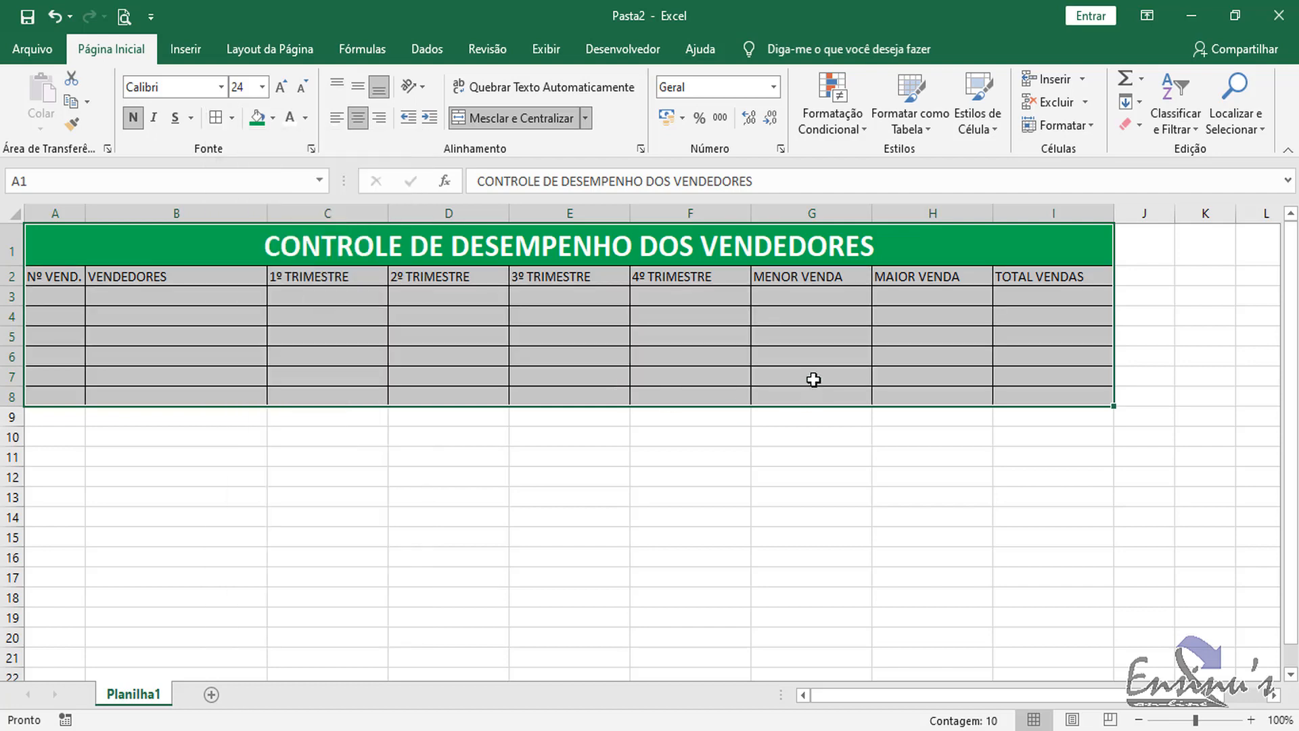
pyautogui.click(740, 359)
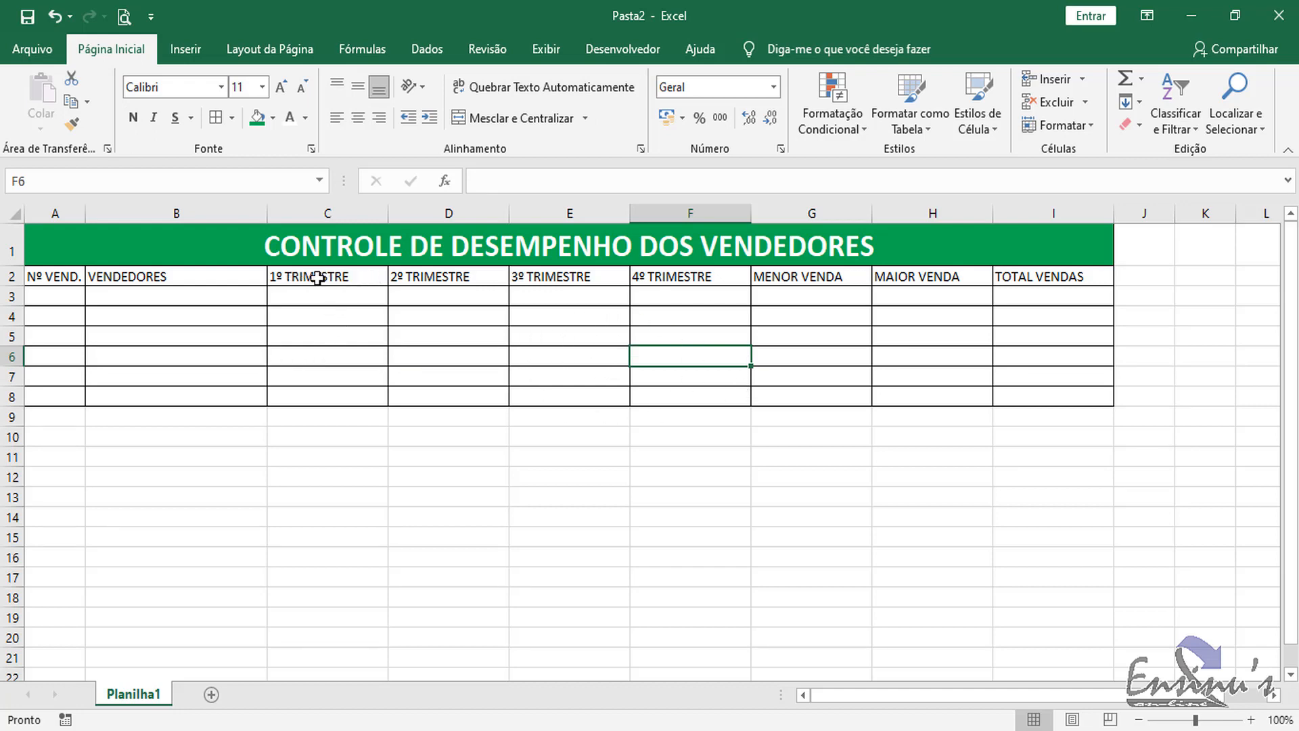
# - Center and bold the headers in cells C2 through I2, from "1º TRIMESTRE" to "TOTAL VENDAS"
pyautogui.click(352, 277)
pyautogui.moveTo(352, 277); pyautogui.dragTo(1033, 278)
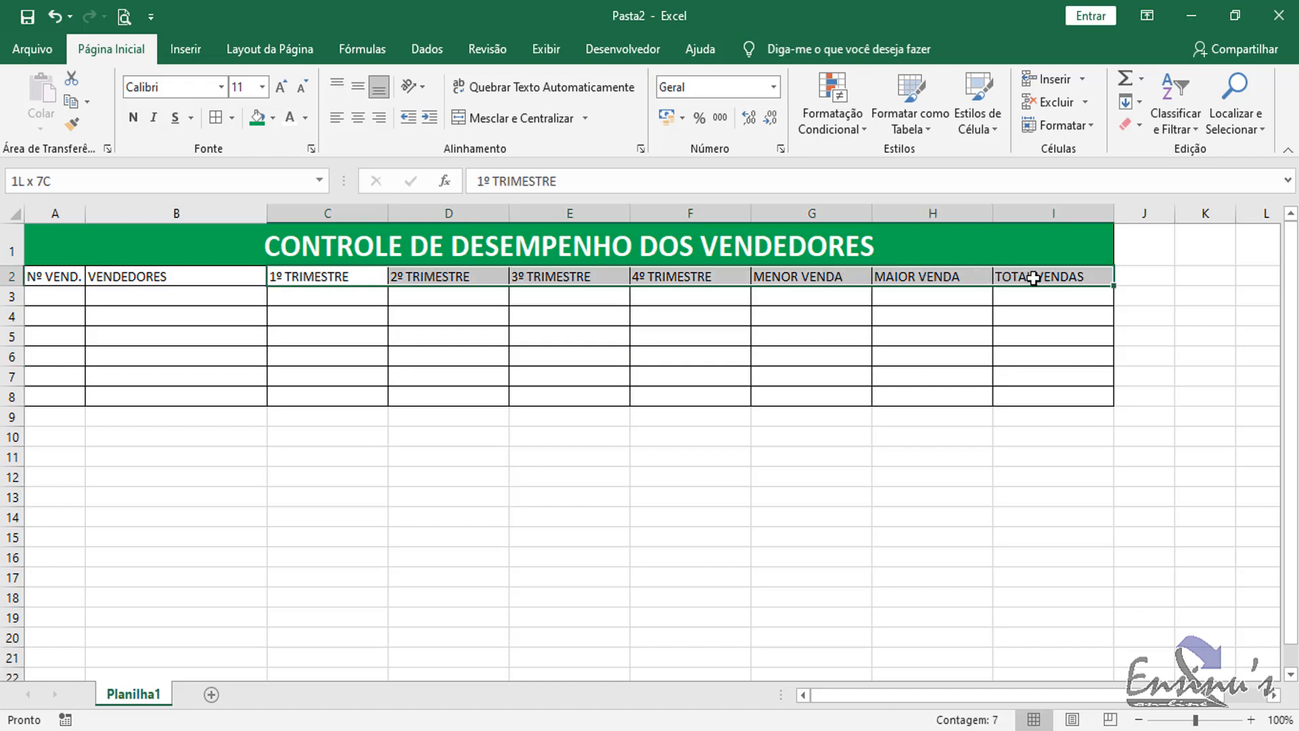
pyautogui.click(359, 119)
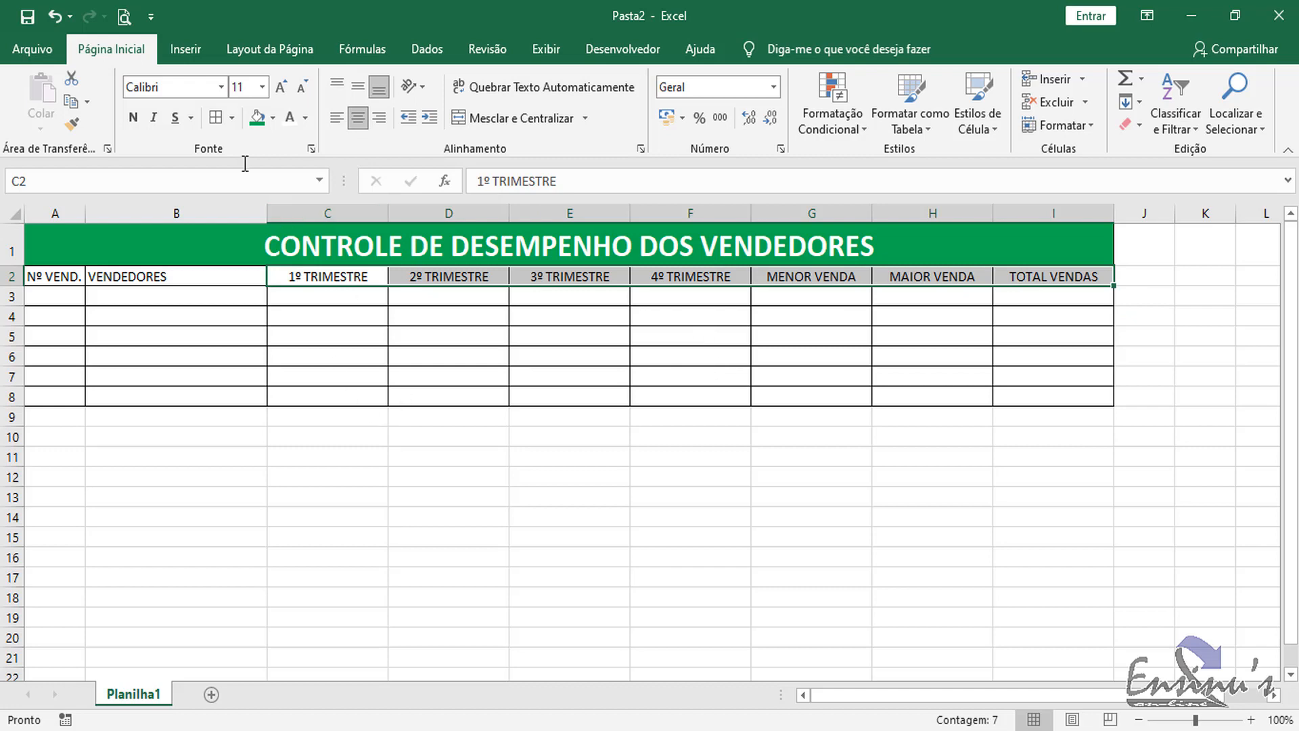
pyautogui.click(134, 119)
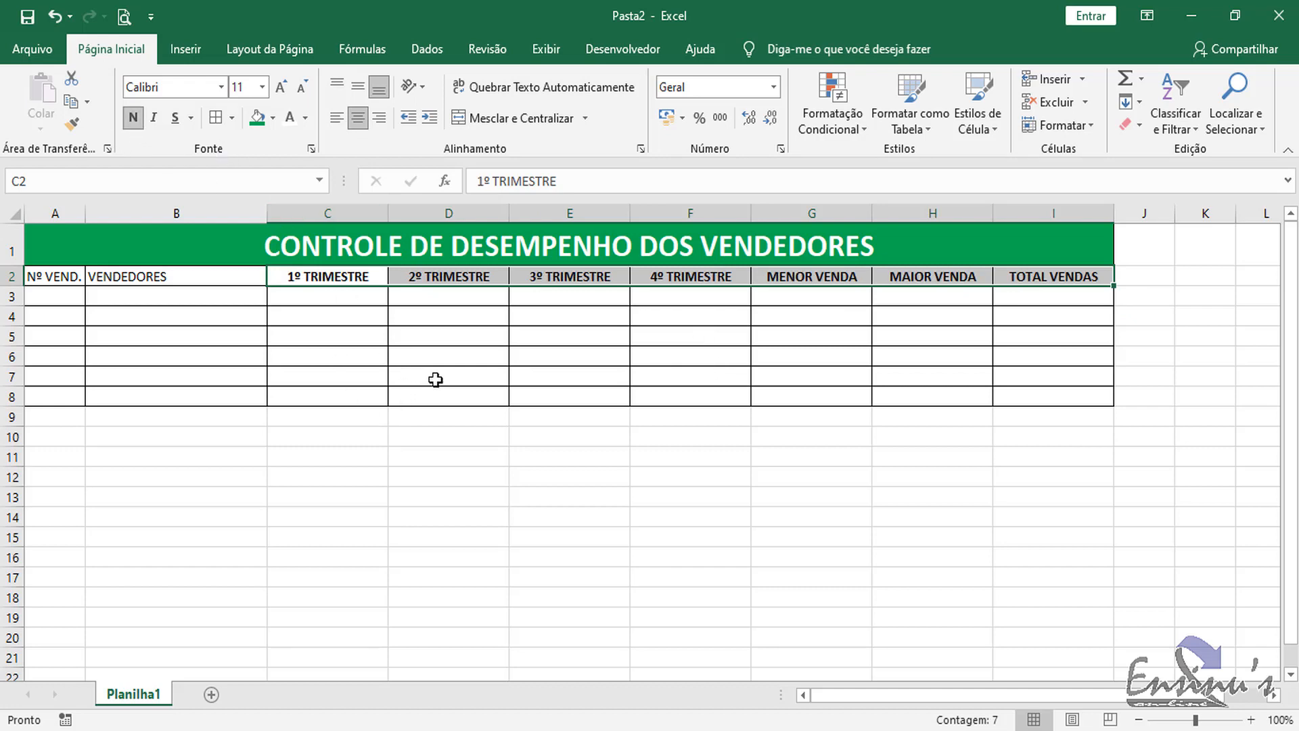
pyautogui.click(452, 351)
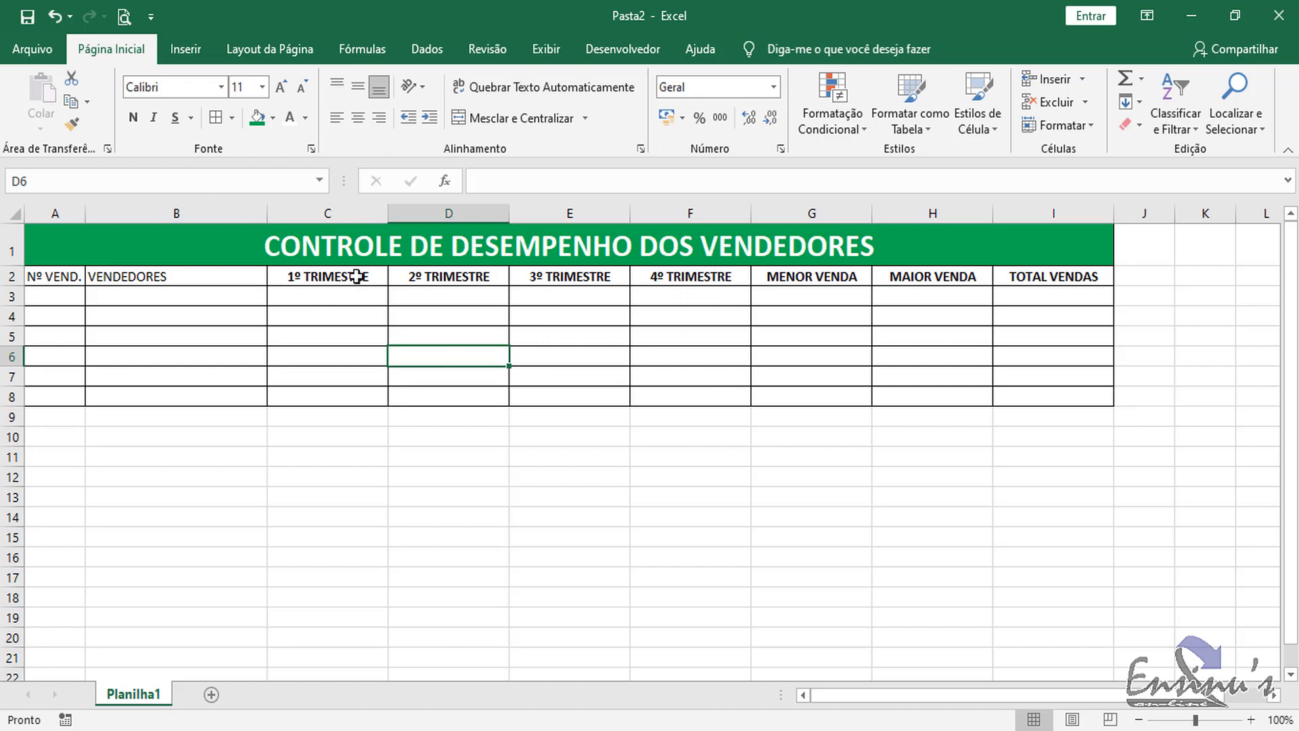
# - Bold the headers "Nº VEND." and "VENDEDORES" in cells A2 and B2
pyautogui.click(70, 273)
pyautogui.moveTo(71, 273); pyautogui.dragTo(123, 274)
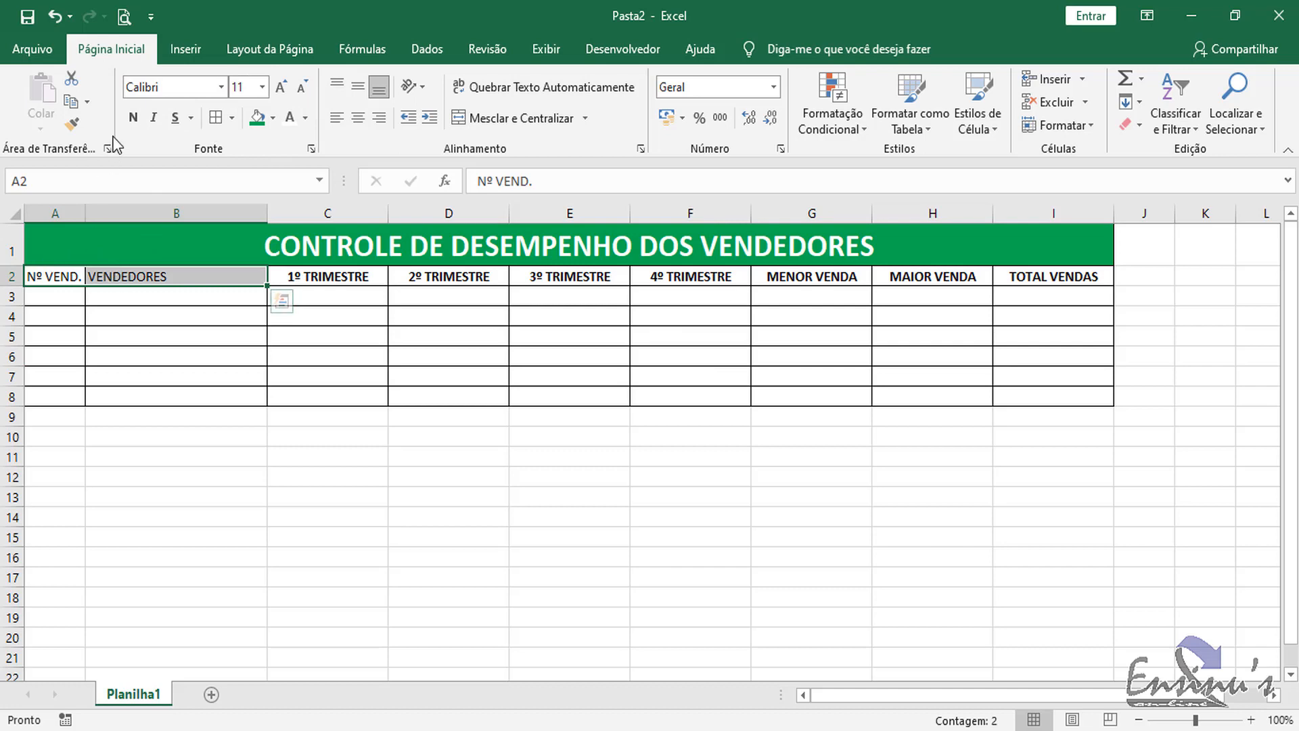
pyautogui.click(133, 119)
pyautogui.click(173, 341)
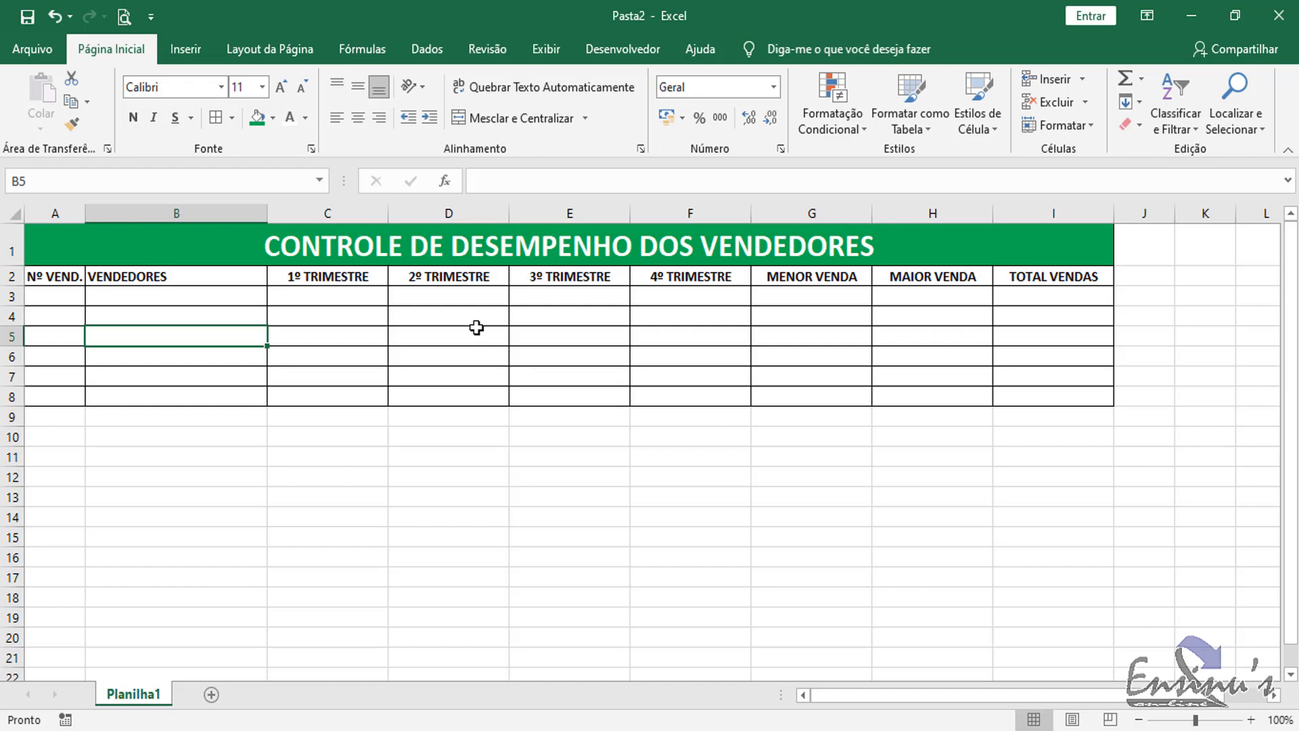
# - Enter the salesperson numbers 1 through 6 in cells A3 to A8
pyautogui.click(53, 296)
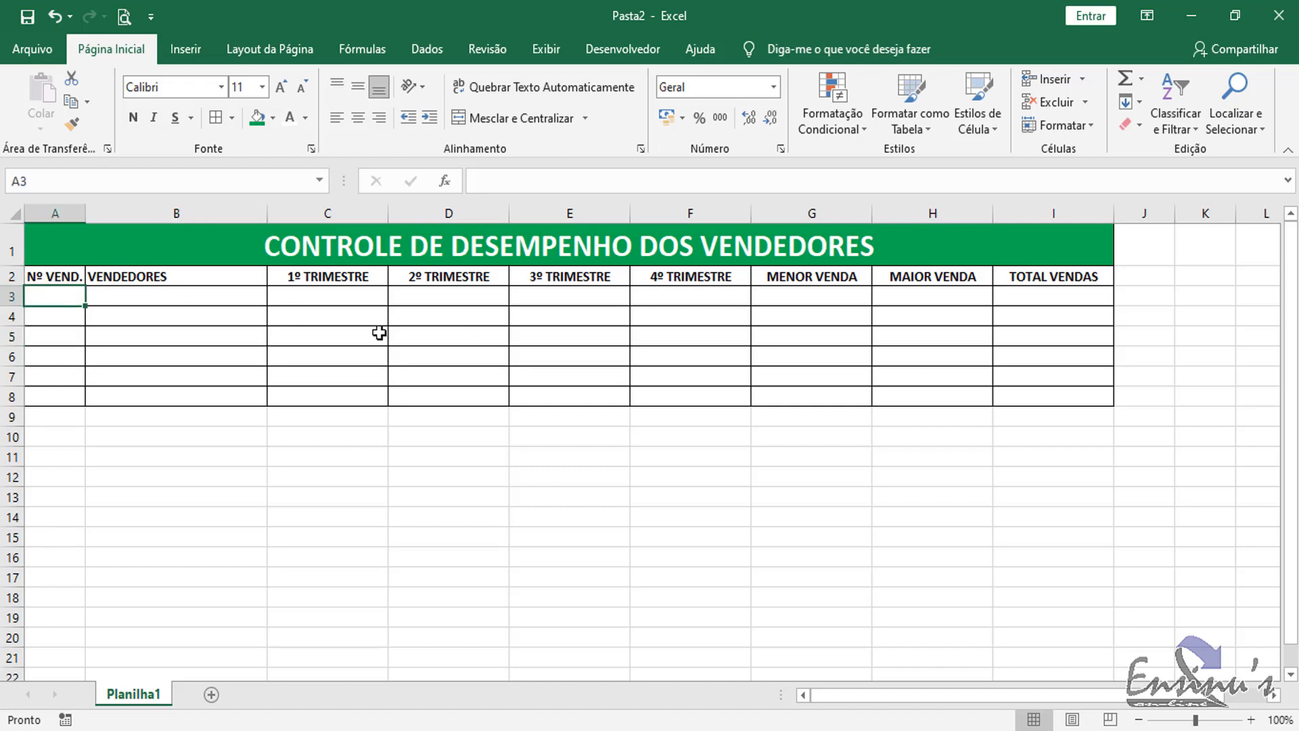
pyautogui.write('1')
pyautogui.press('Return')
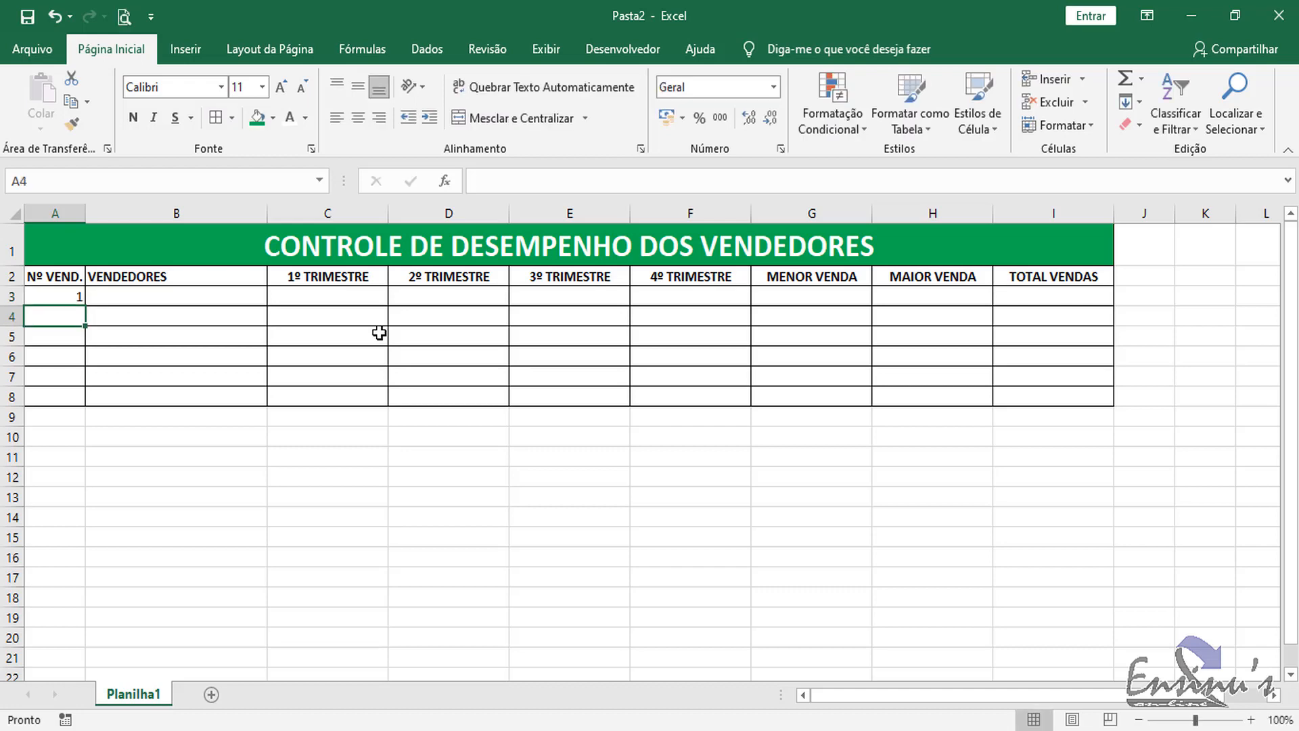
pyautogui.write('2')
pyautogui.press('Return')
pyautogui.write('3')
pyautogui.press('Return')
pyautogui.write('4')
pyautogui.press('Return')
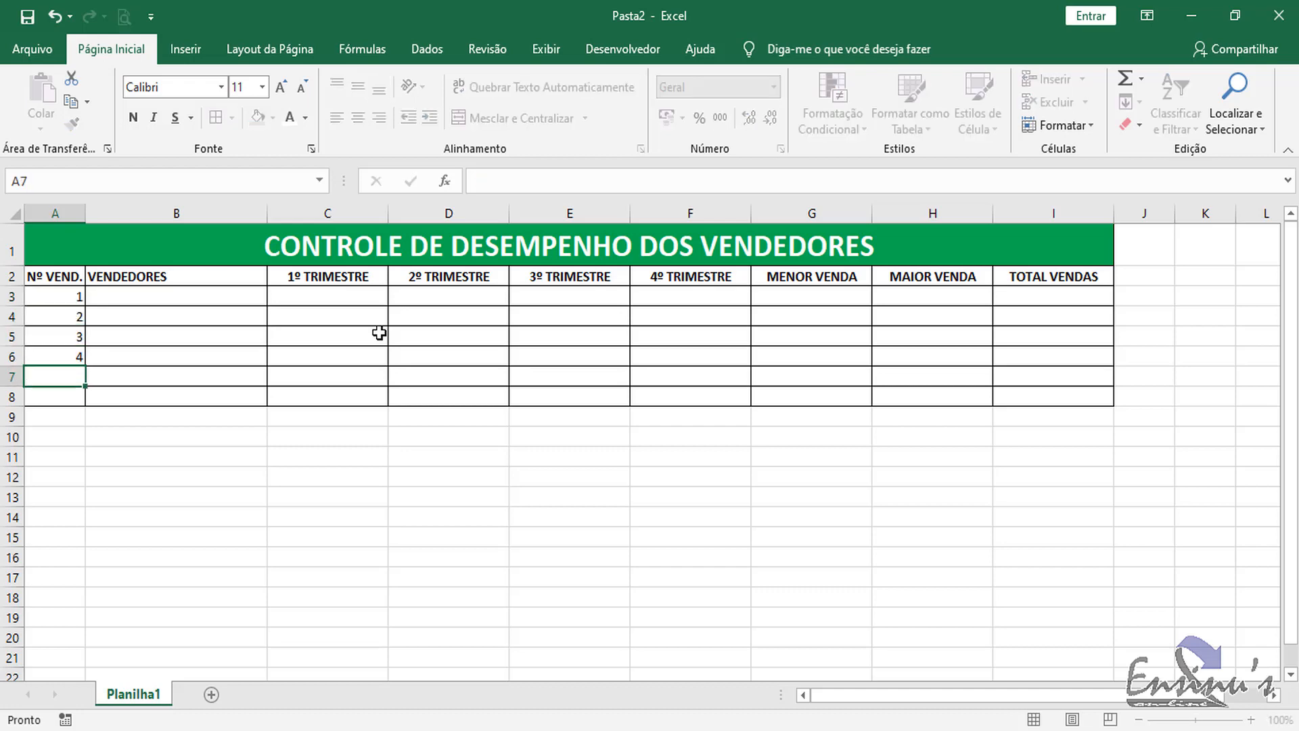
pyautogui.write('5')
pyautogui.press('Return')
pyautogui.write('6')
pyautogui.press('Return')
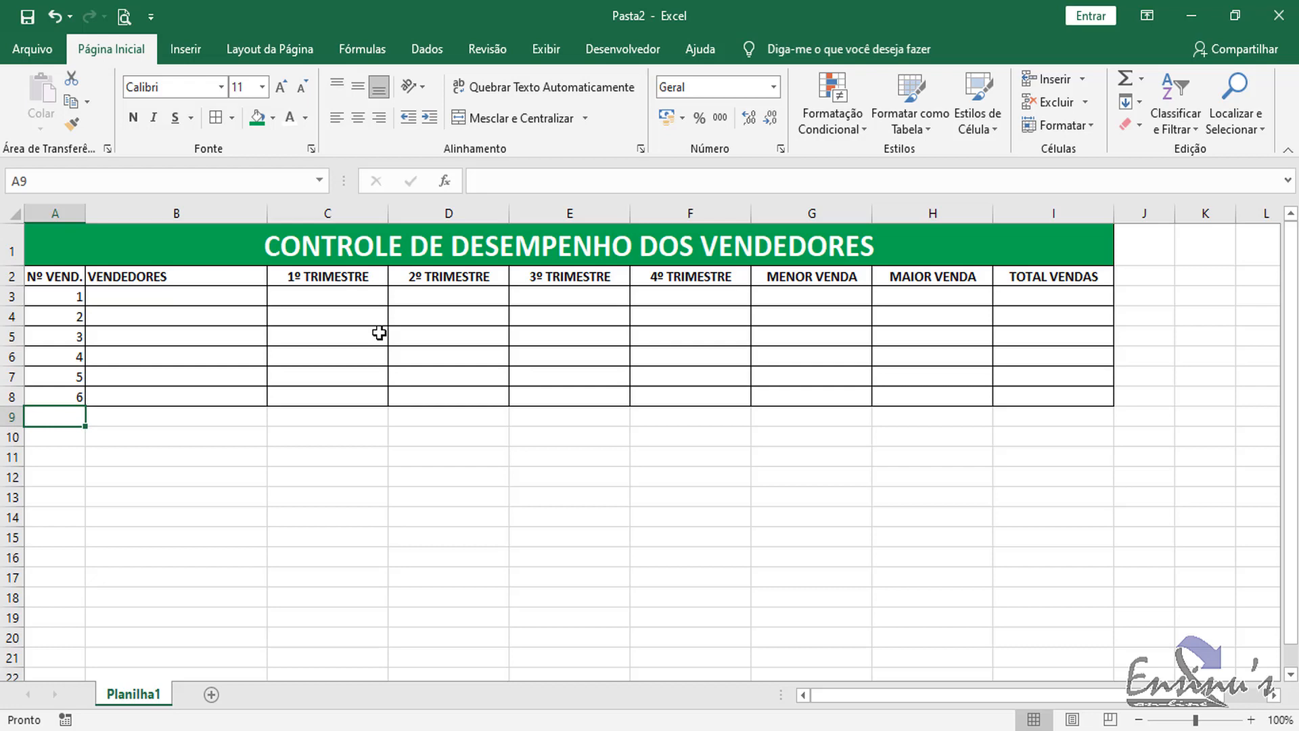
# - Center the contents of column A, which holds the salesperson numbers
pyautogui.click(55, 205)
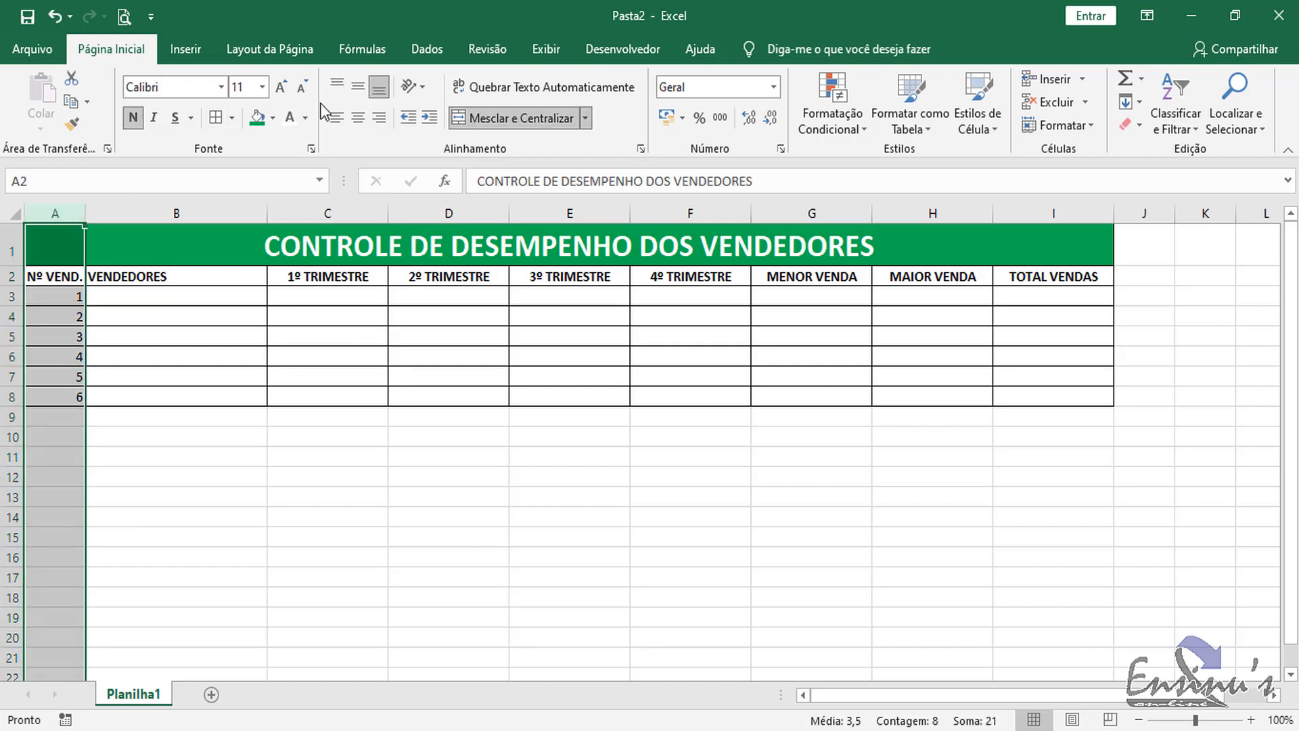
pyautogui.click(359, 118)
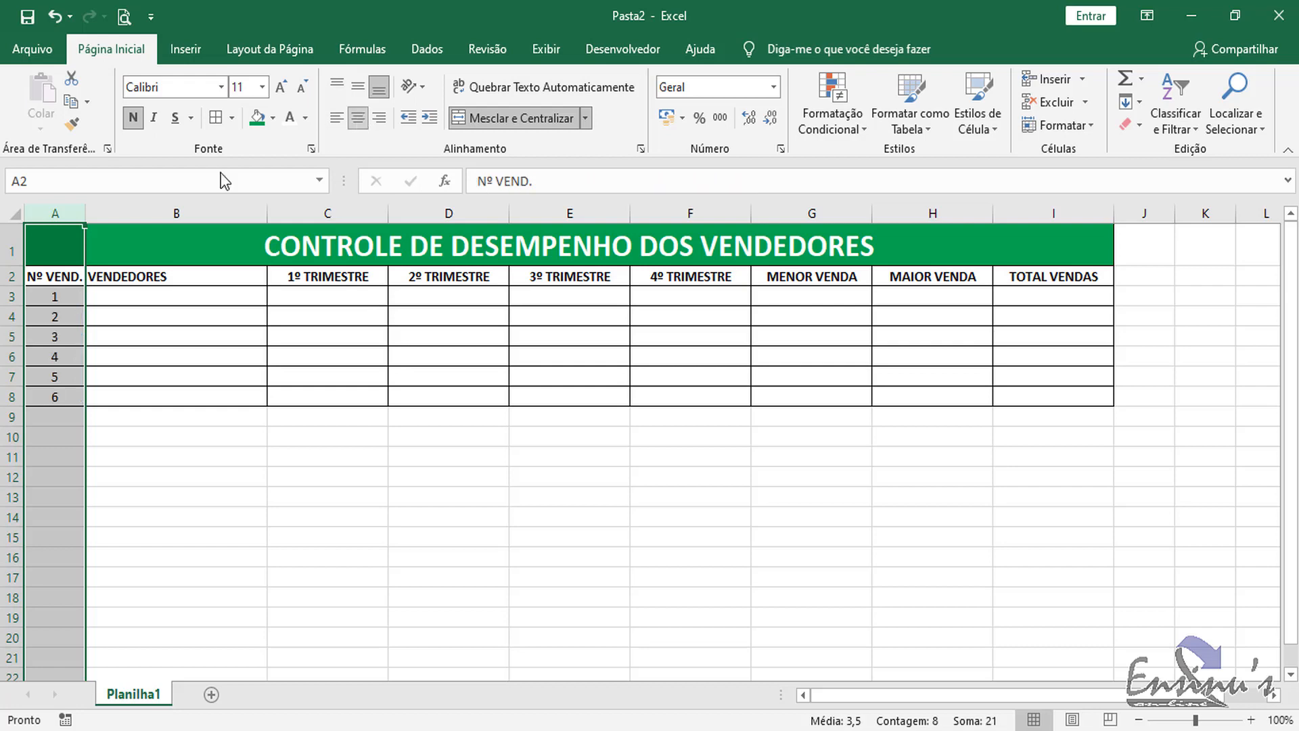
pyautogui.click(64, 295)
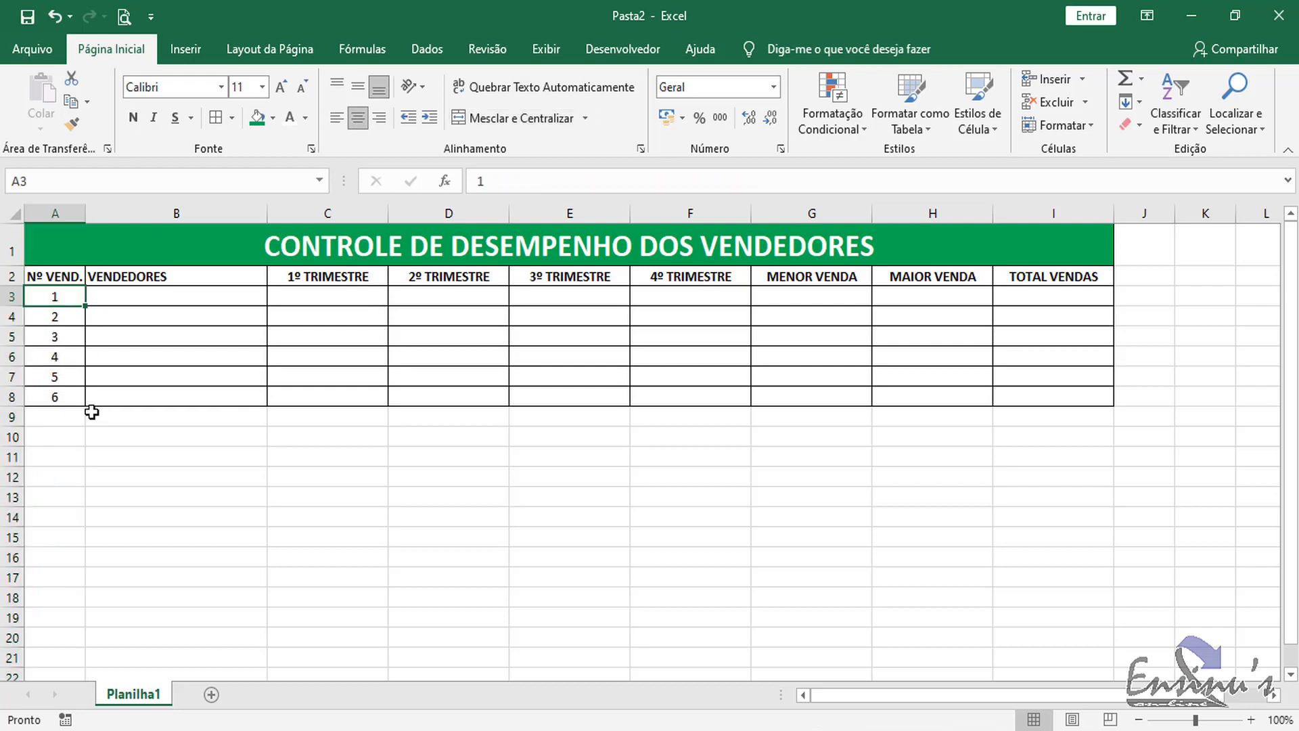
# - Enter the first names of the six salespeople in cells B3 to B8 of the "VENDEDORES" column
pyautogui.click(171, 296)
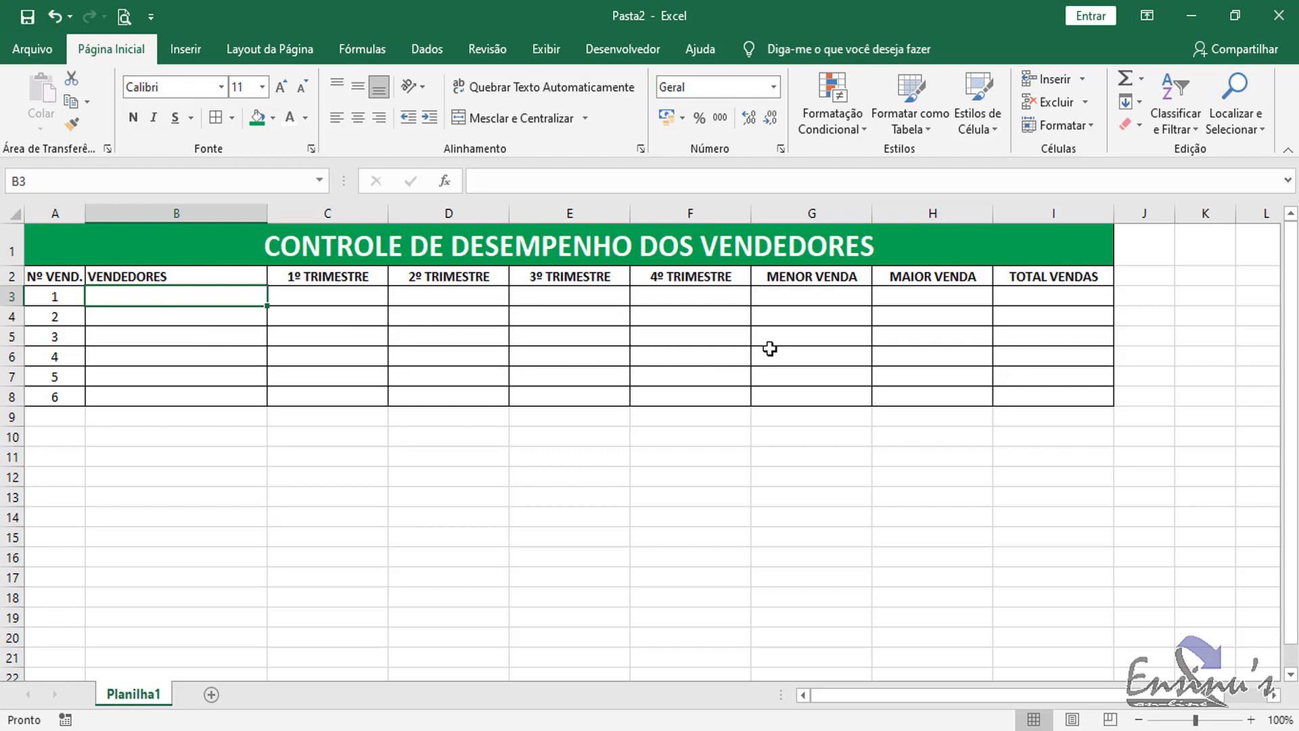
pyautogui.write('MARIANA')
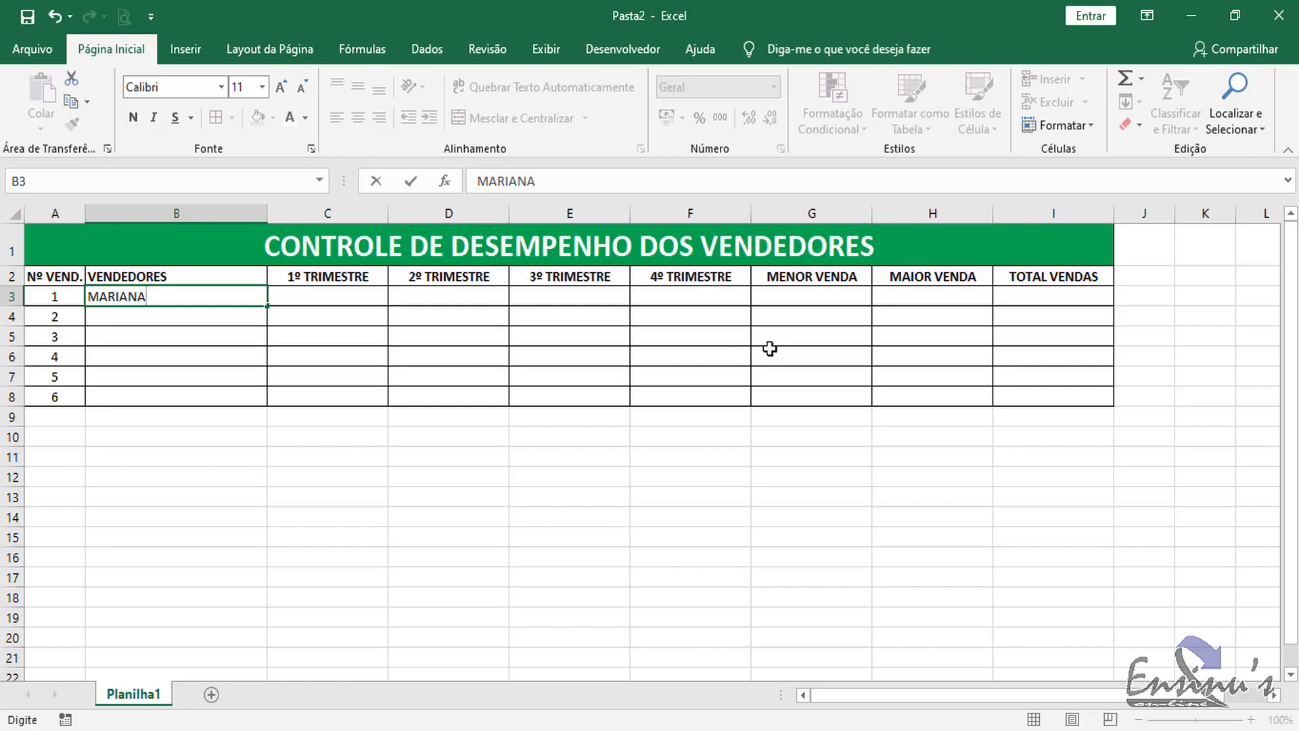
pyautogui.press('Return')
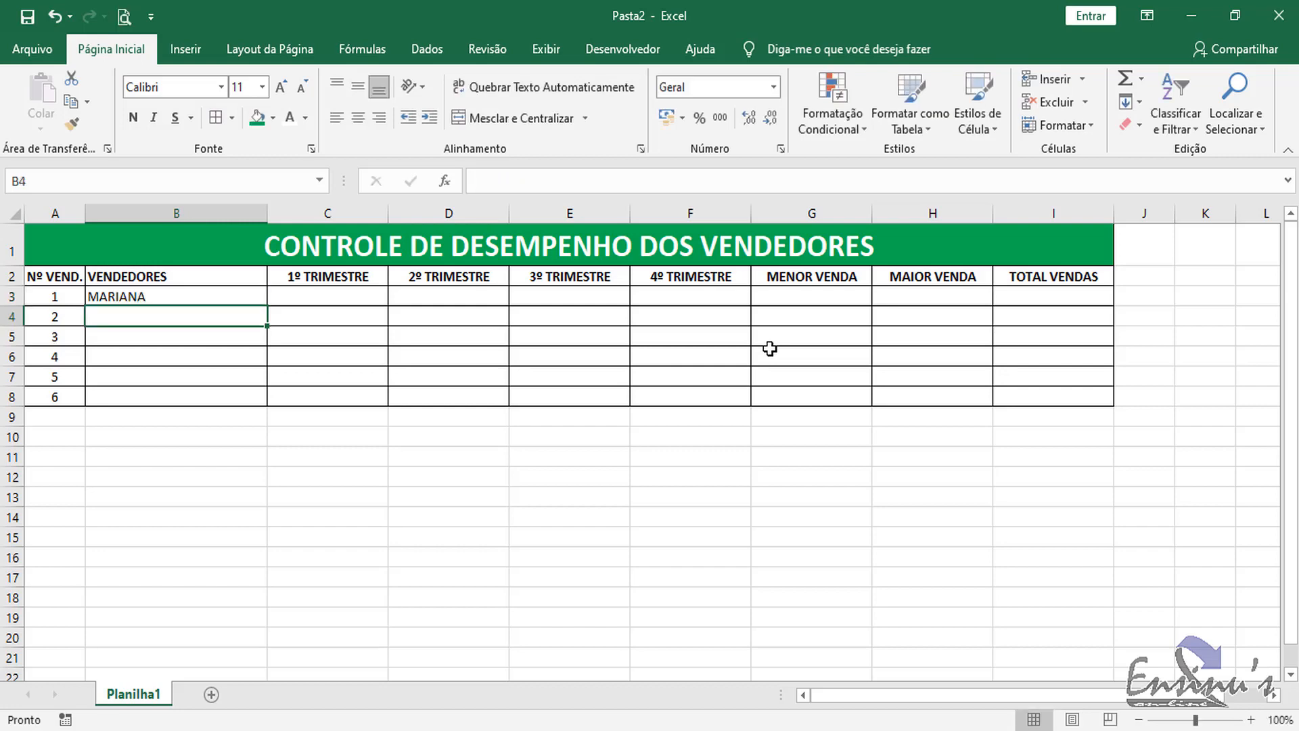
pyautogui.write('PAUL')
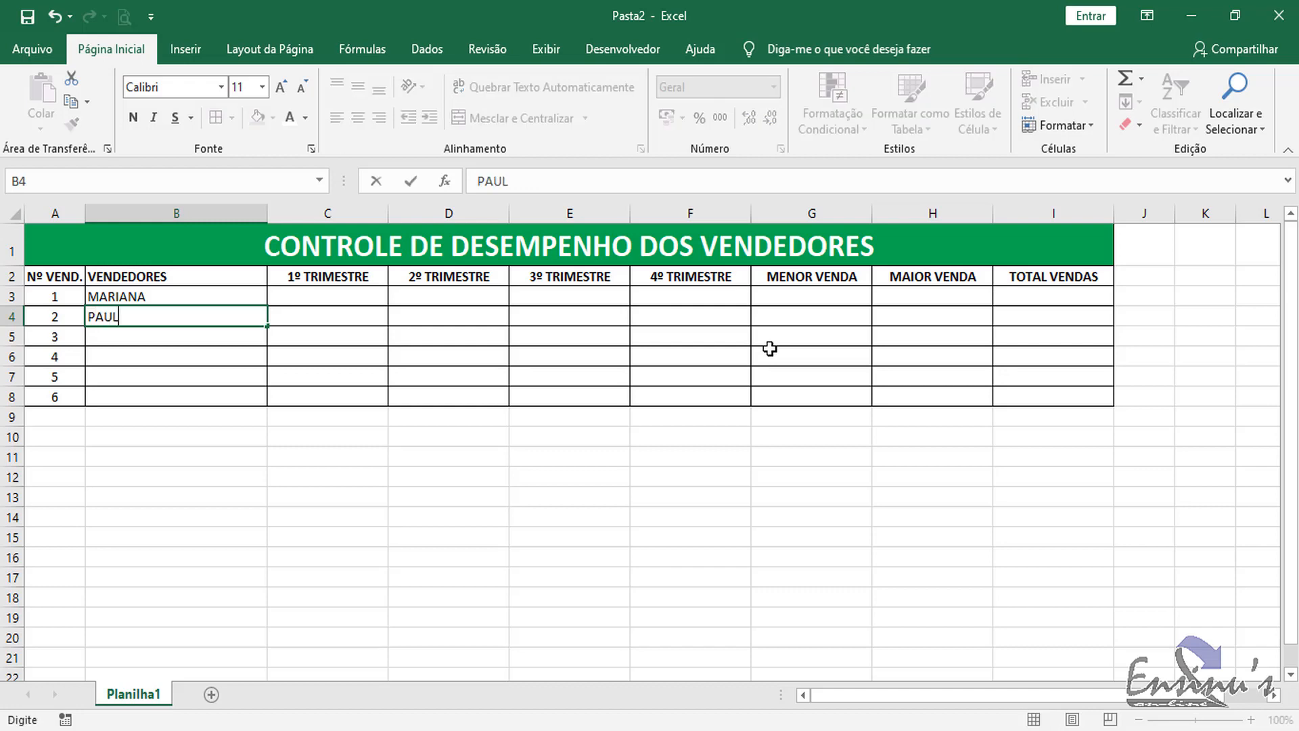
pyautogui.write('O')
pyautogui.press('Return')
pyautogui.write('SERGIO')
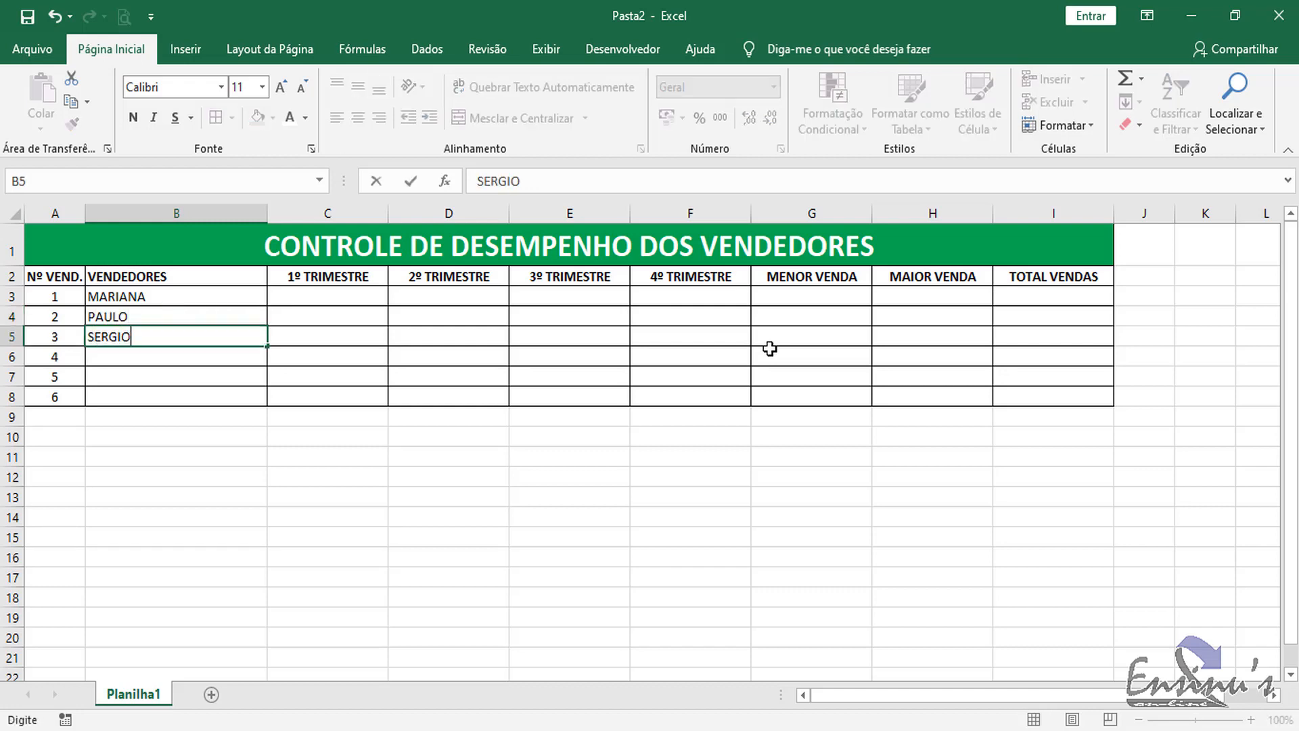
pyautogui.press('Return')
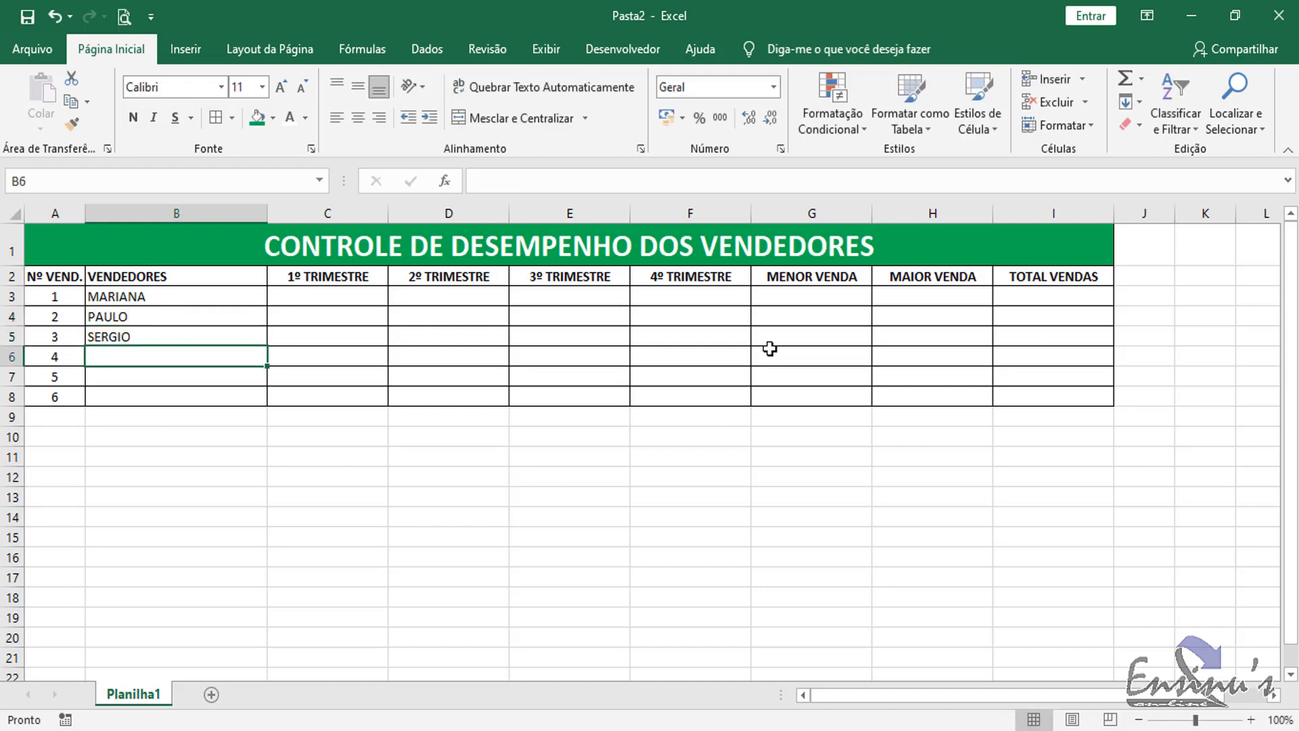
pyautogui.write('PAMELA')
pyautogui.press('Return')
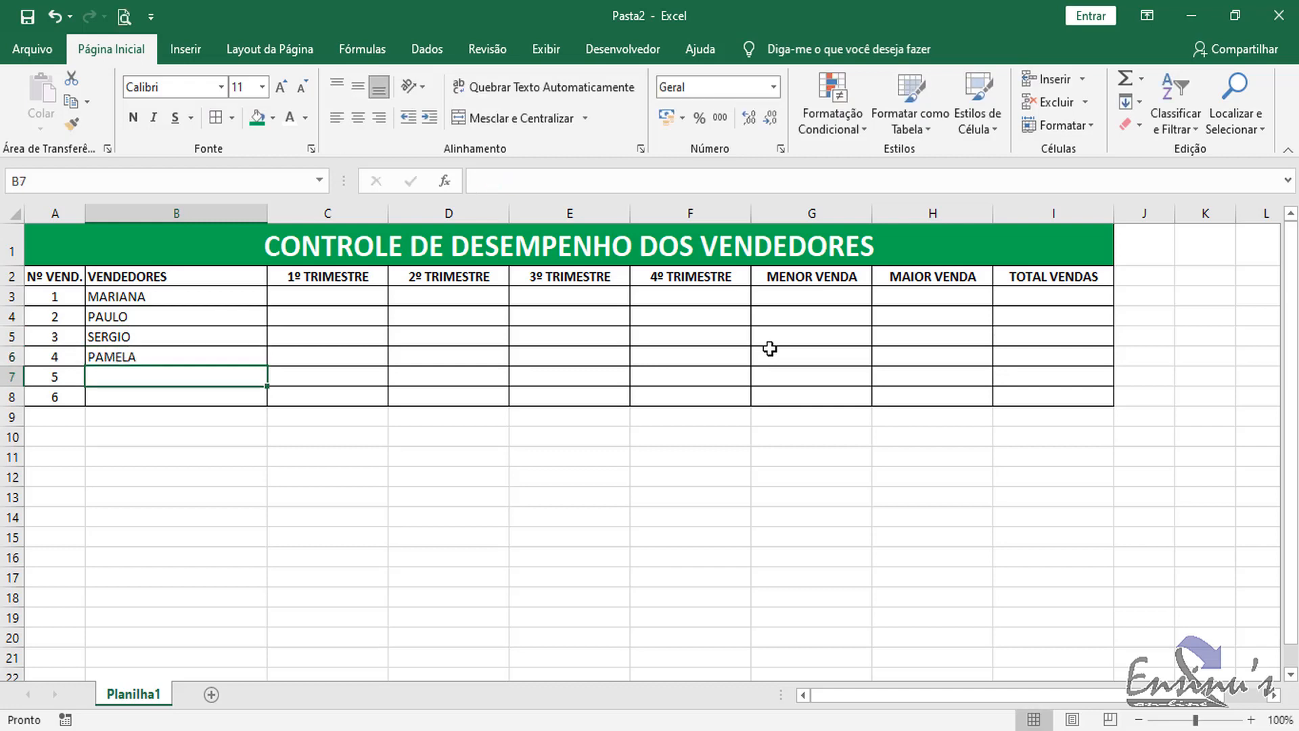
pyautogui.write('CAROLINA')
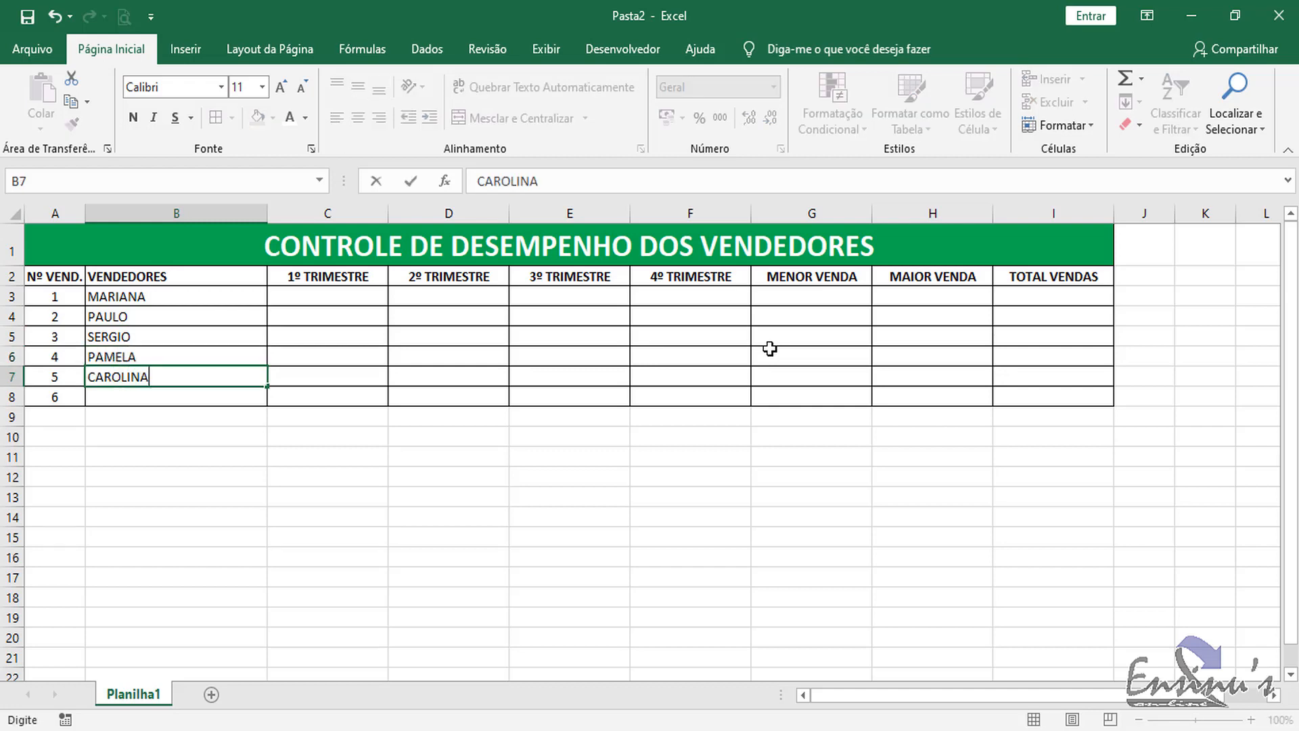
pyautogui.press('Return')
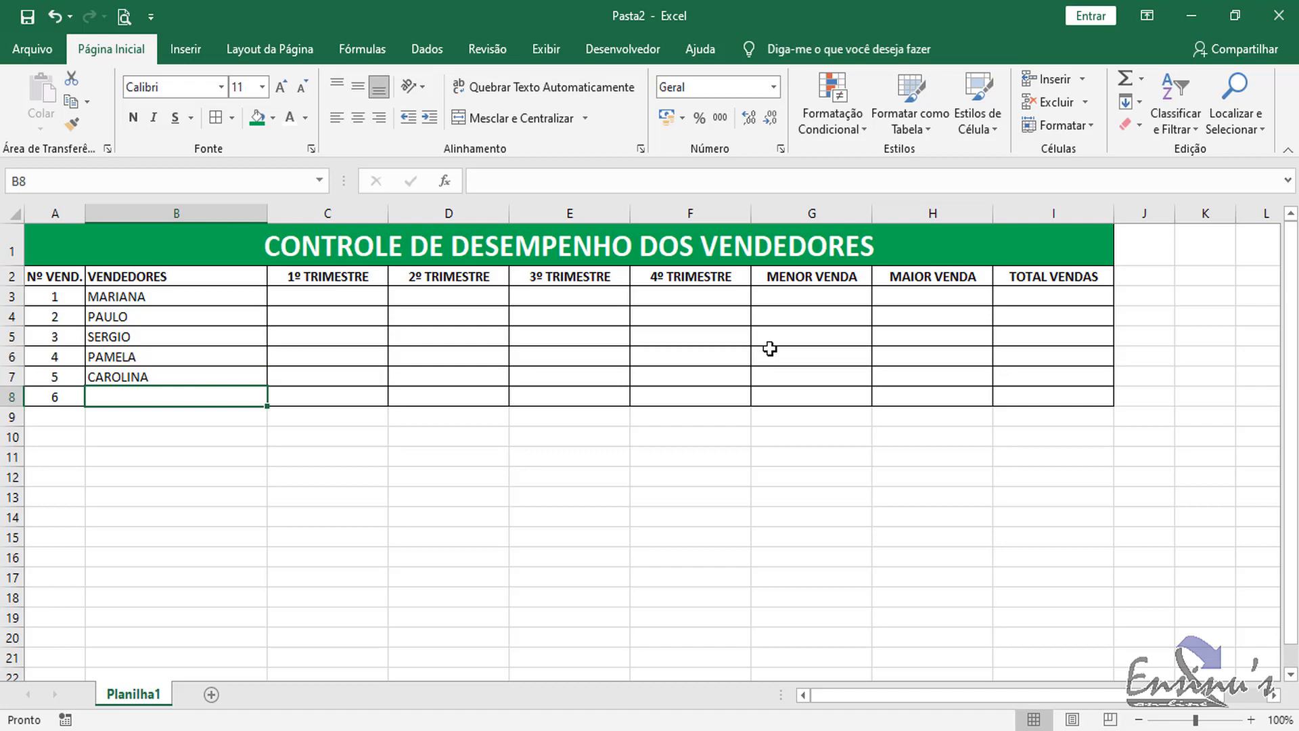
pyautogui.write('RAFAEL')
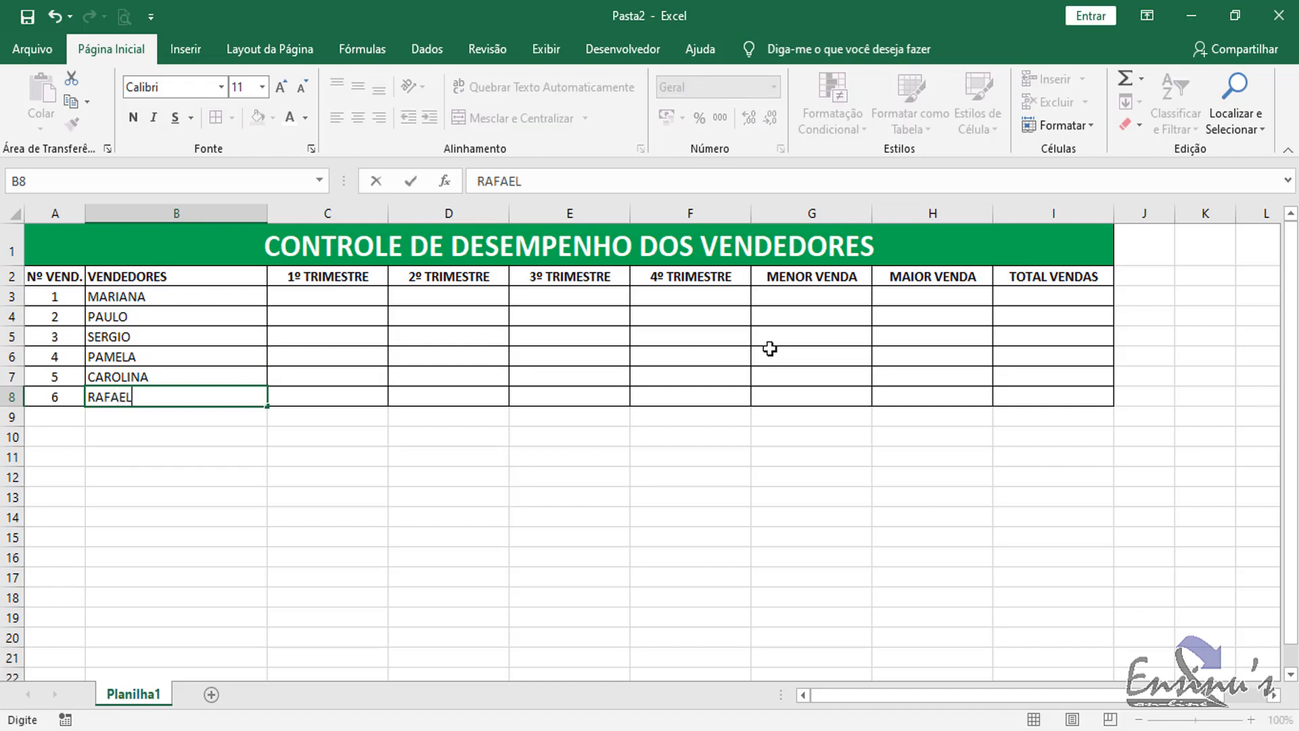
pyautogui.press('Return')
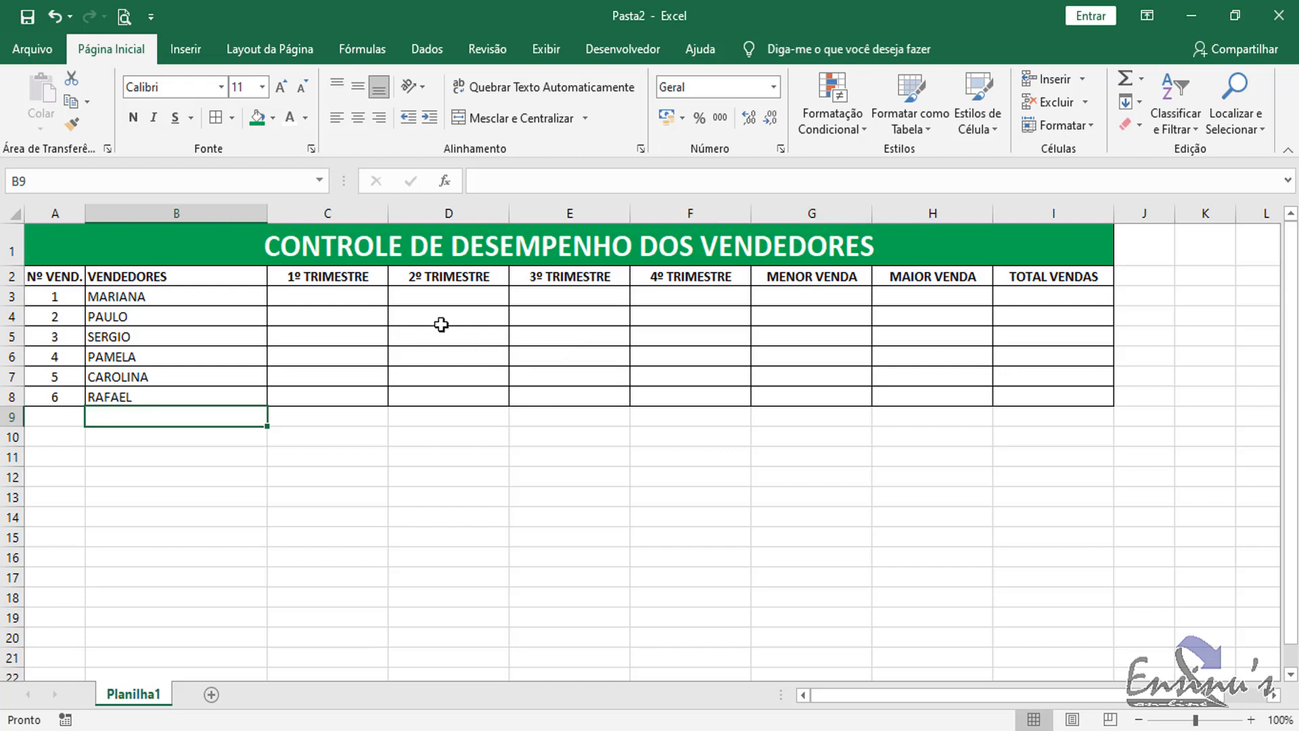
# - Enter the "1º TRIMESTRE" sales 342, 512, 463, 645, 957 and 832 in cells C3 to C8
pyautogui.click(341, 299)
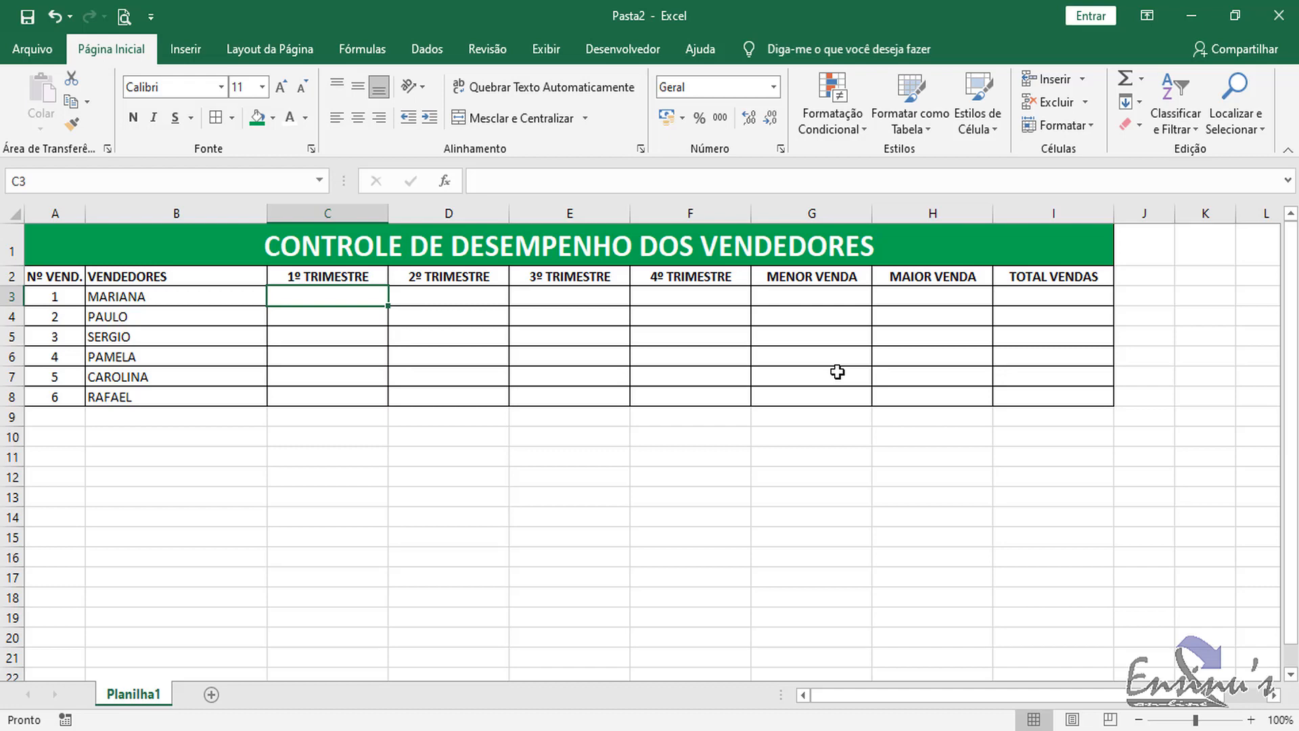
pyautogui.write('342')
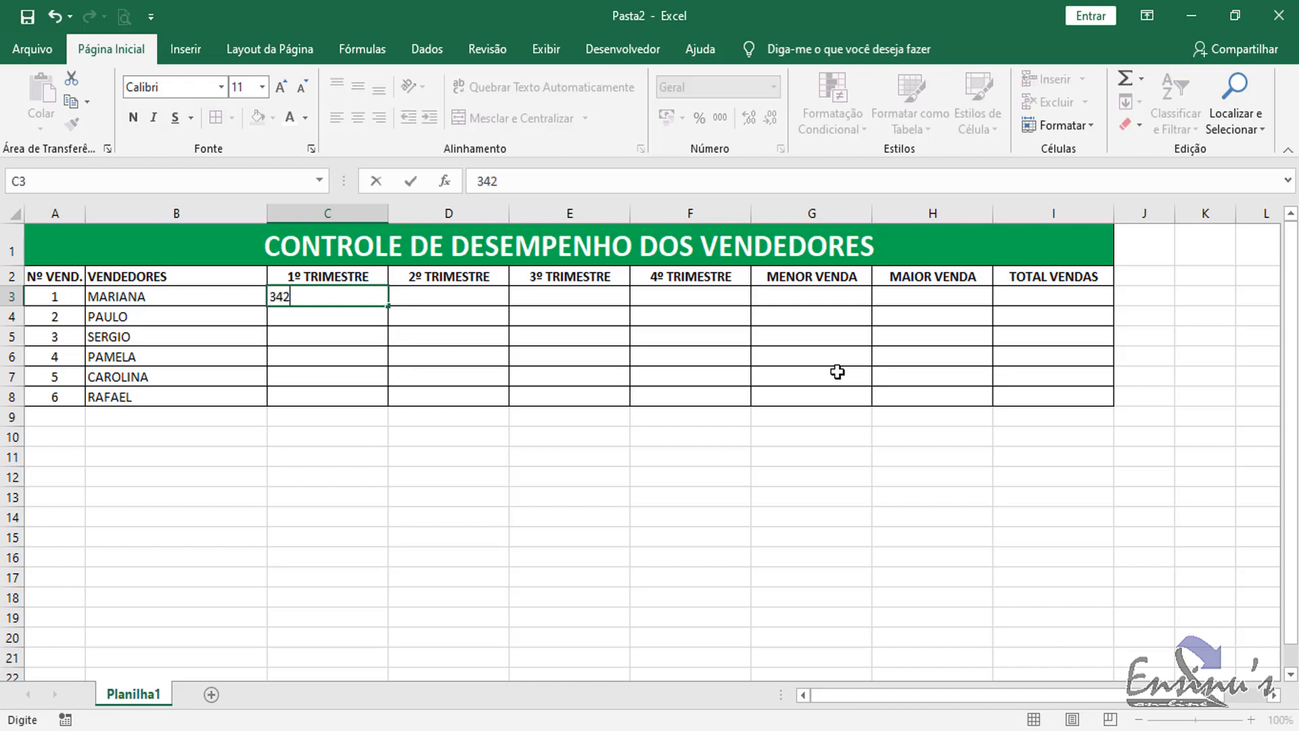
pyautogui.press('Return')
pyautogui.write('512')
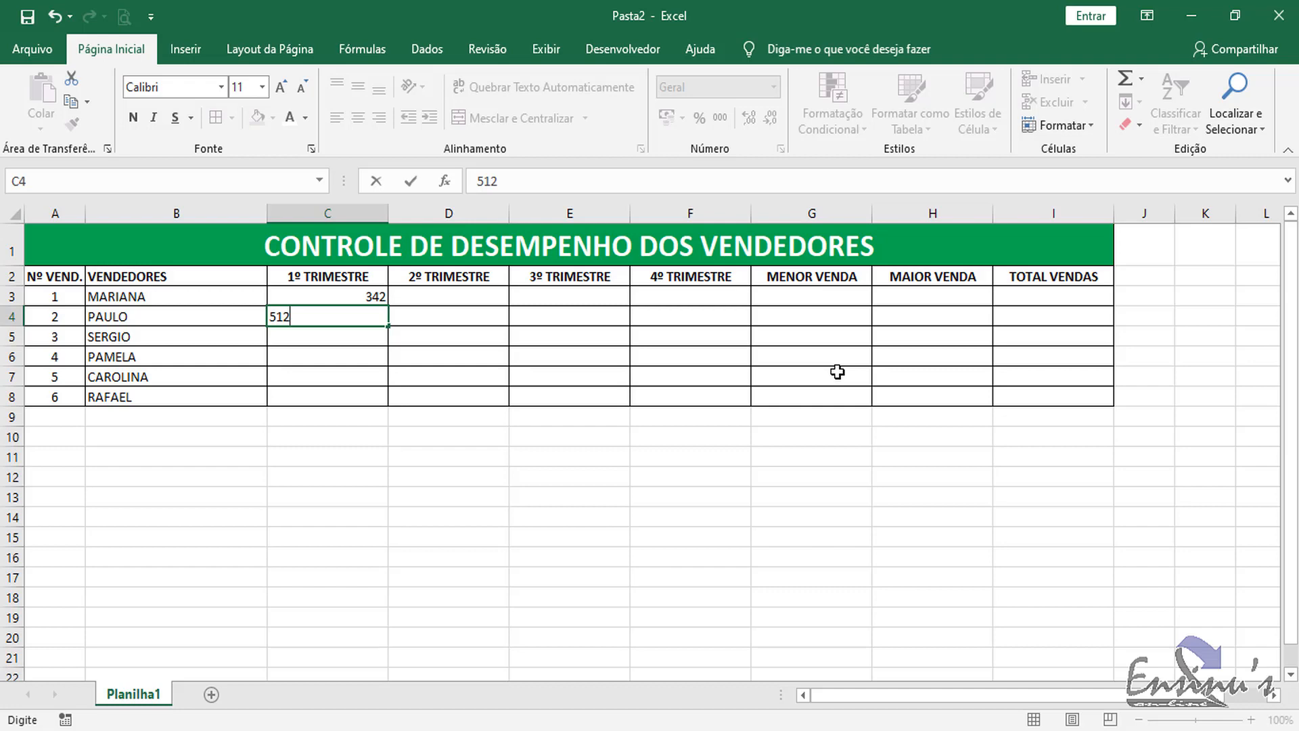
pyautogui.press('Return')
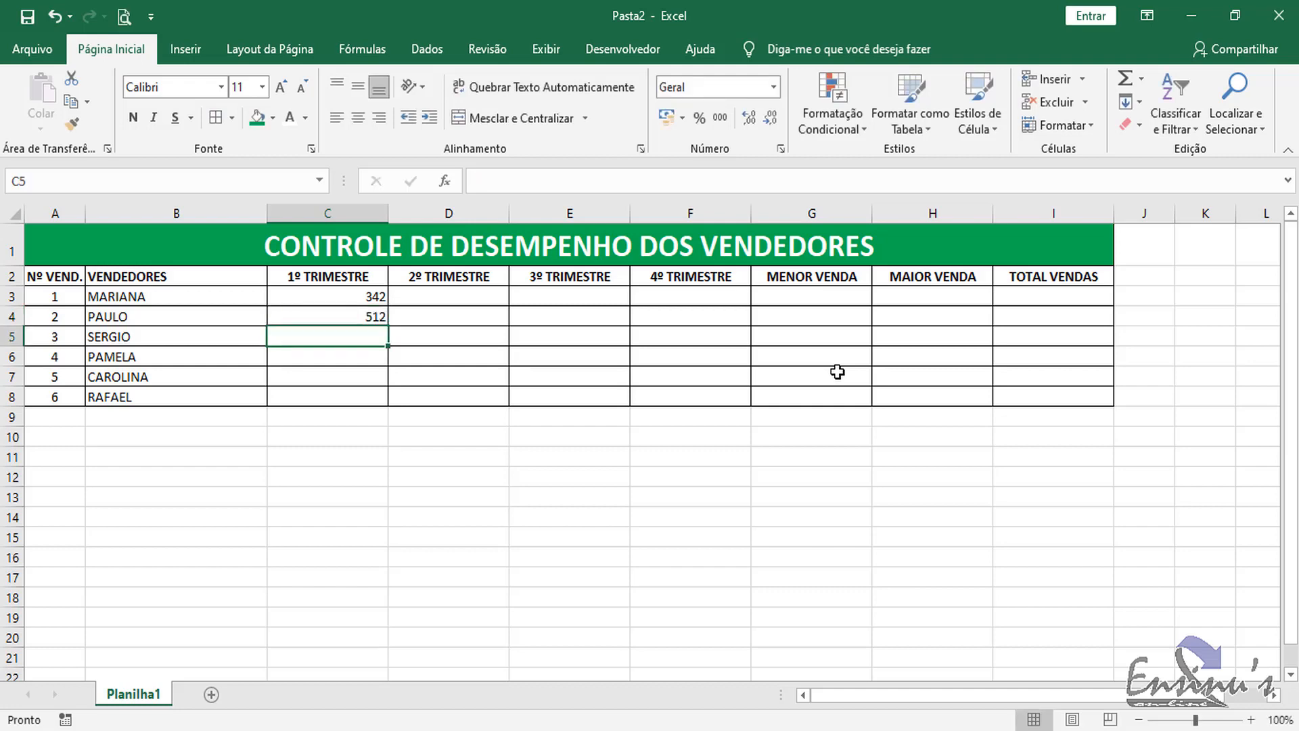
pyautogui.write('463')
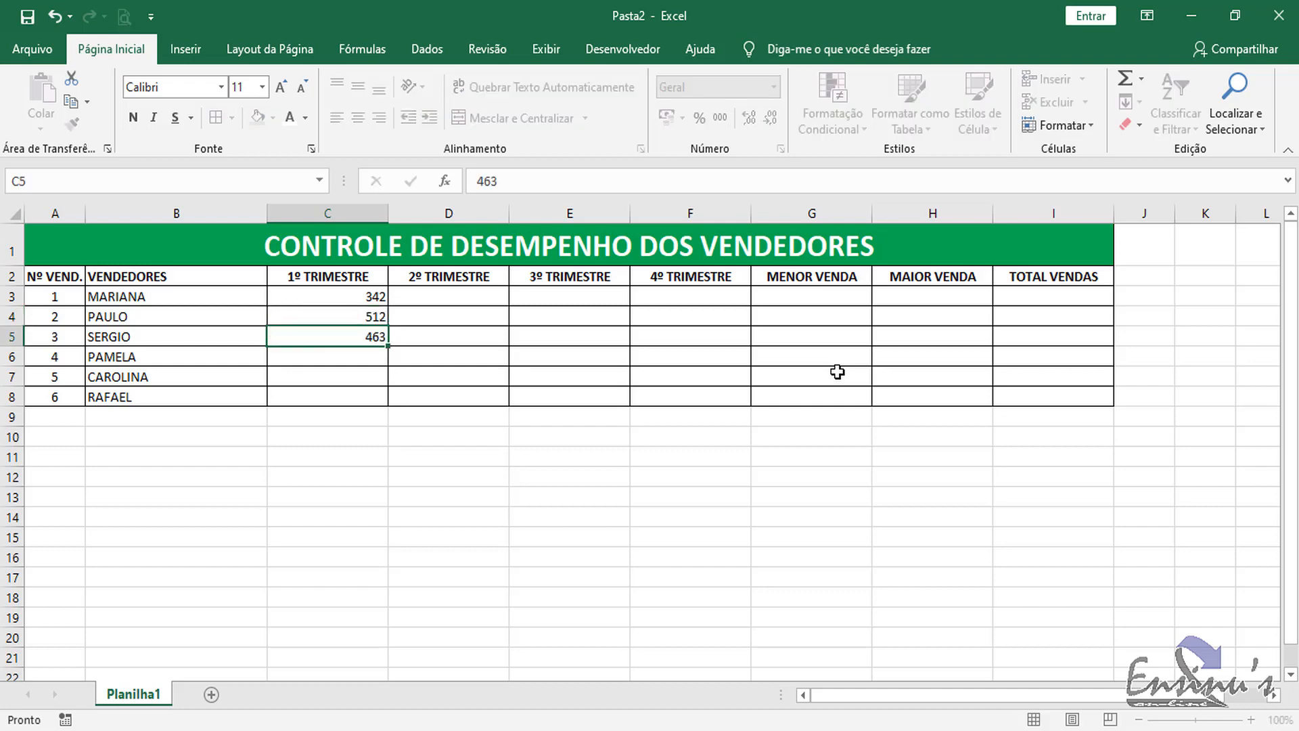
pyautogui.press('Return')
pyautogui.write('645')
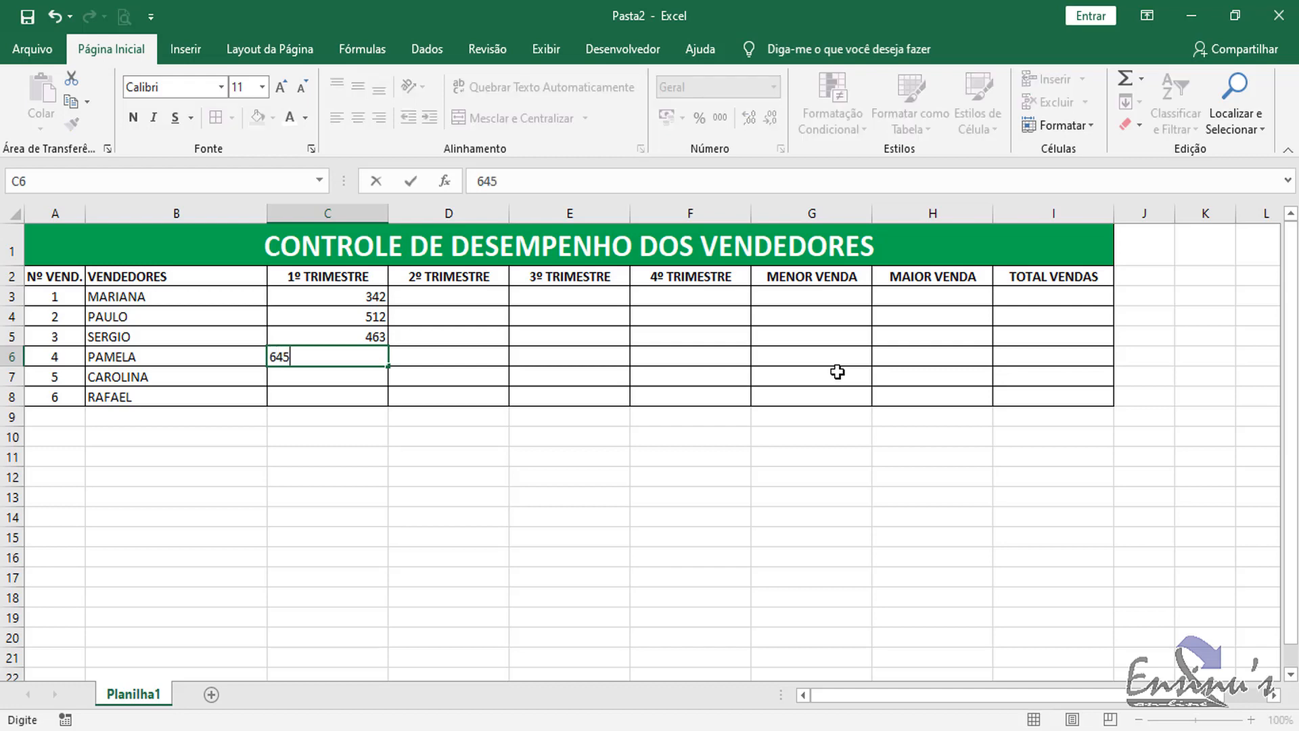
pyautogui.press('Return')
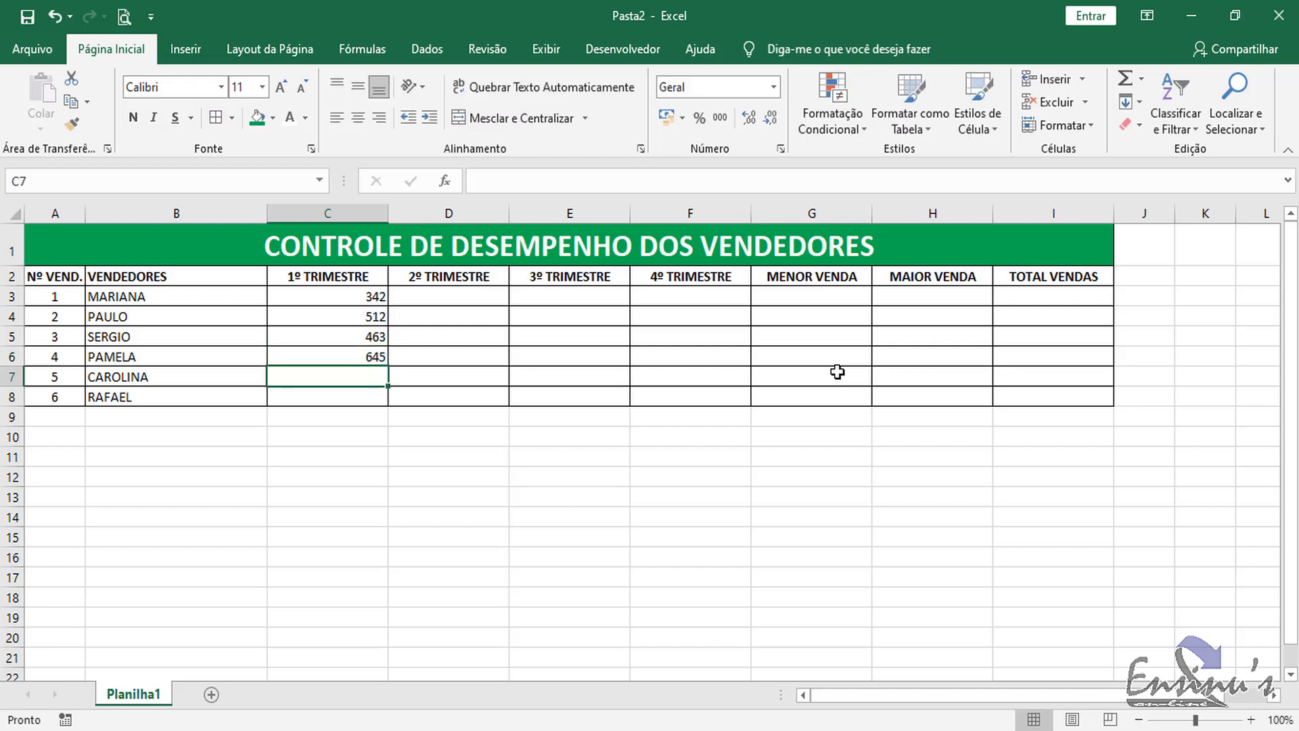
pyautogui.write('957')
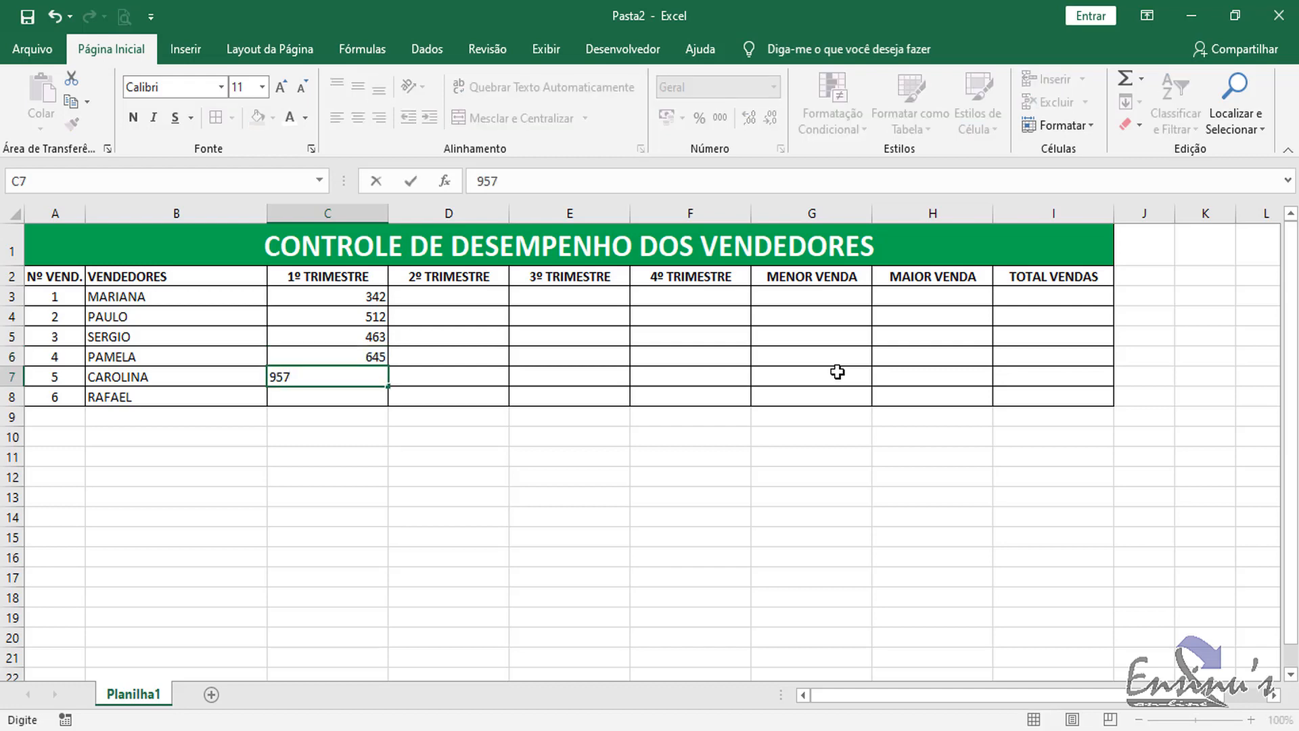
pyautogui.press('Return')
pyautogui.write('832')
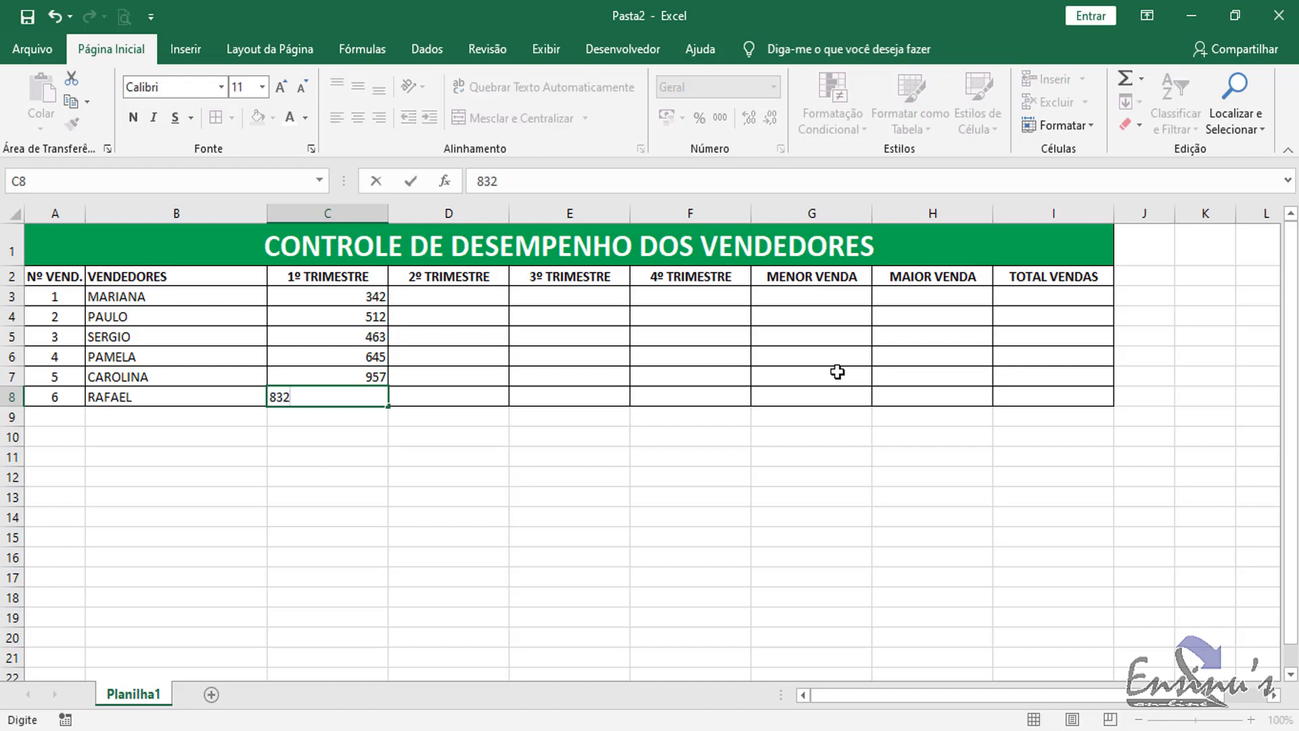
pyautogui.press('Return')
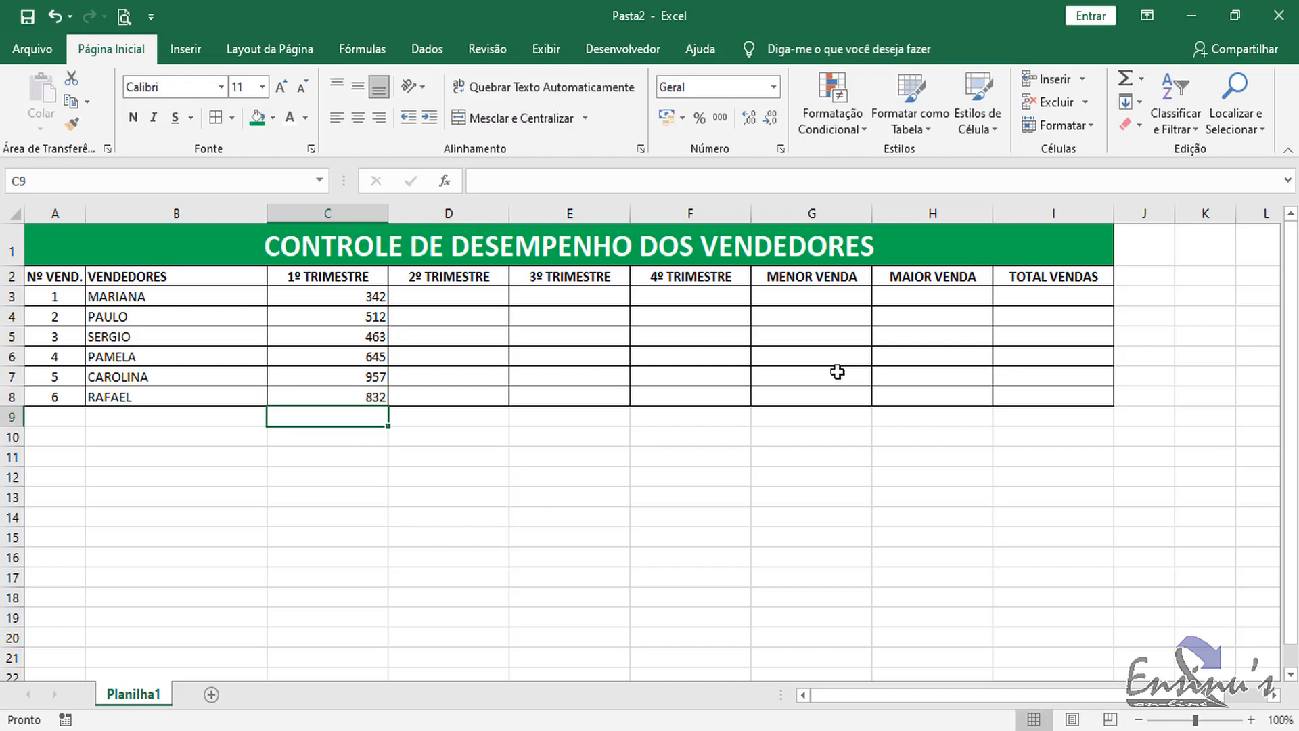
# - Enter the "2º TRIMESTRE" sales 645, 432, 846, 476, 989 and 565 in cells D3 to D8
pyautogui.click(463, 296)
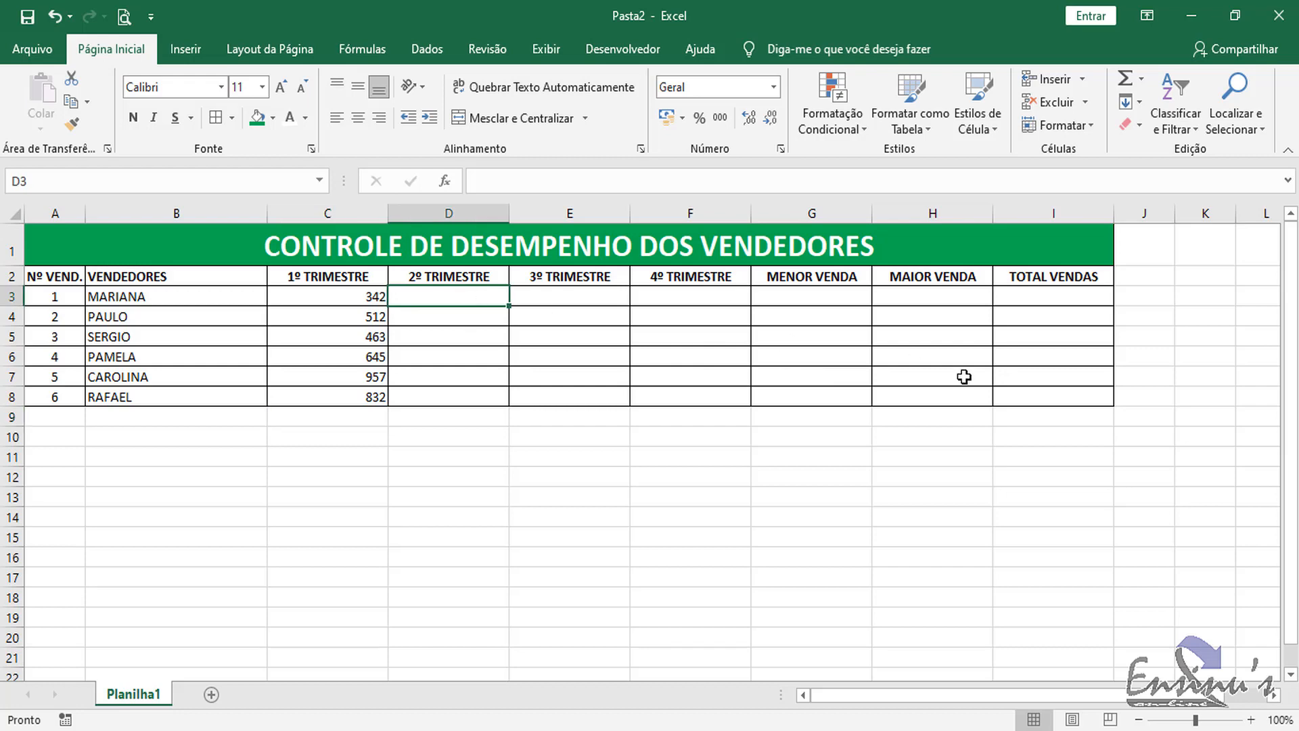
pyautogui.write('645')
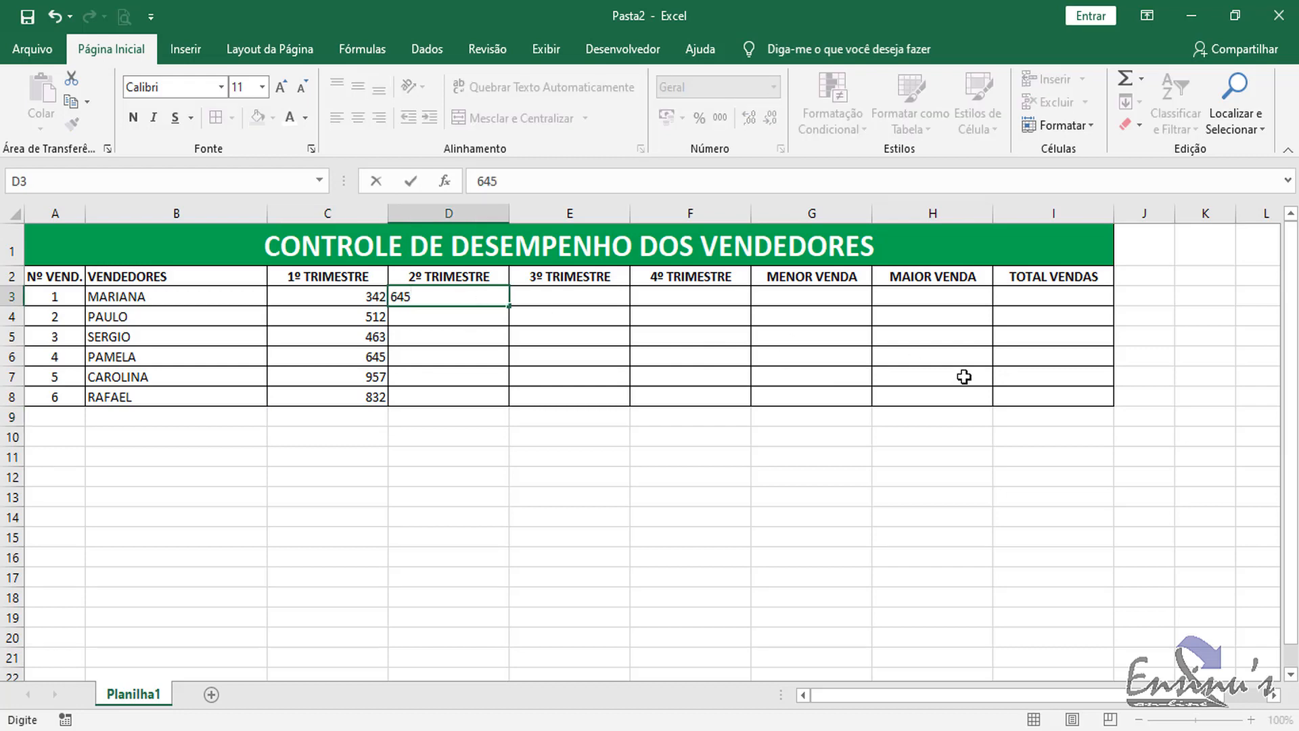
pyautogui.press('Return')
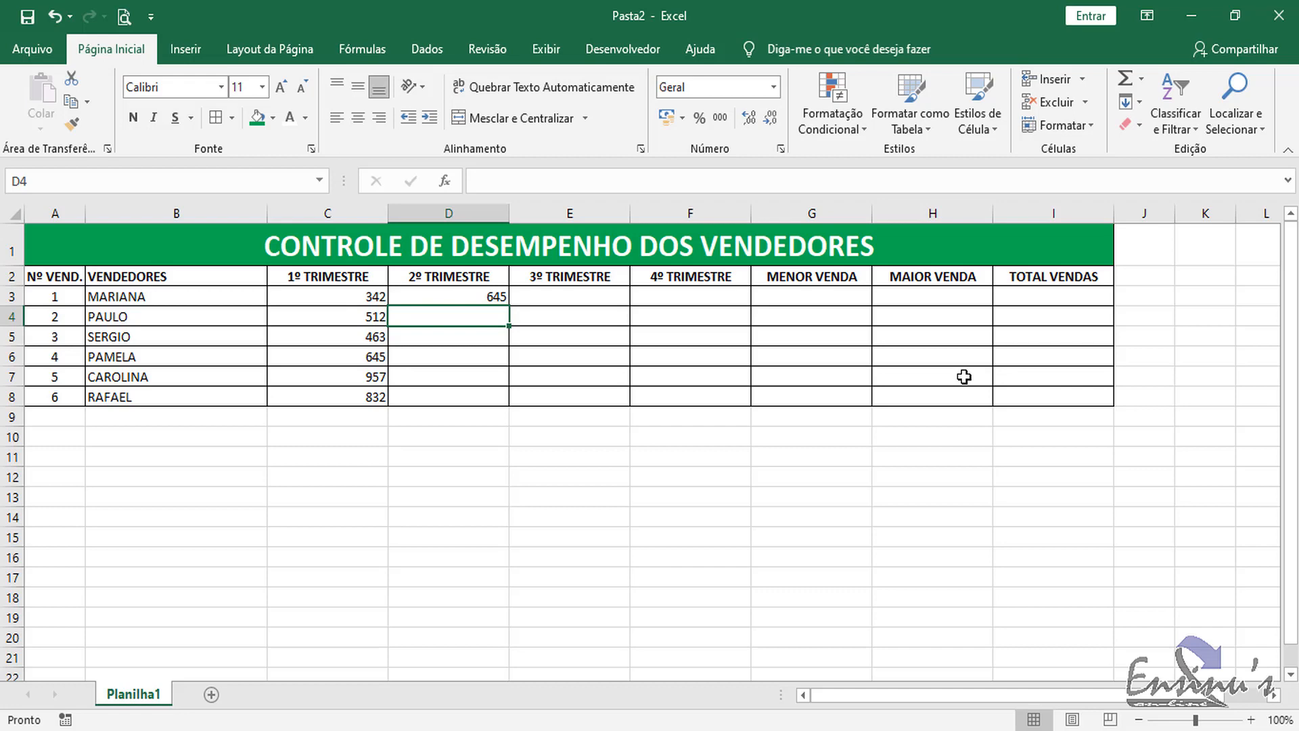
pyautogui.write('432')
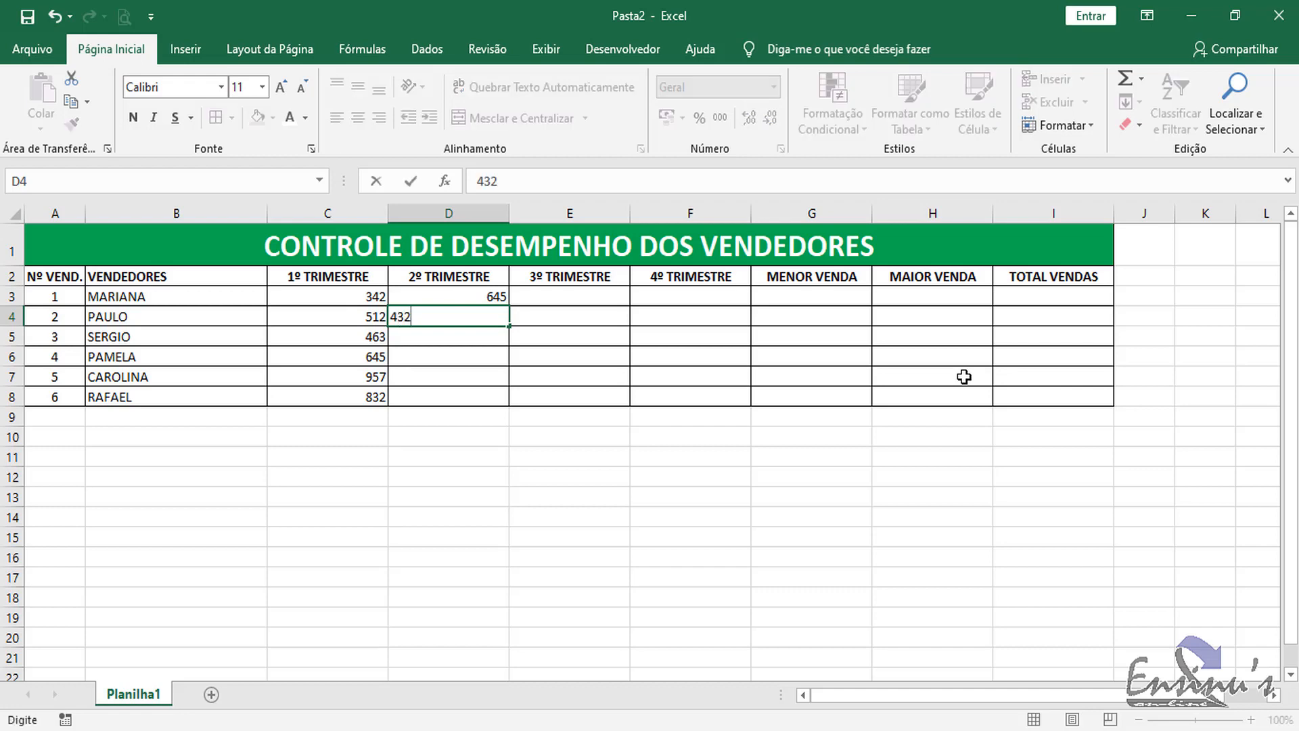
pyautogui.press('Return')
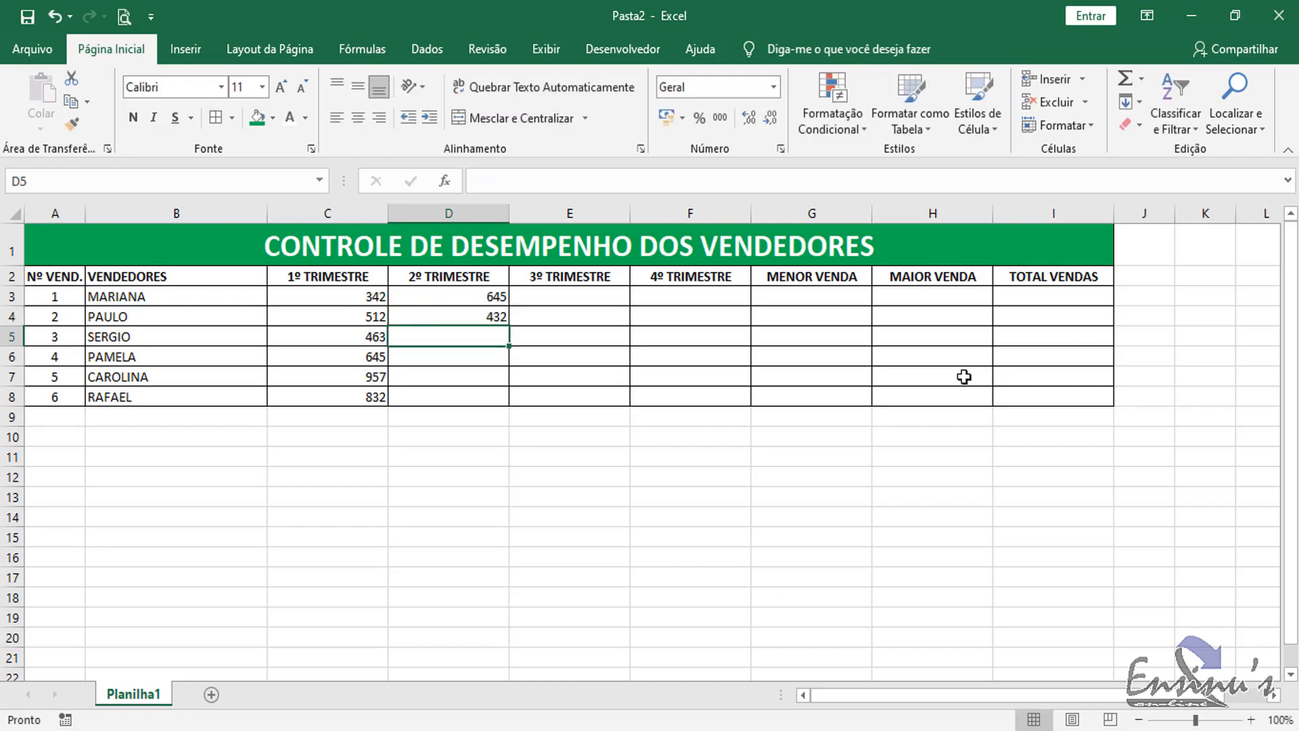
pyautogui.write('846')
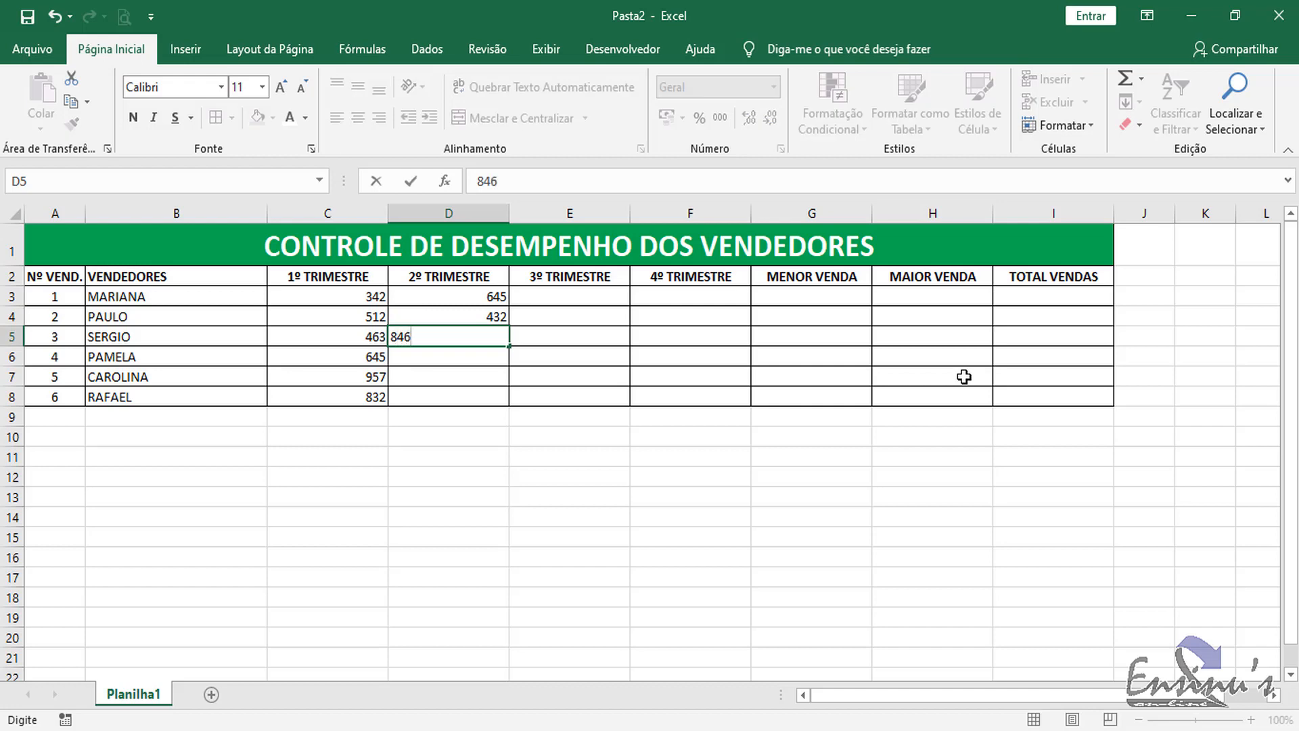
pyautogui.press('Return')
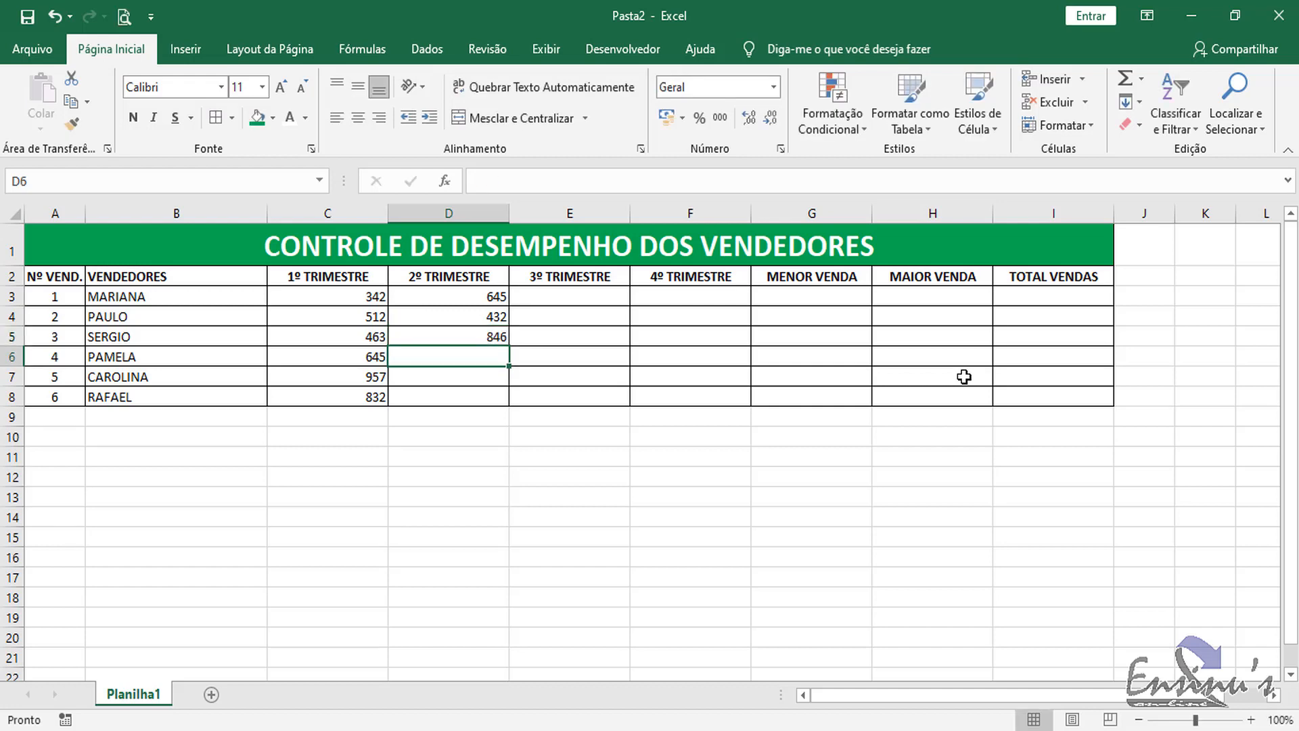
pyautogui.write('476')
pyautogui.press('Return')
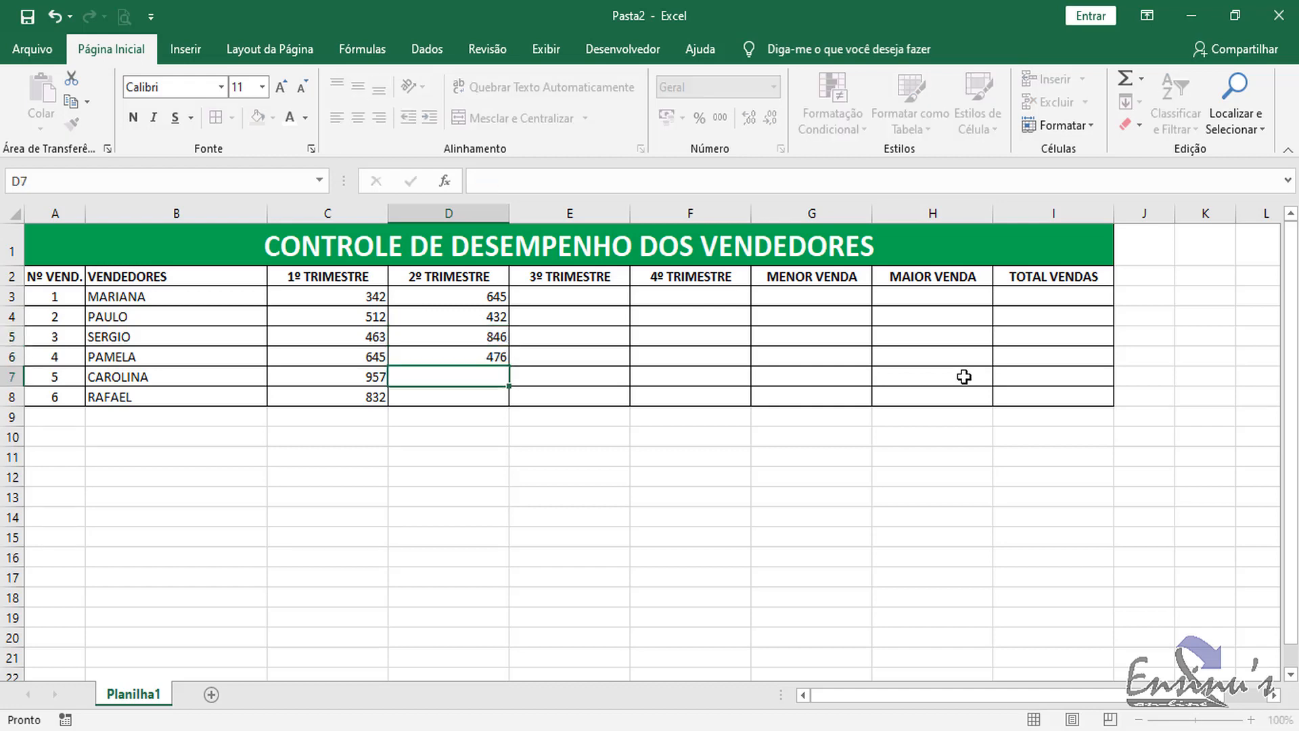
pyautogui.write('989')
pyautogui.press('Return')
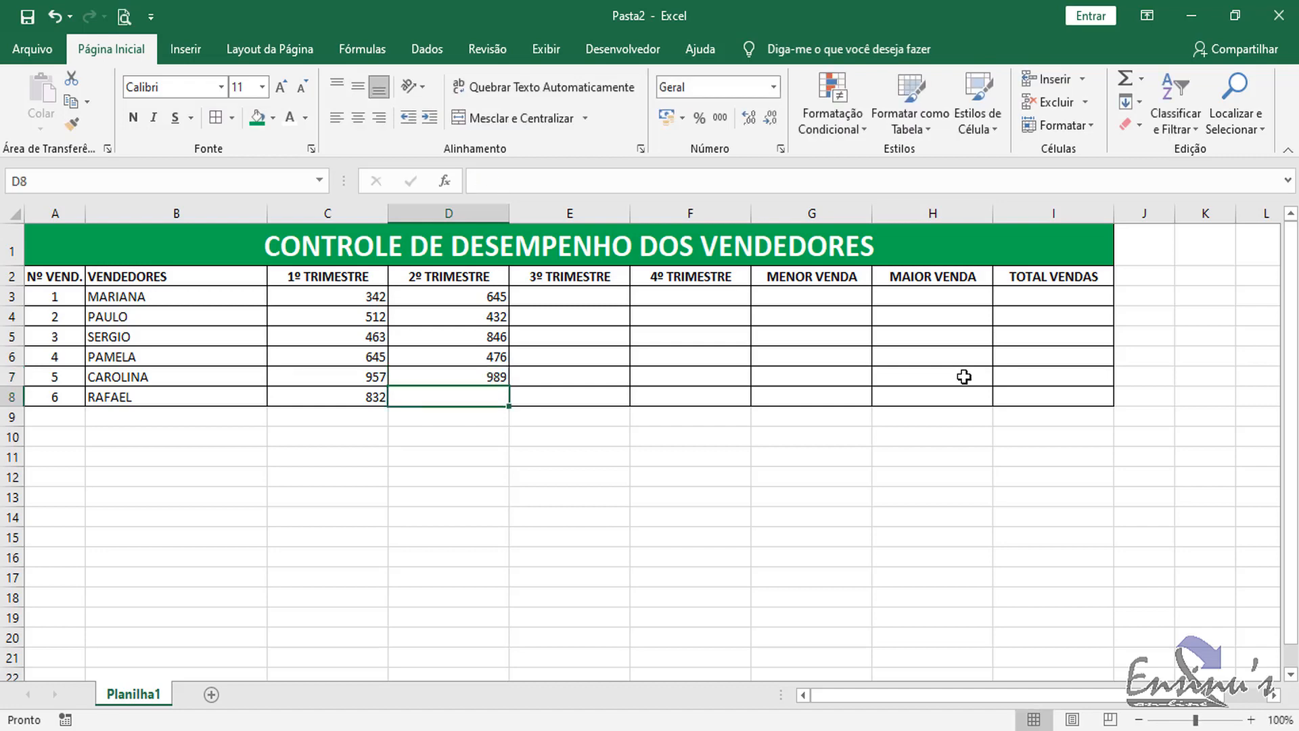
pyautogui.write('565')
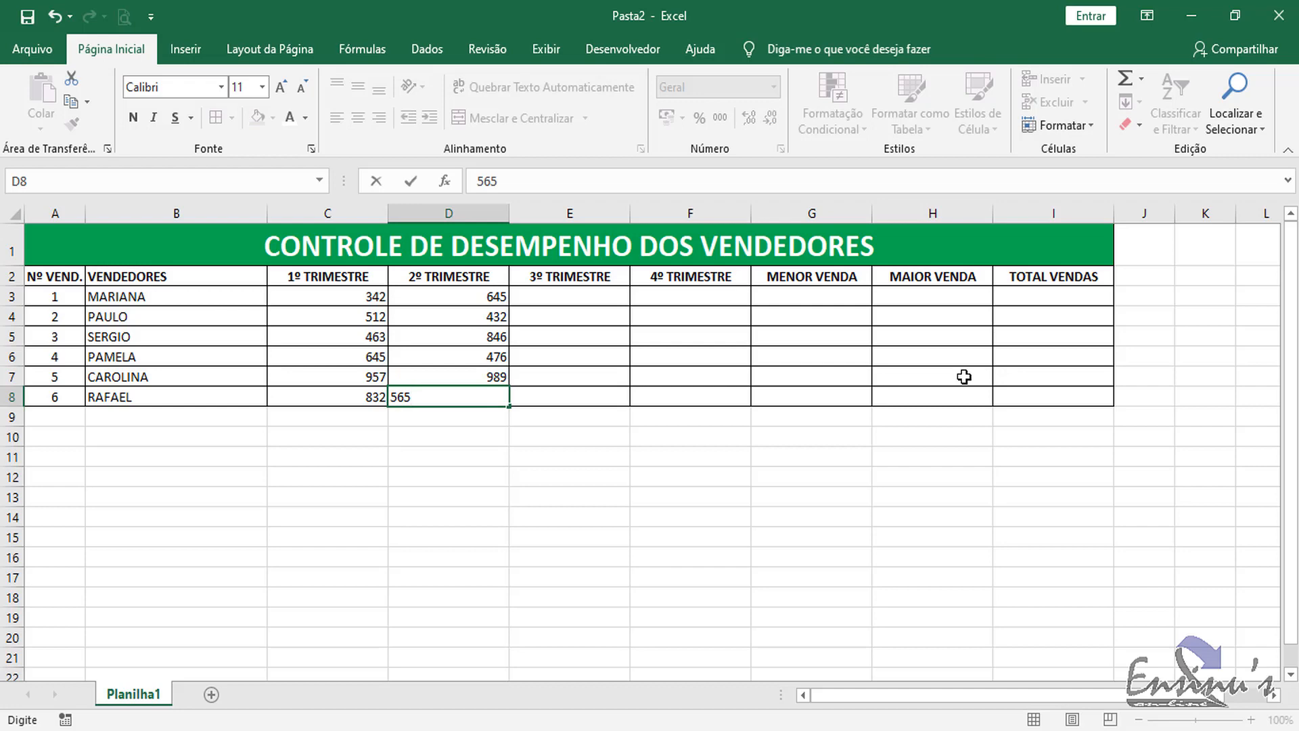
pyautogui.press('Return')
# - Enter the "3º TRIMESTRE" sales 876, 798, 589, 290, 412 and 856 in cells E3 to E8
pyautogui.click(586, 293)
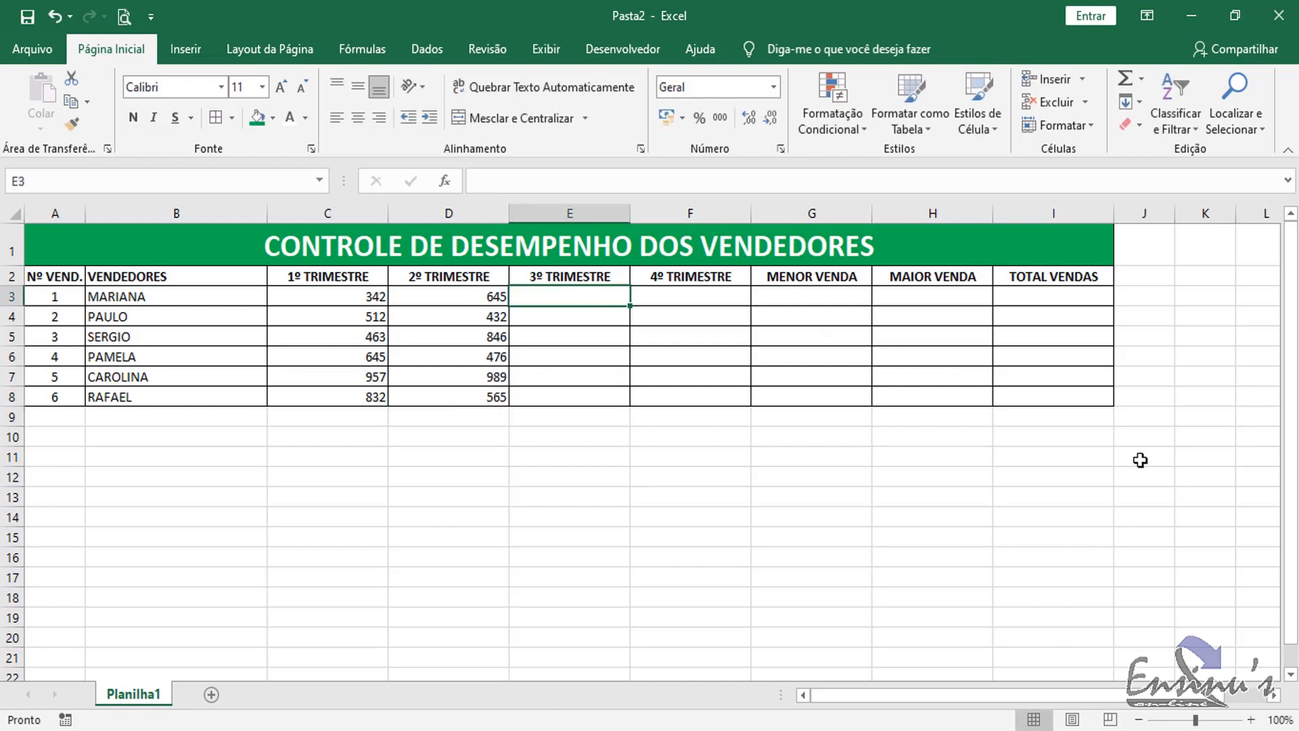
pyautogui.write('876')
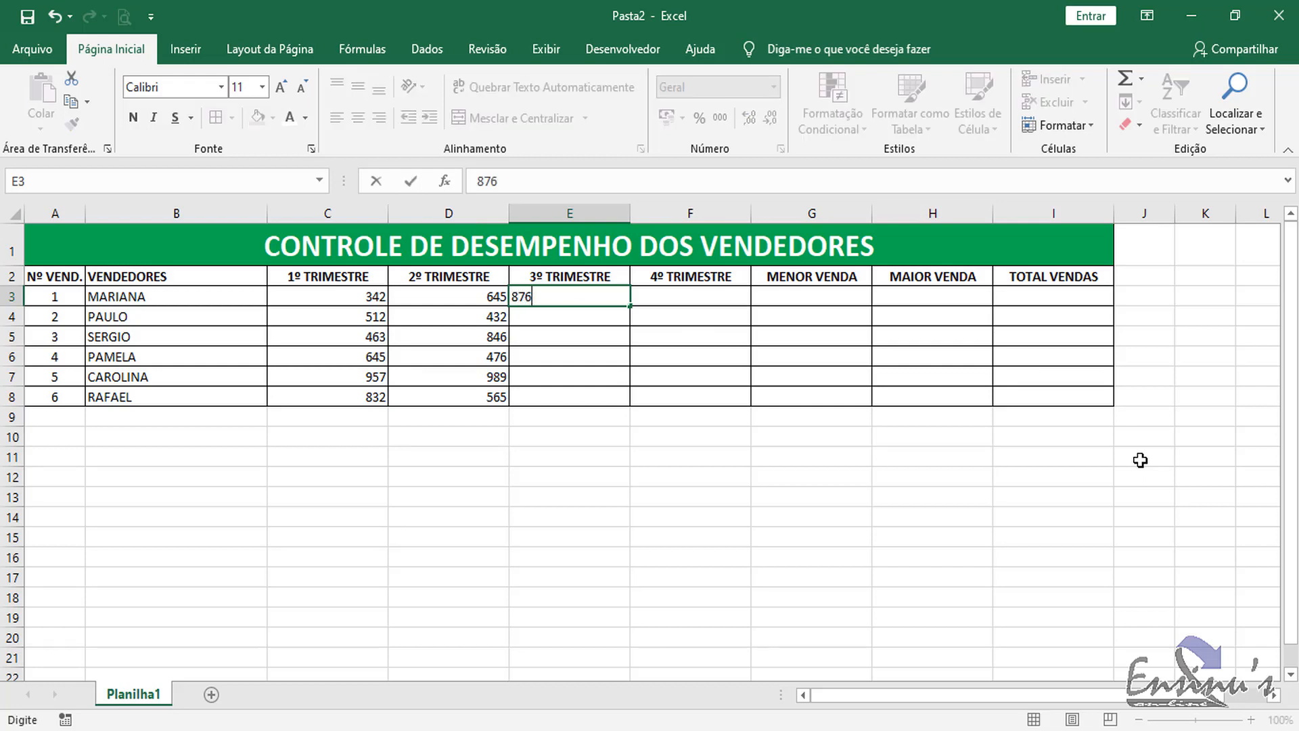
pyautogui.press('Return')
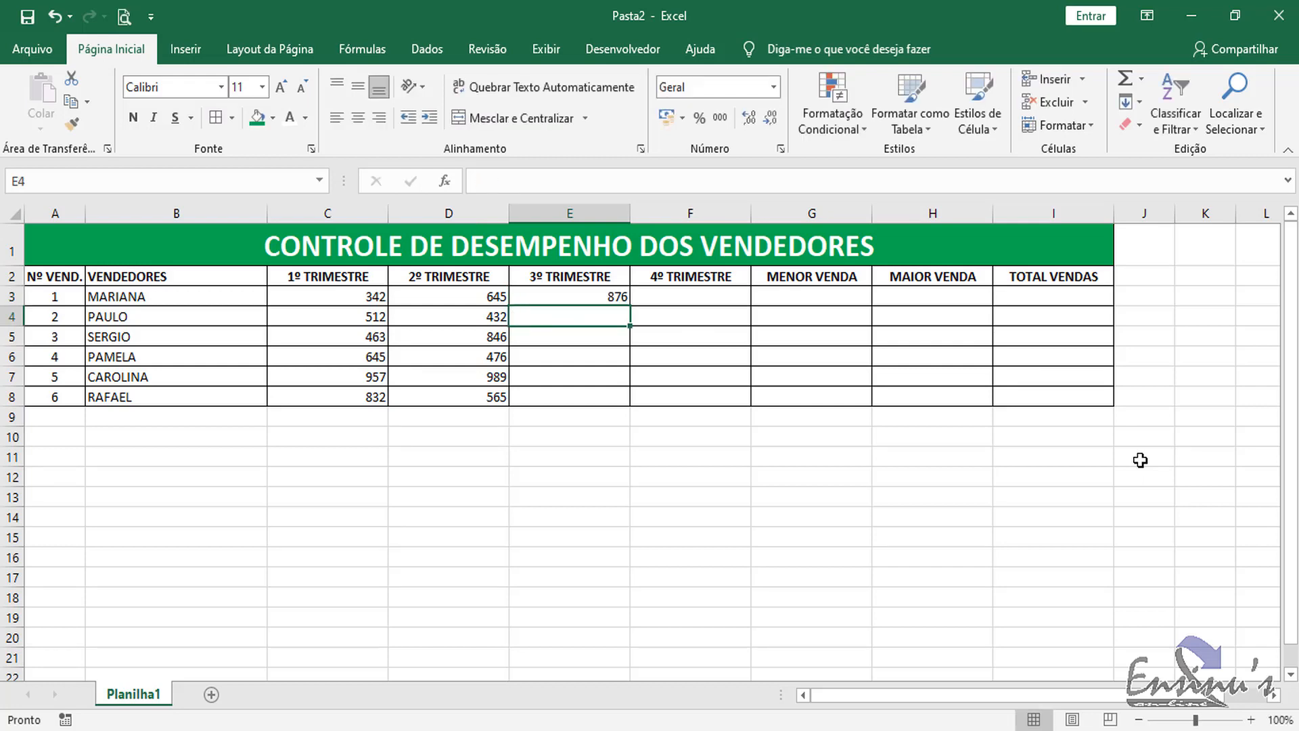
pyautogui.write('798')
pyautogui.press('Return')
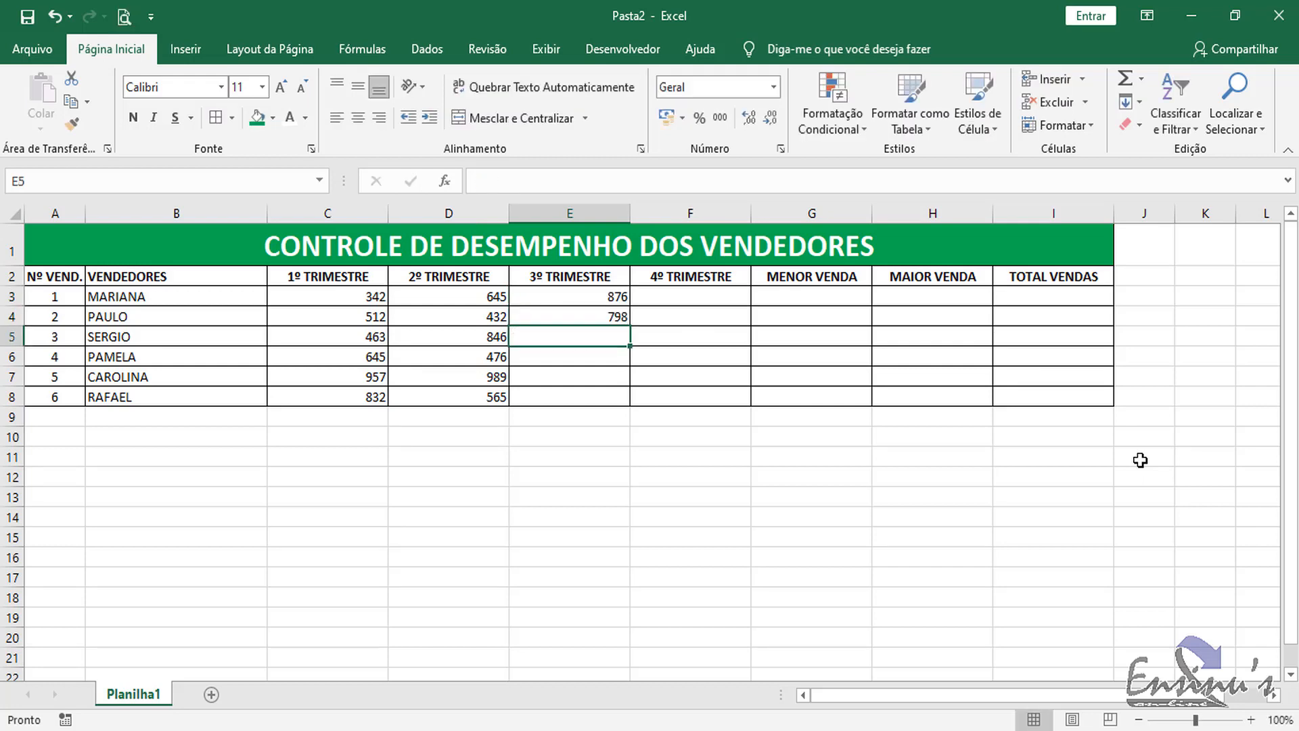
pyautogui.write('589')
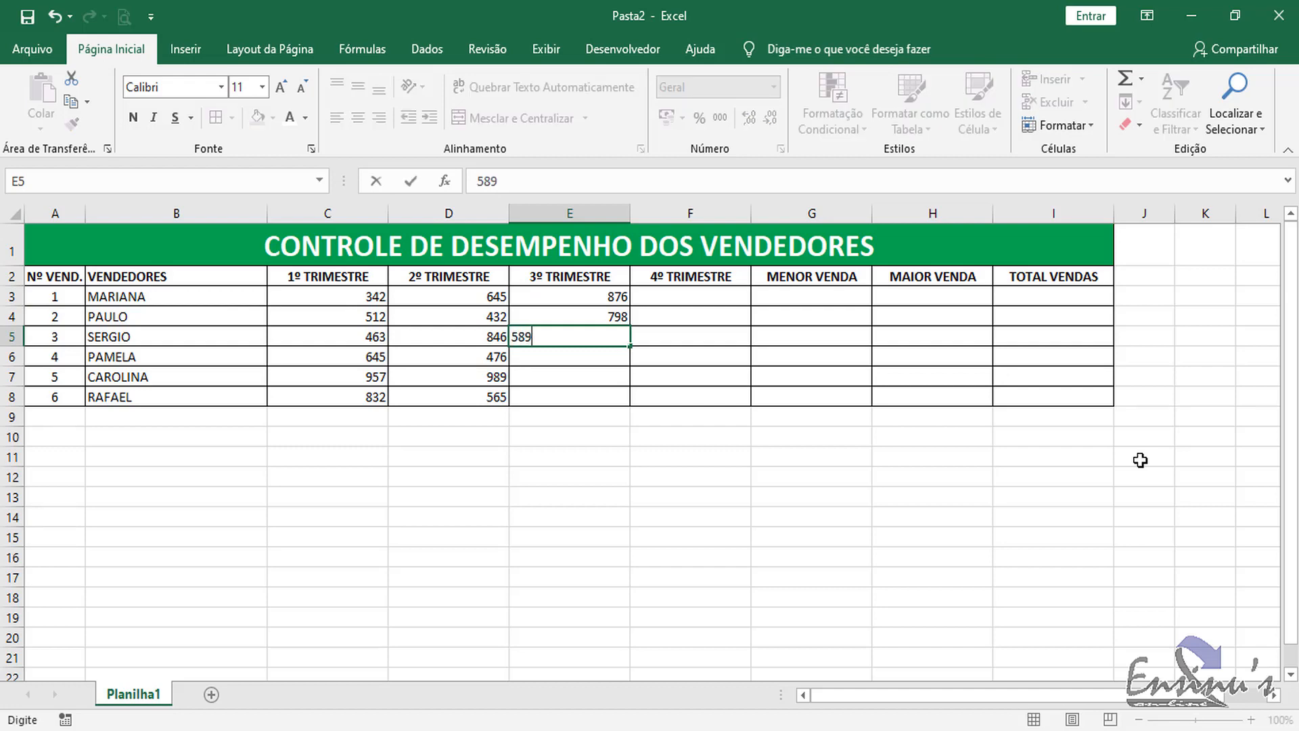
pyautogui.press('Return')
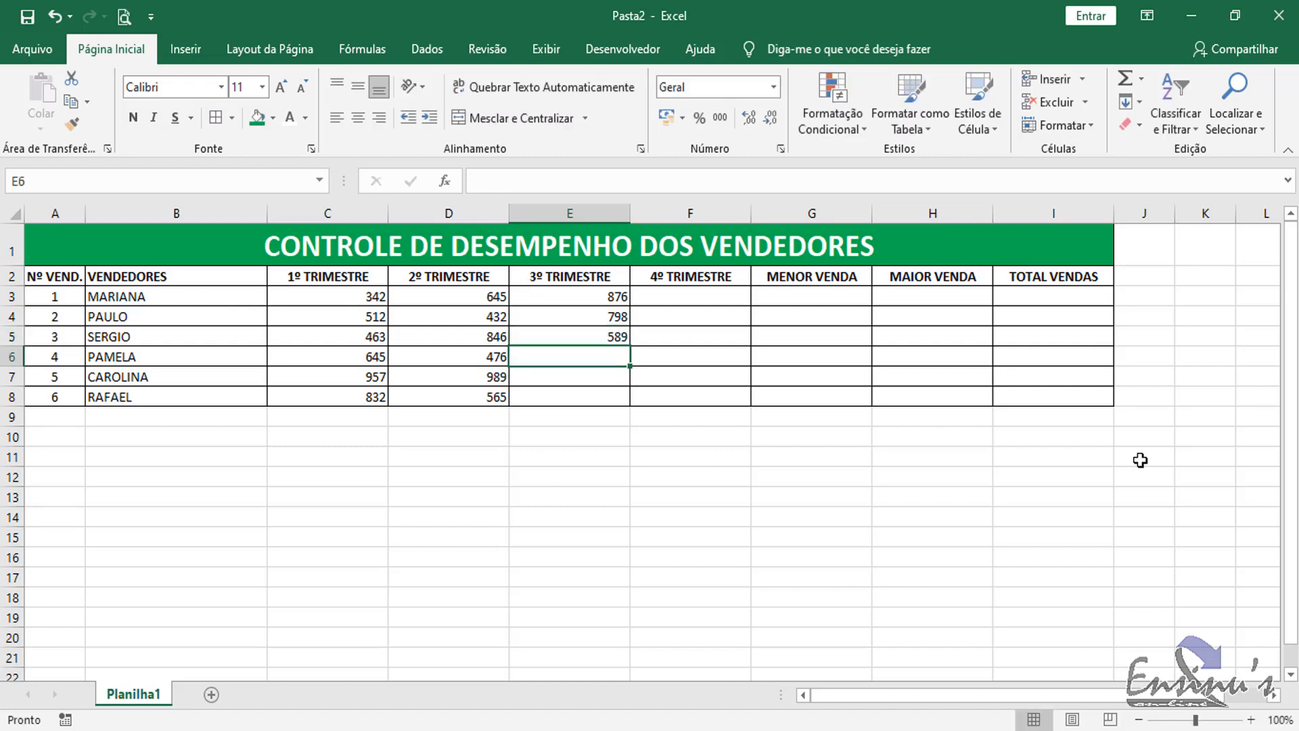
pyautogui.write('290')
pyautogui.press('Return')
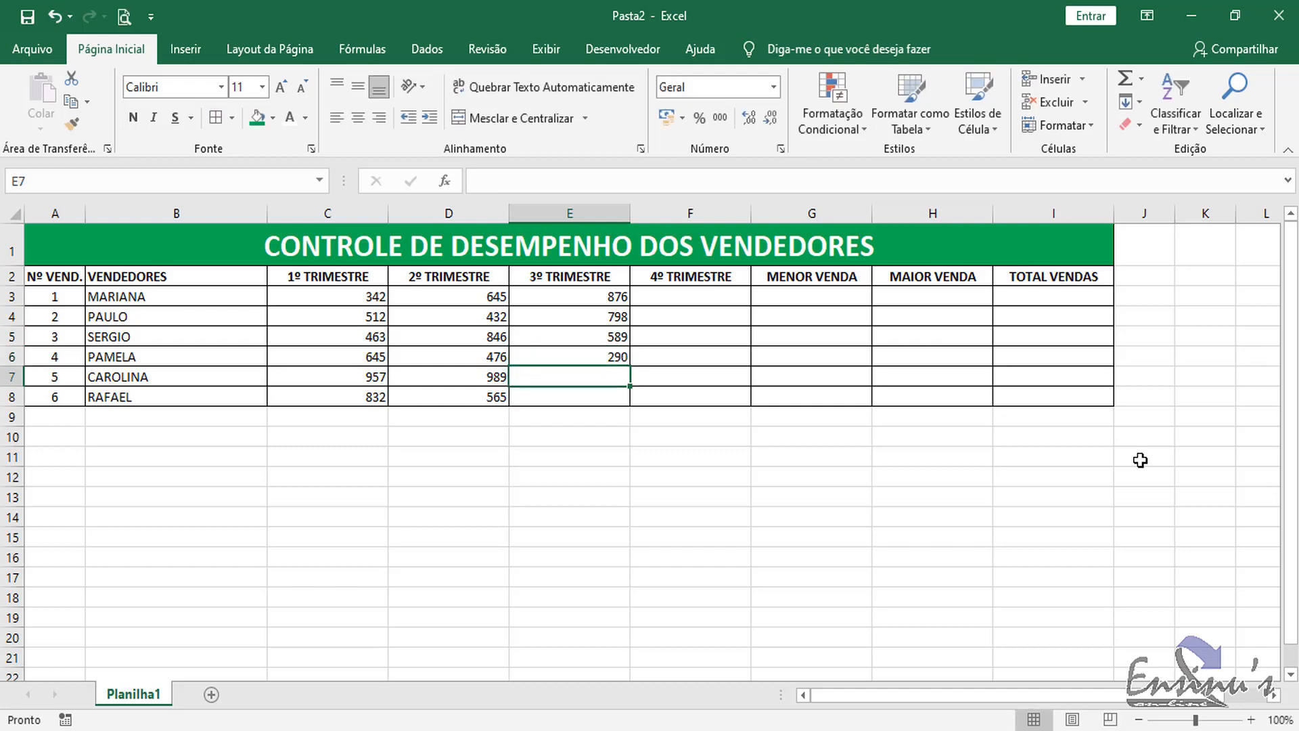
pyautogui.write('412')
pyautogui.press('Return')
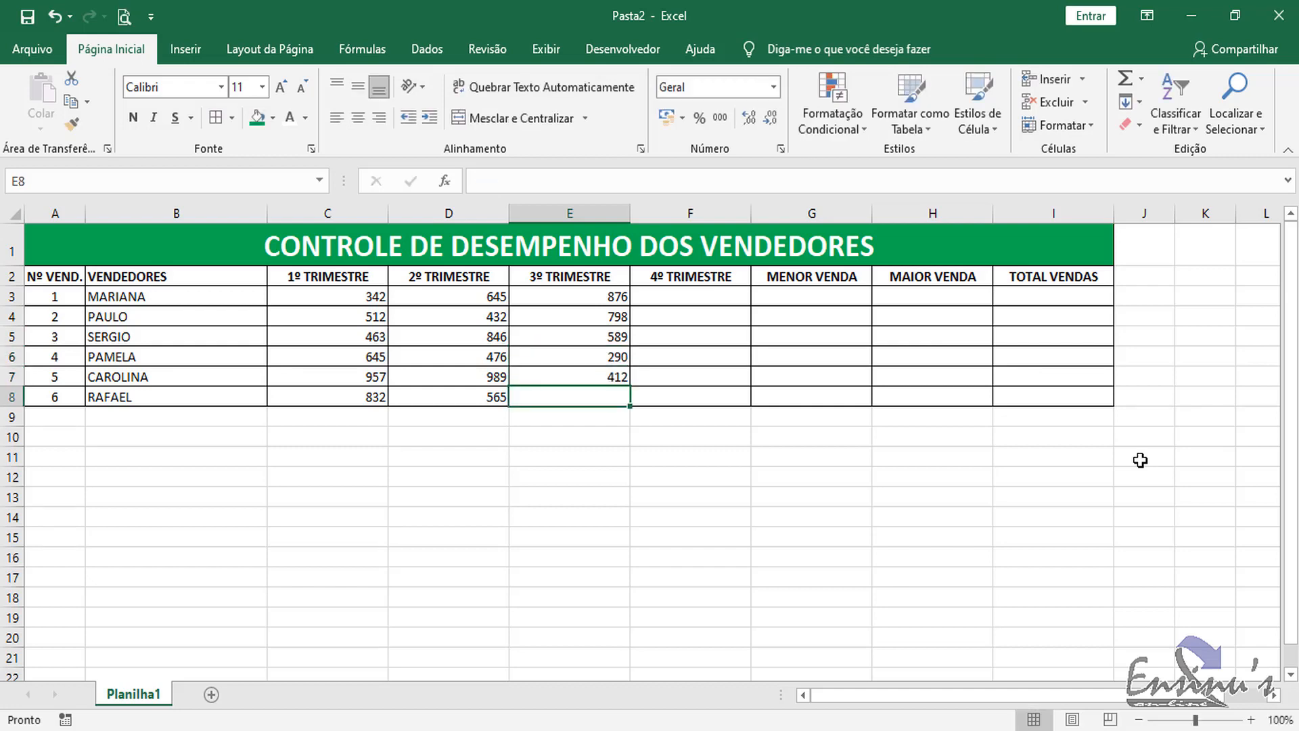
pyautogui.write('856')
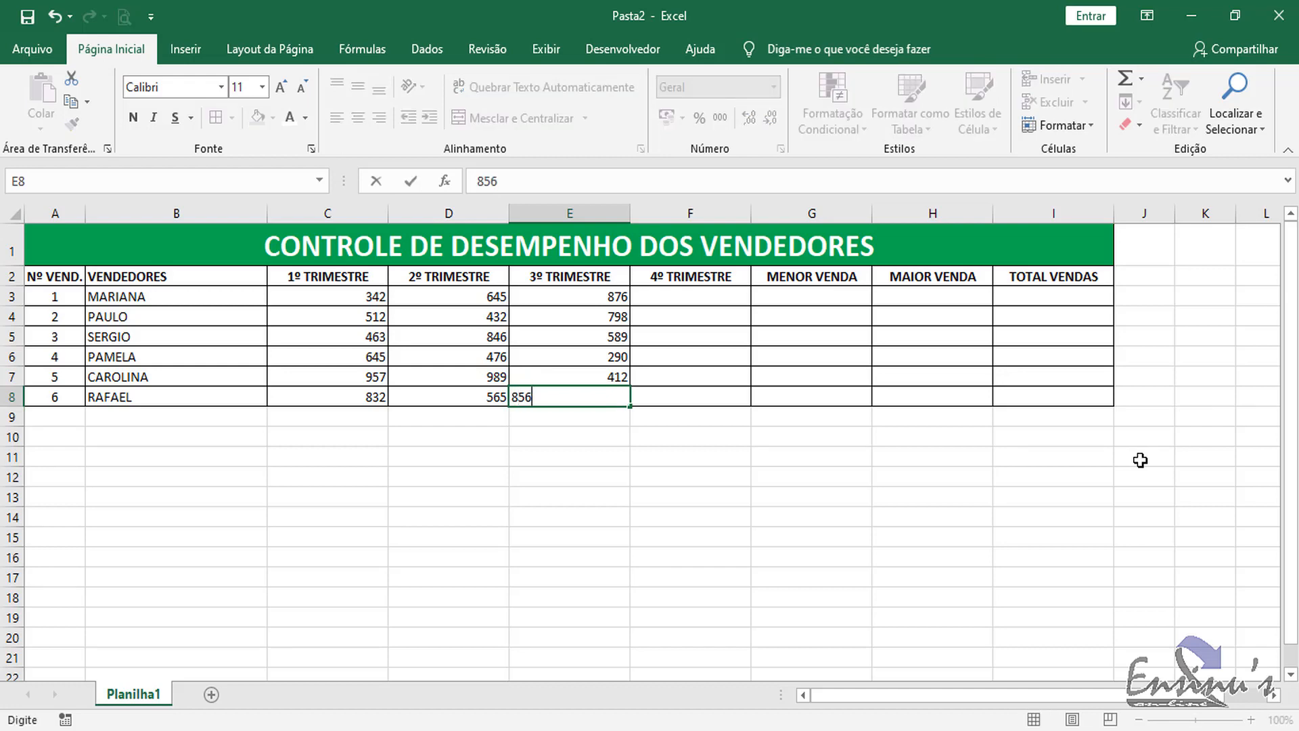
pyautogui.press('Return')
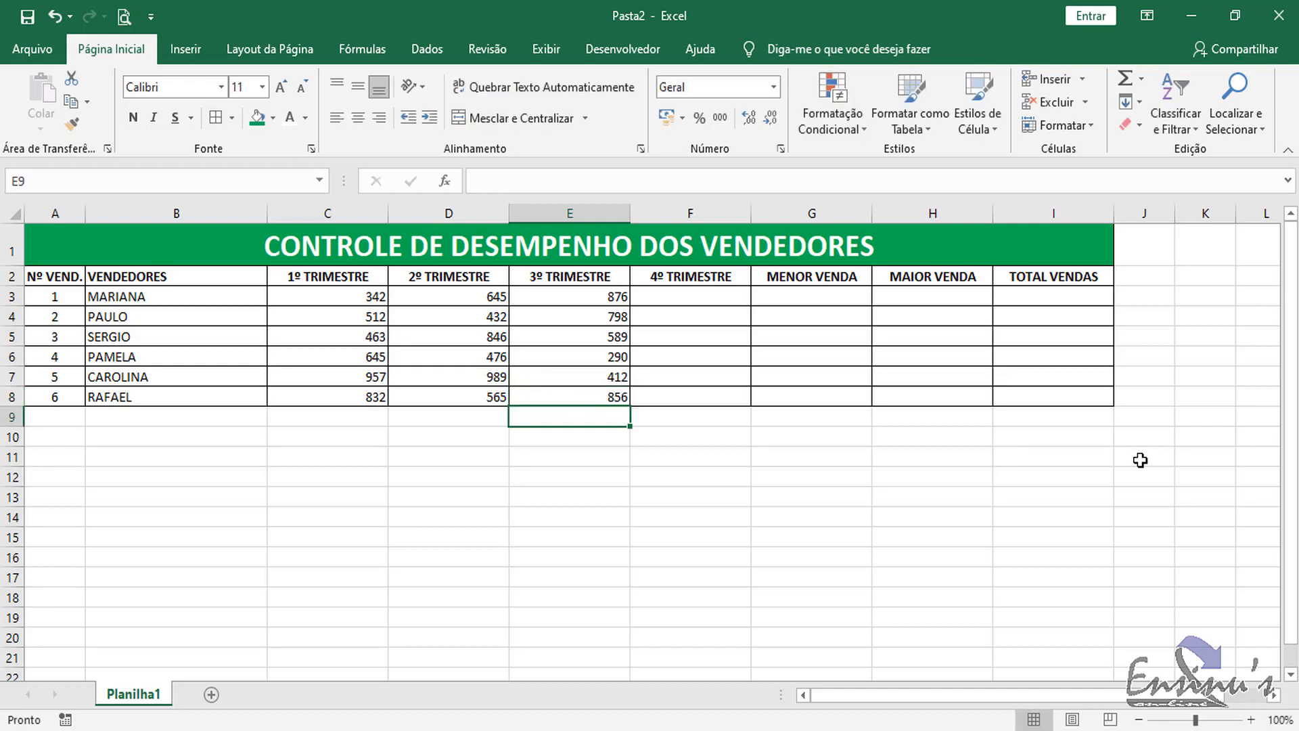
# - Enter the "4º TRIMESTRE" sales 485, 730, 596, 730, 573 and 579 in cells F3 to F8
pyautogui.click(688, 292)
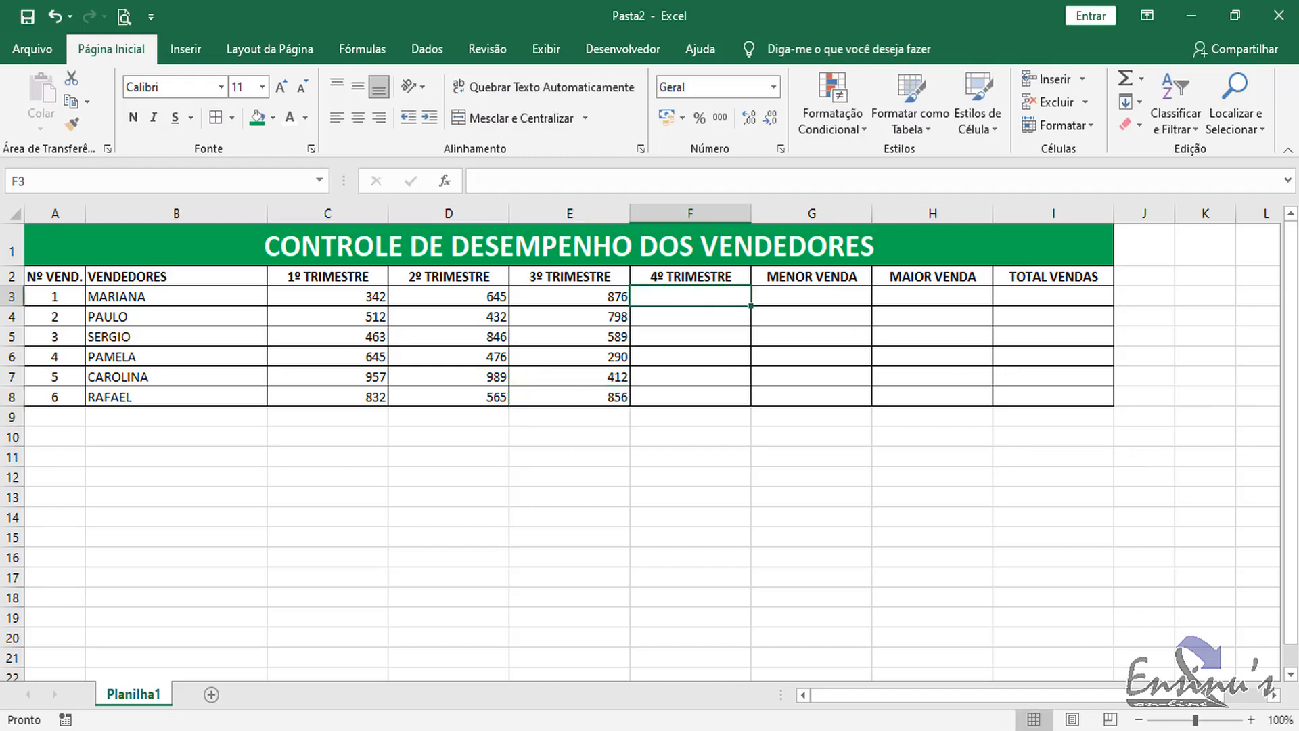
pyautogui.write('485')
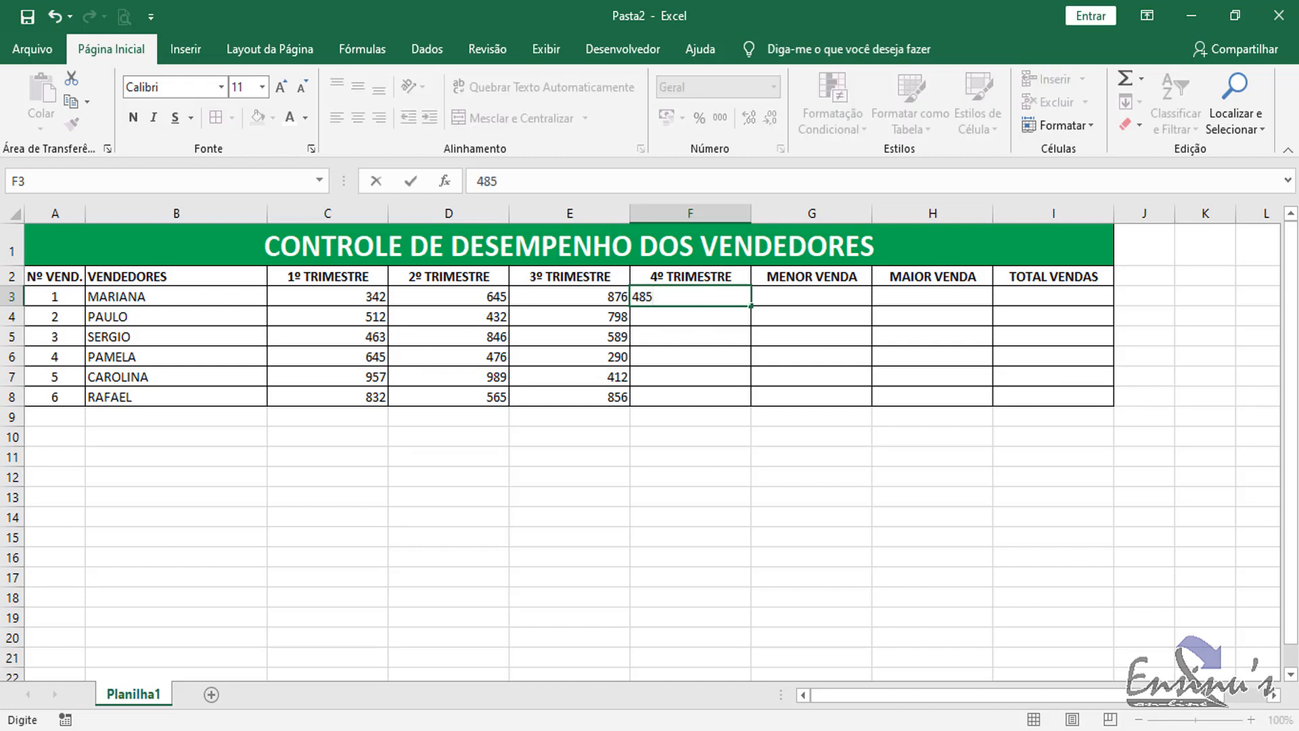
pyautogui.press('Return')
pyautogui.write('730')
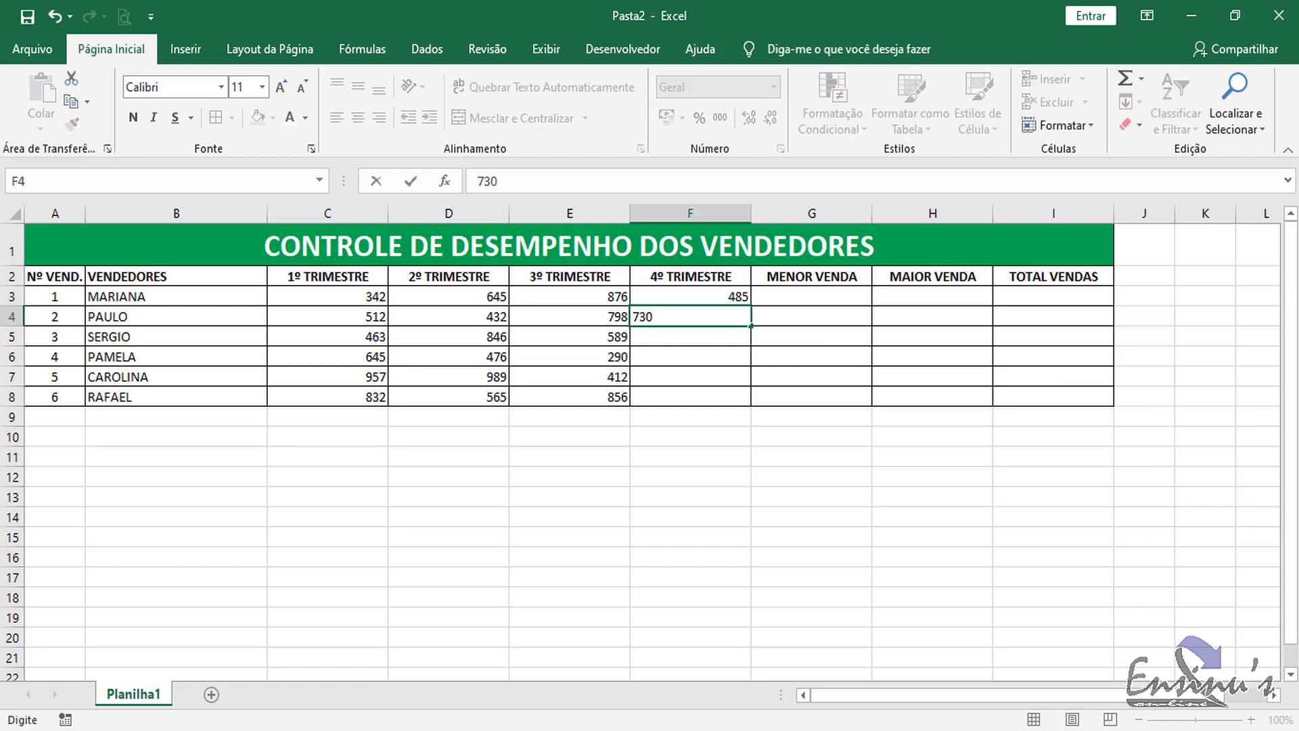
pyautogui.press('Return')
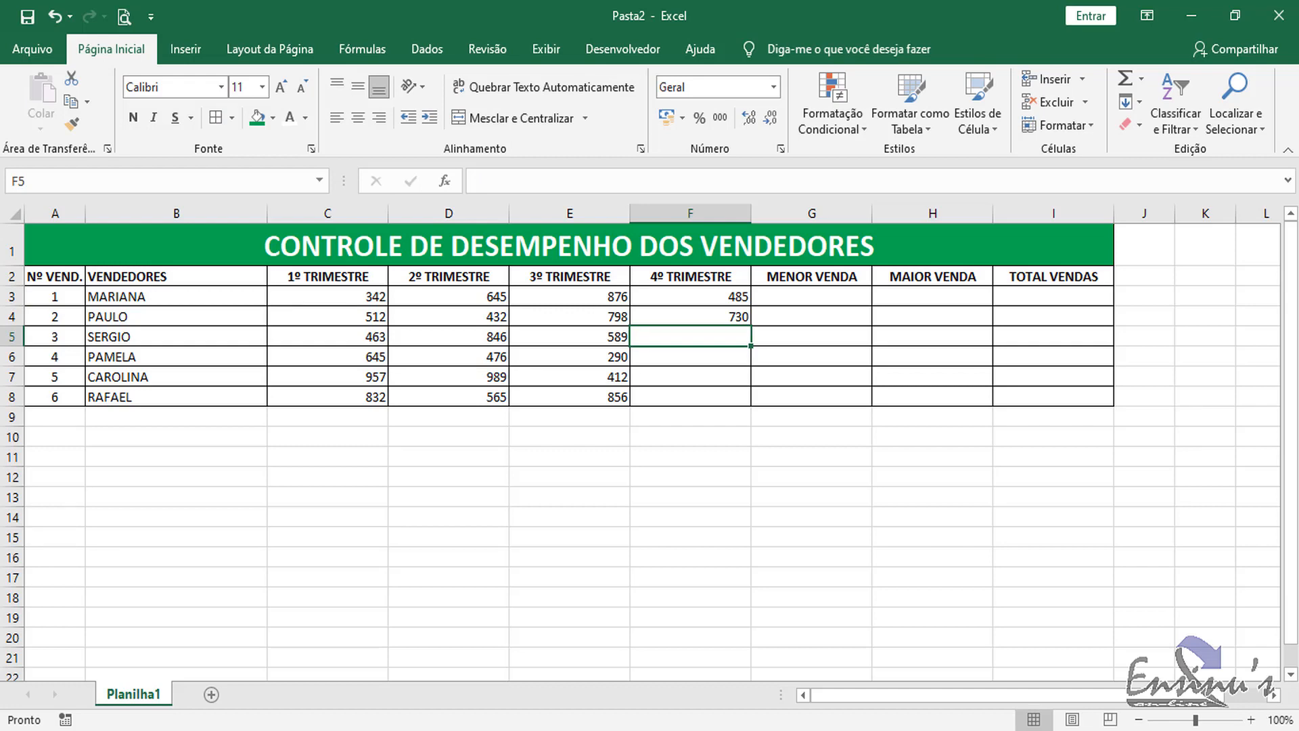
pyautogui.write('596')
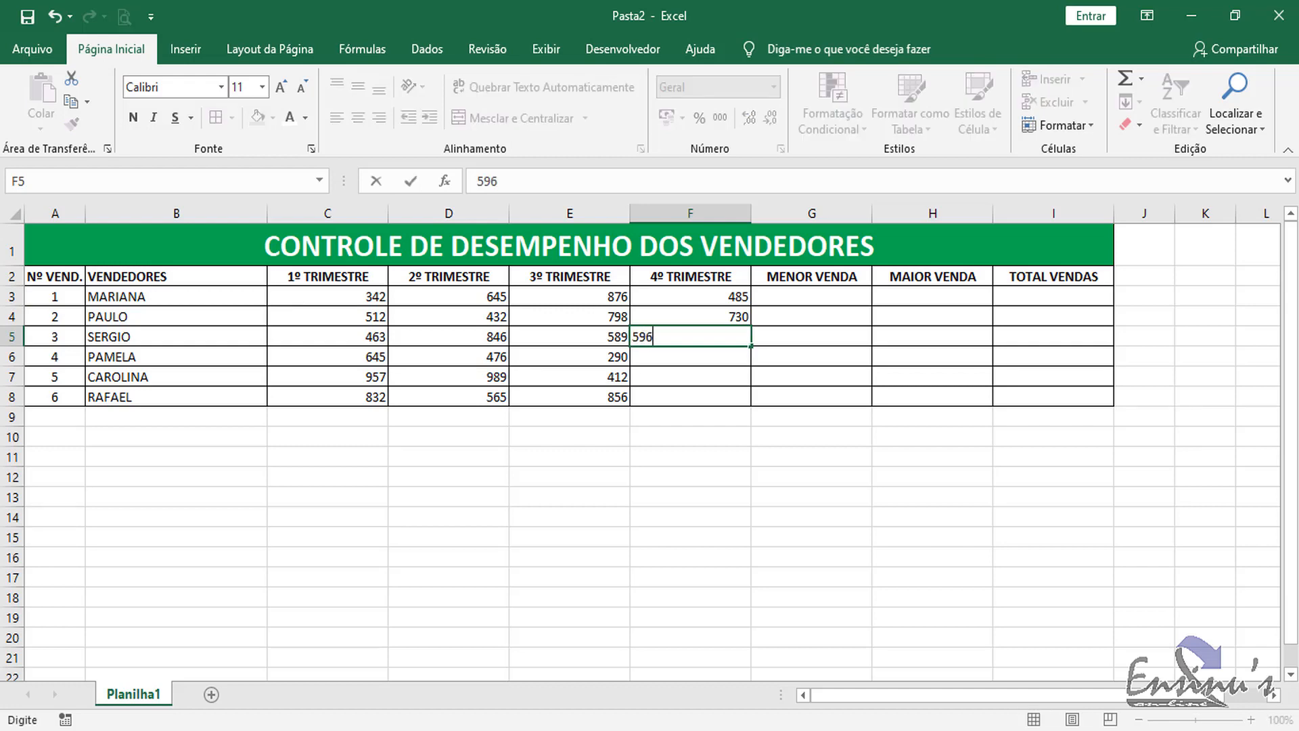
pyautogui.press('Return')
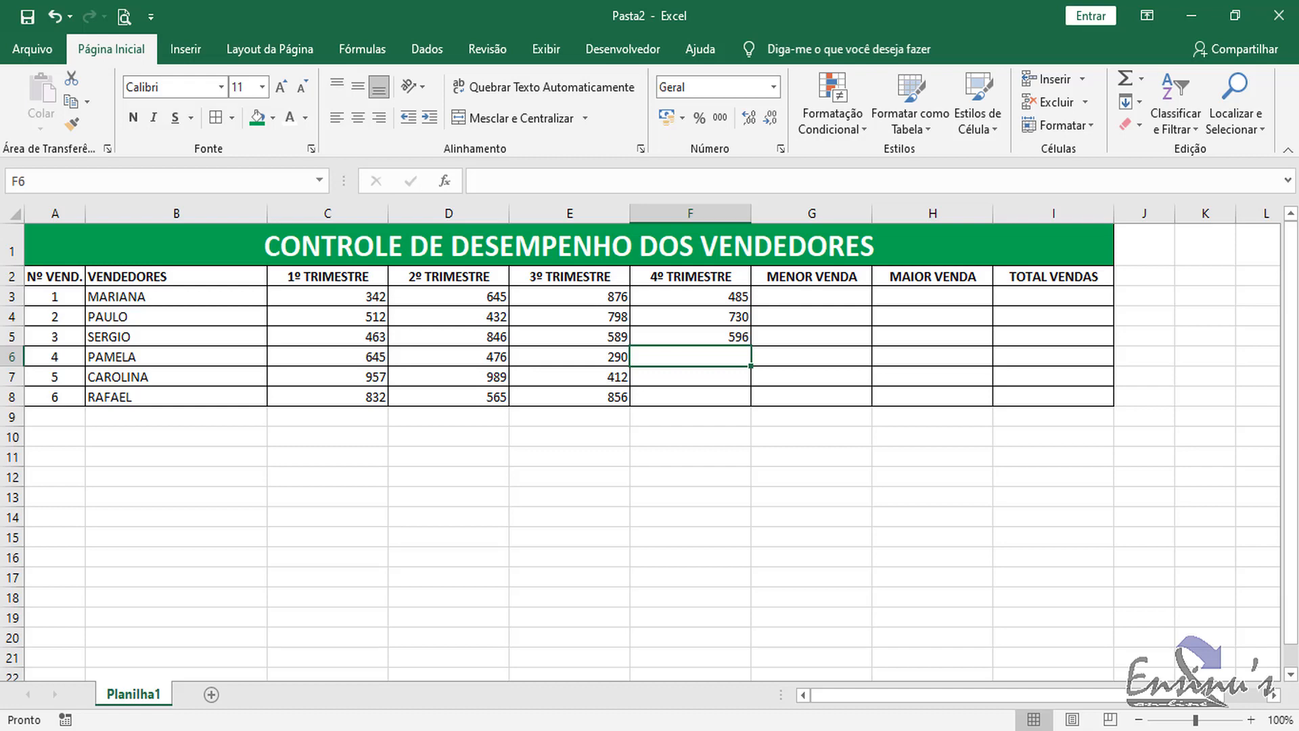
pyautogui.write('730')
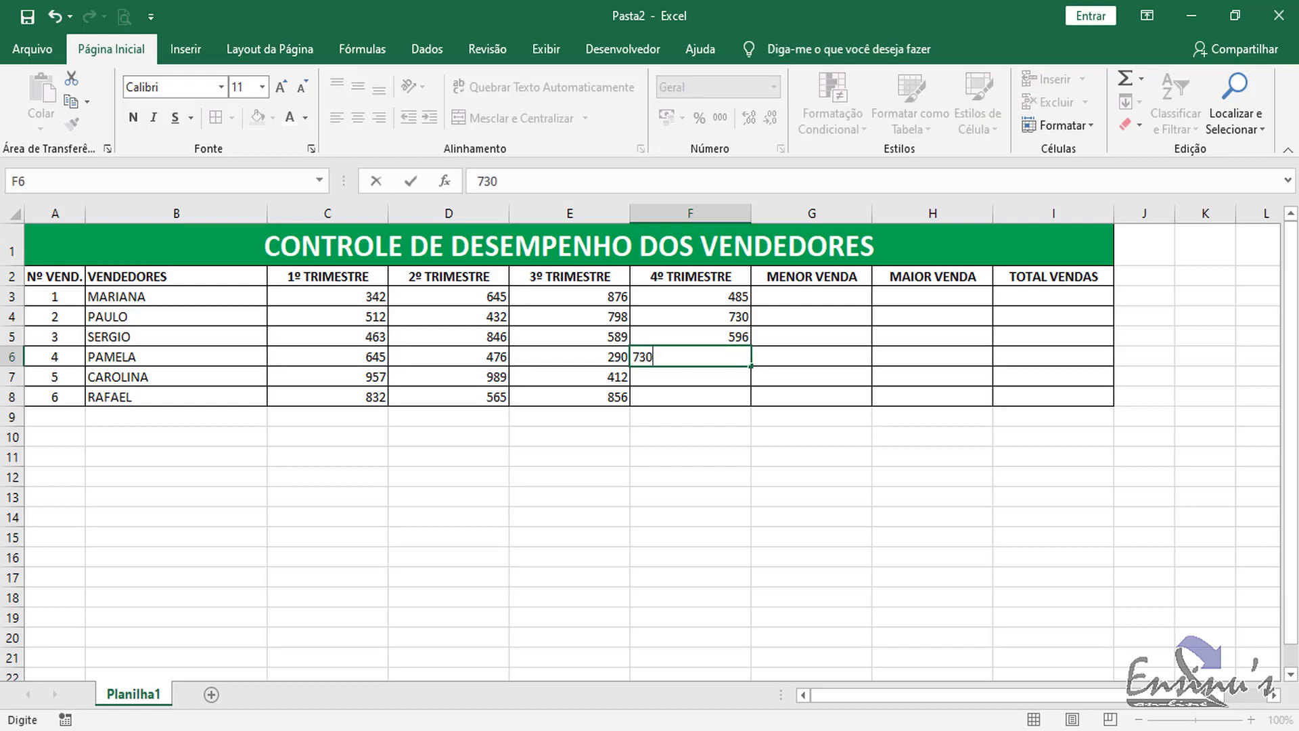
pyautogui.press('Return')
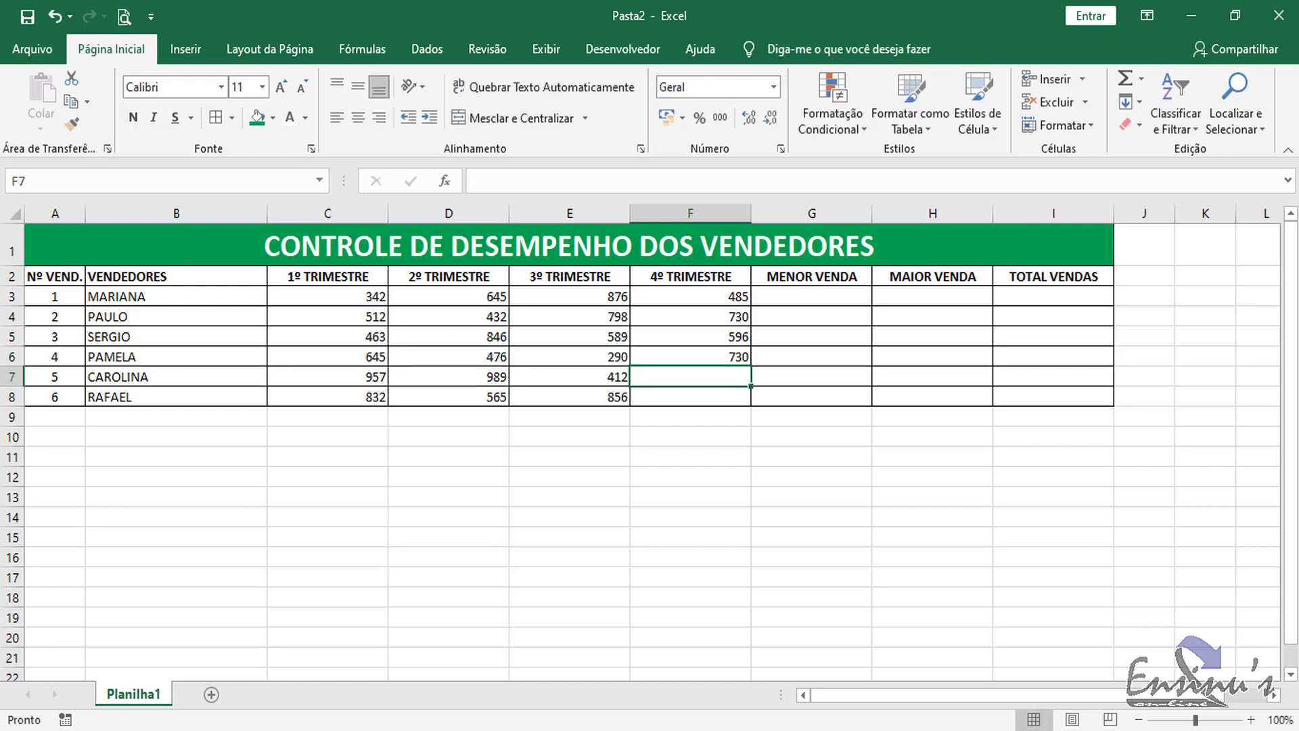
pyautogui.write('573')
pyautogui.press('Return')
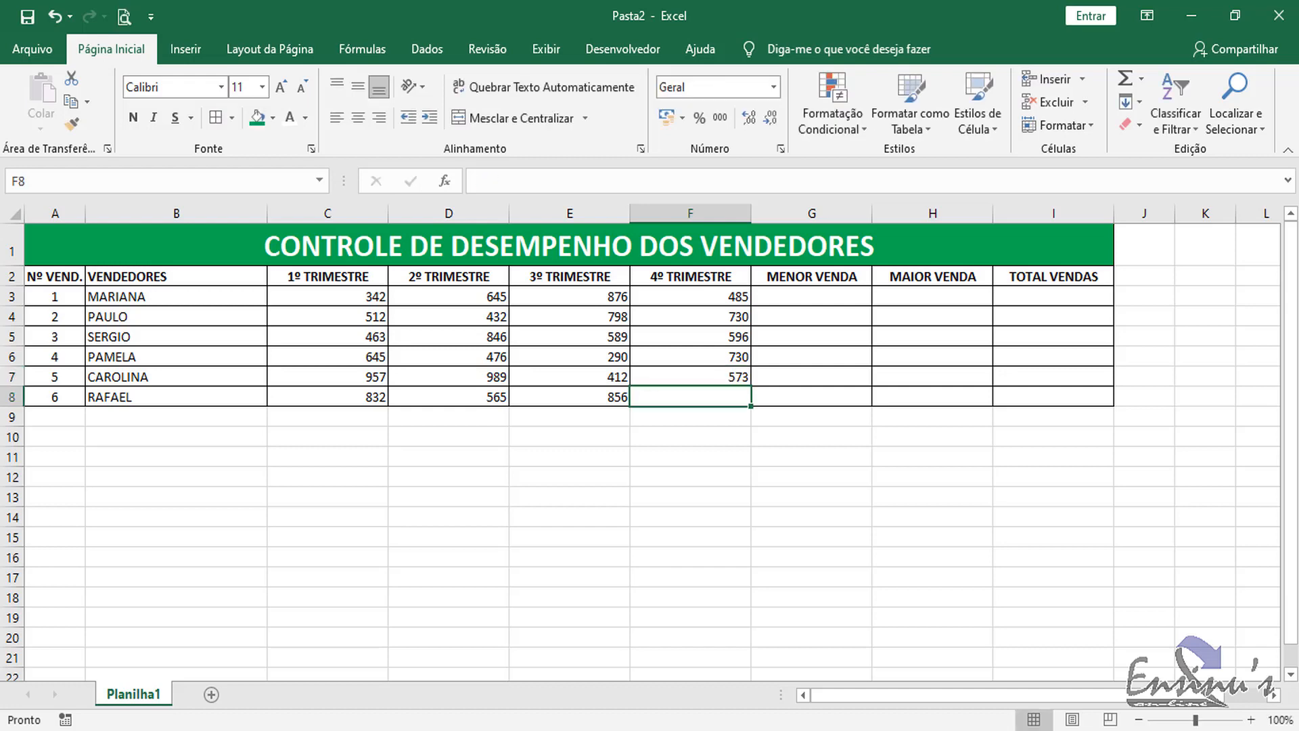
pyautogui.write('579')
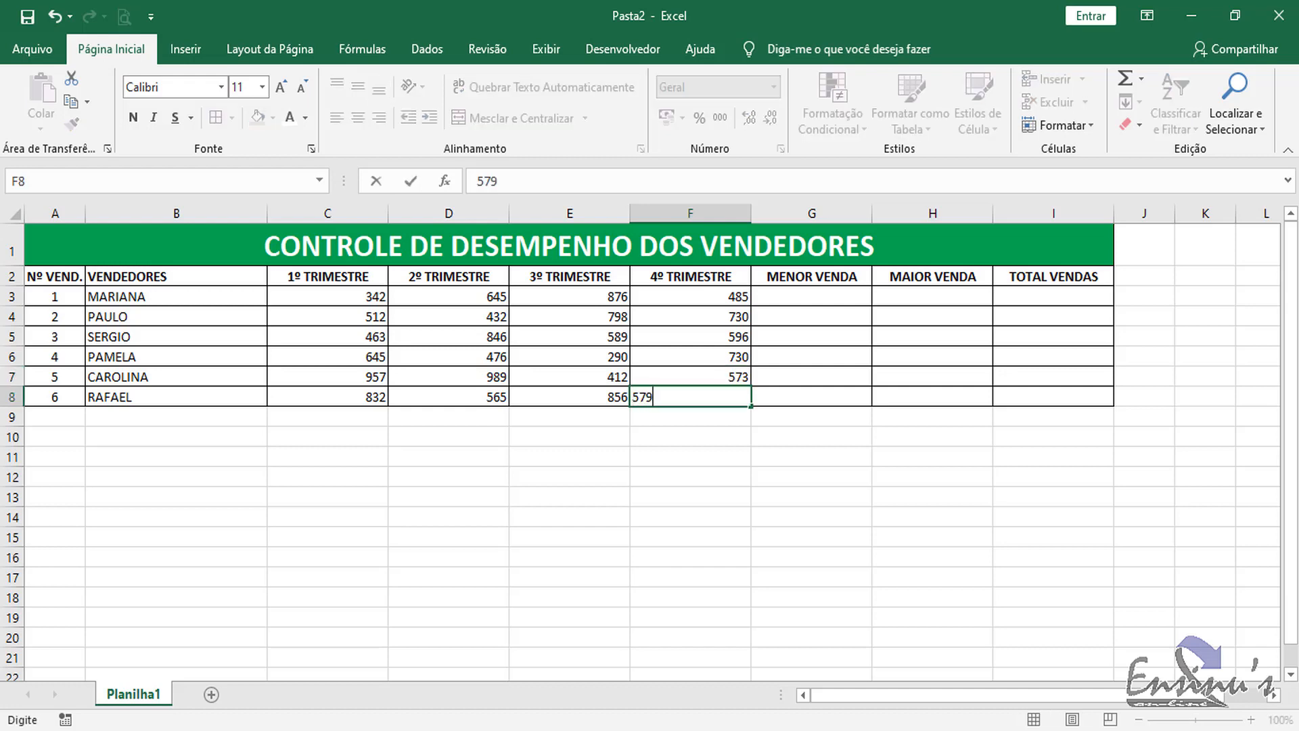
pyautogui.press('Return')
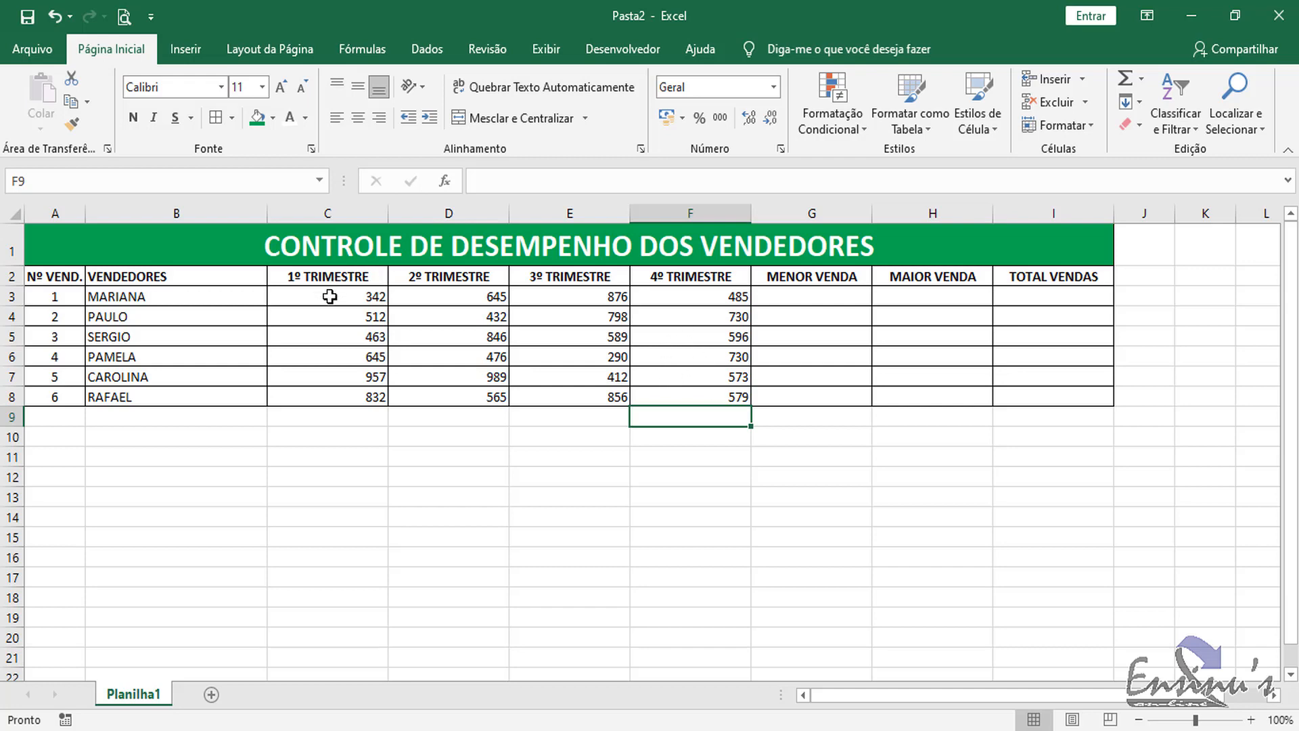
# - Center the contents of cells C3 to I8, covering the quarterly sales and the three result columns
pyautogui.moveTo(330, 297); pyautogui.dragTo(700, 393)
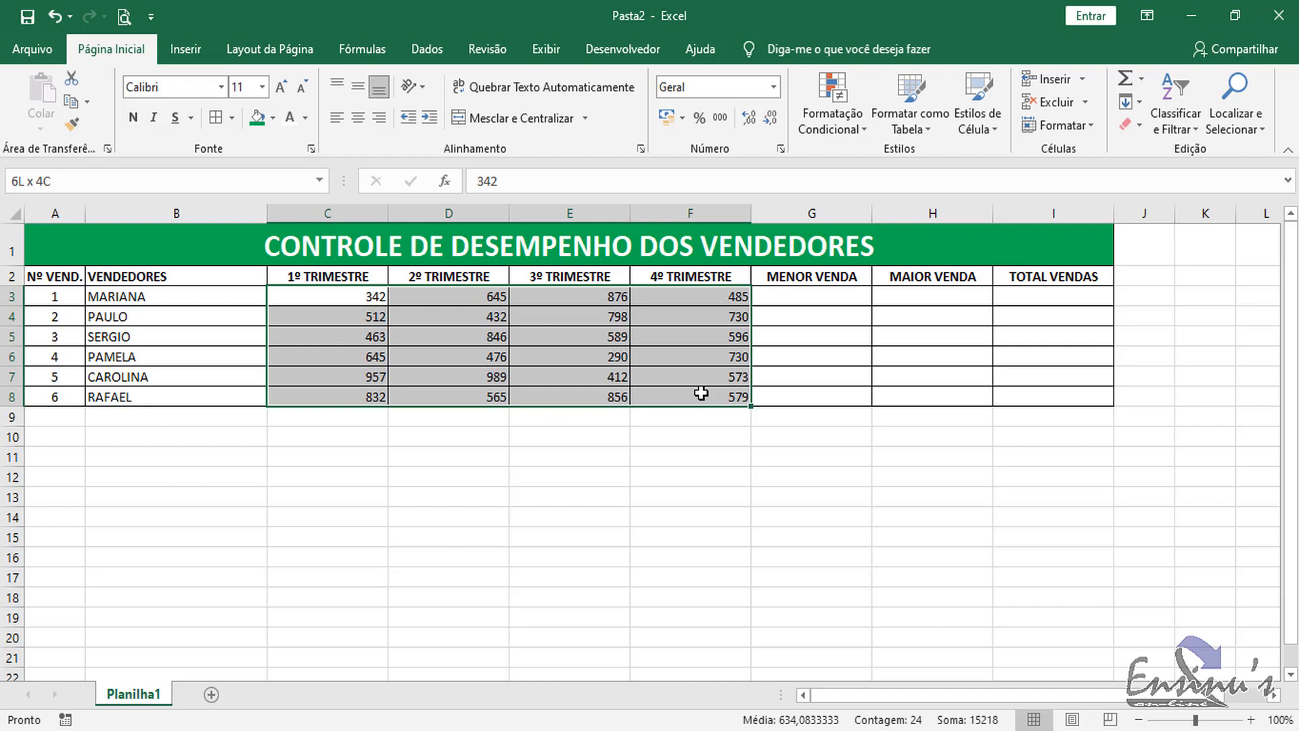
pyautogui.moveTo(701, 392); pyautogui.dragTo(1018, 390)
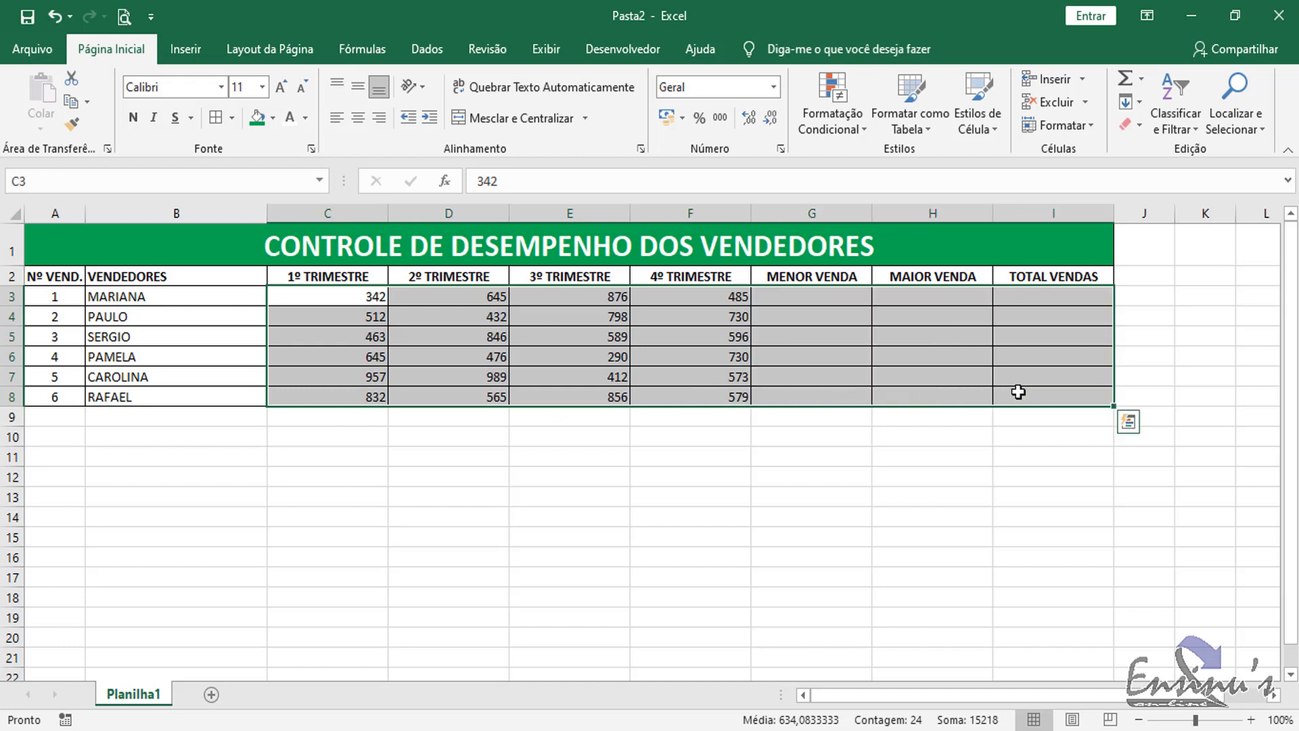
pyautogui.click(361, 117)
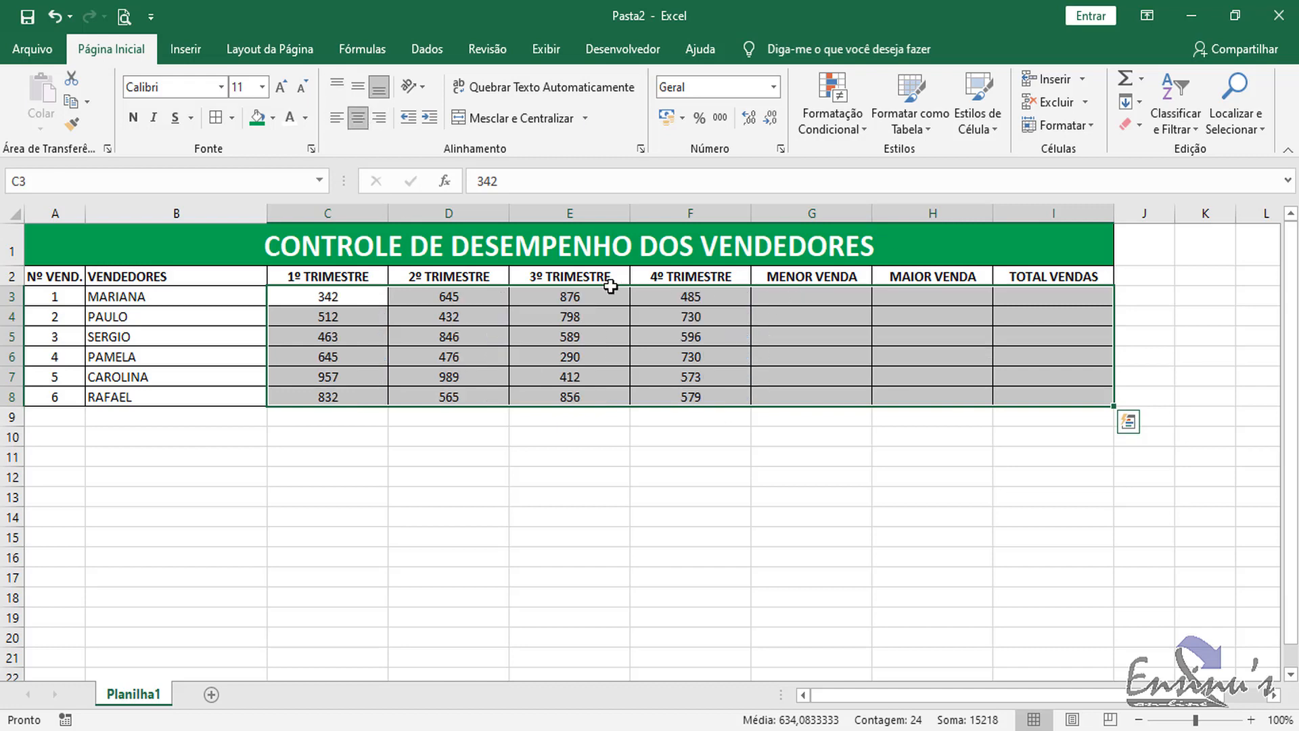
# - Enter the formula =MÍNIMO(C3:F3) in cell G3 to calculate the first salesperson's "MENOR VENDA"
pyautogui.click(797, 297)
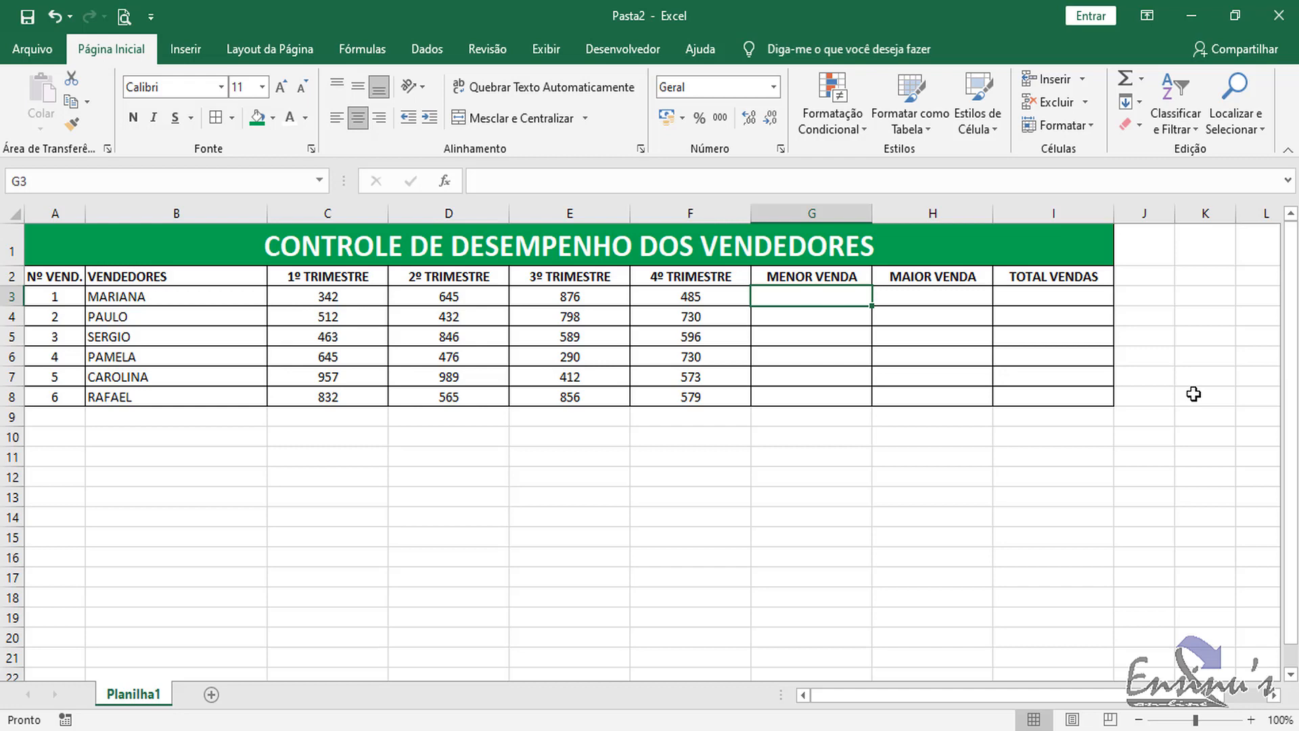
pyautogui.write('=')
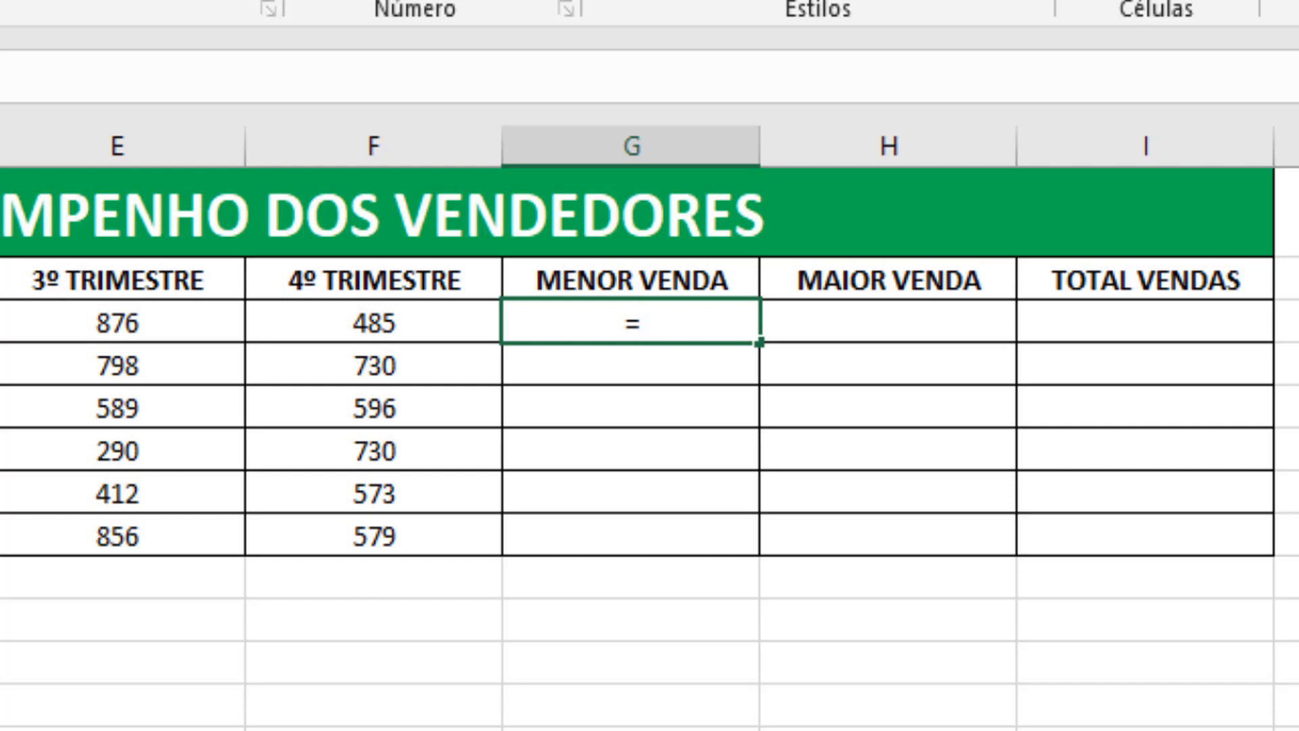
pyautogui.write('M')
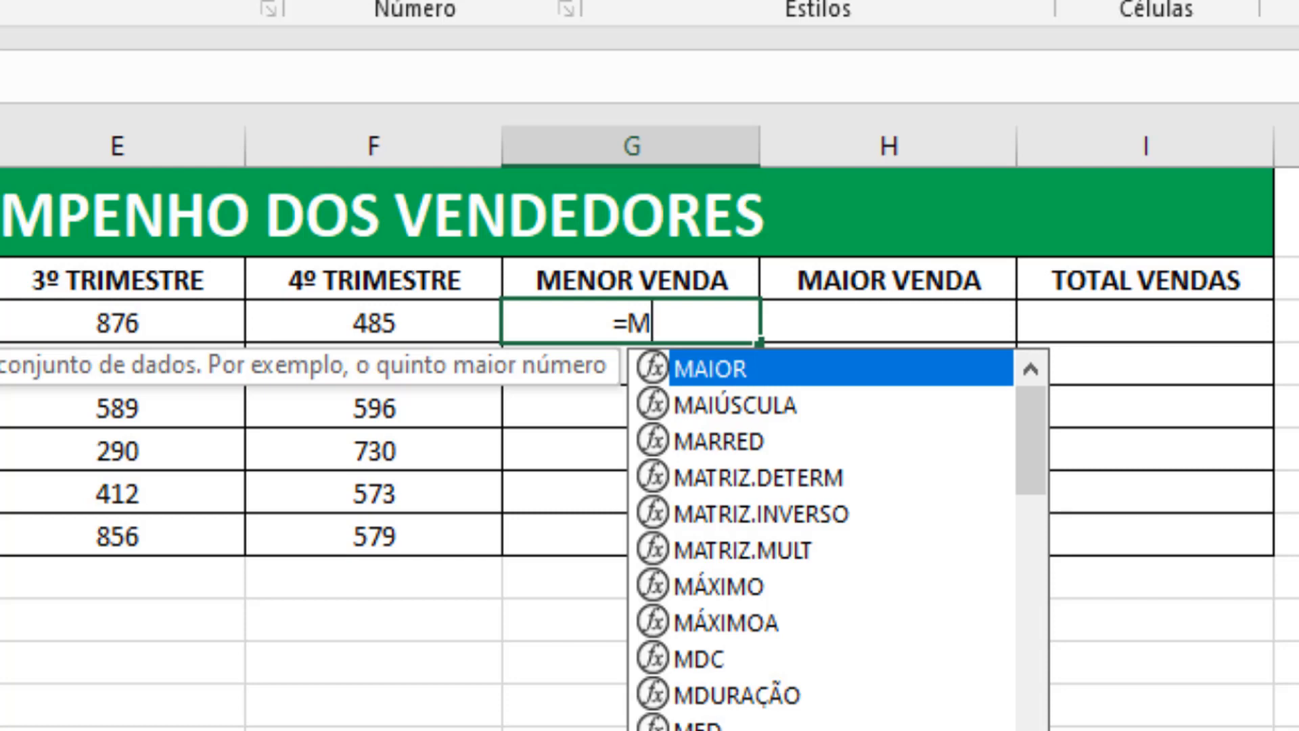
pyautogui.write('Í')
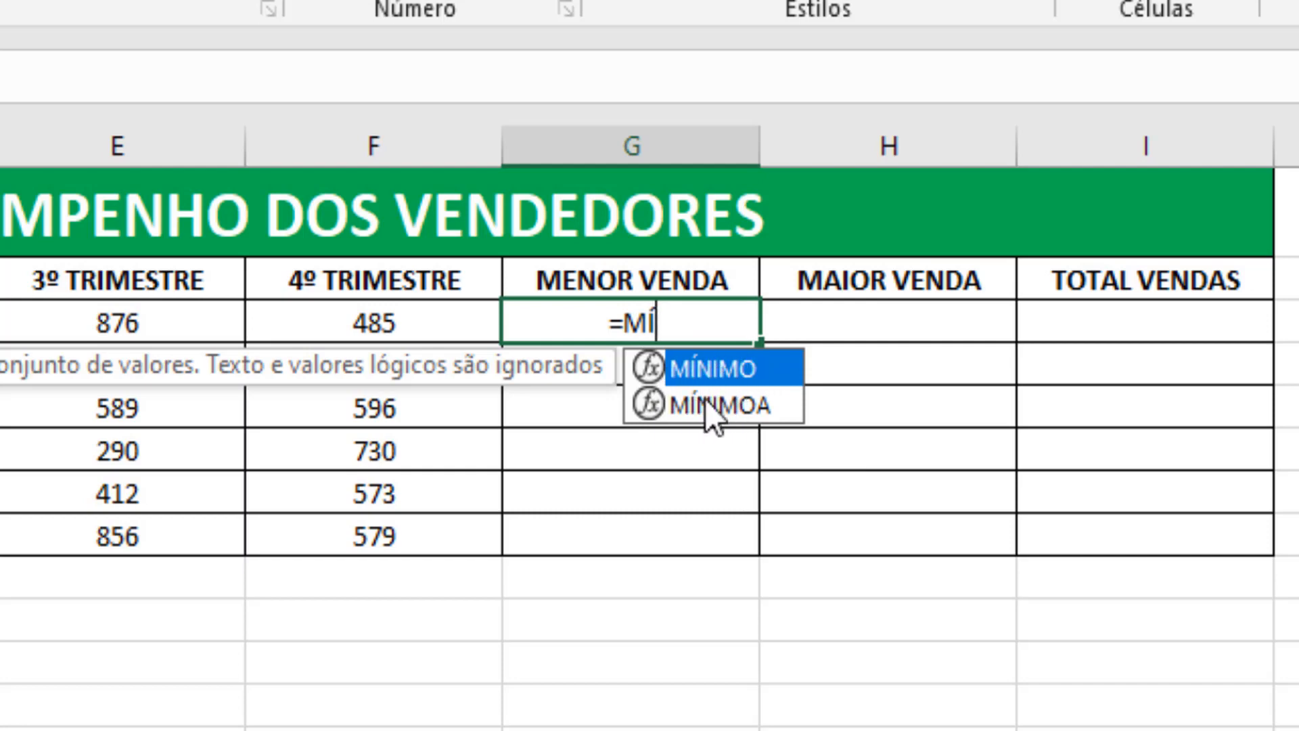
pyautogui.doubleClick(716, 366)
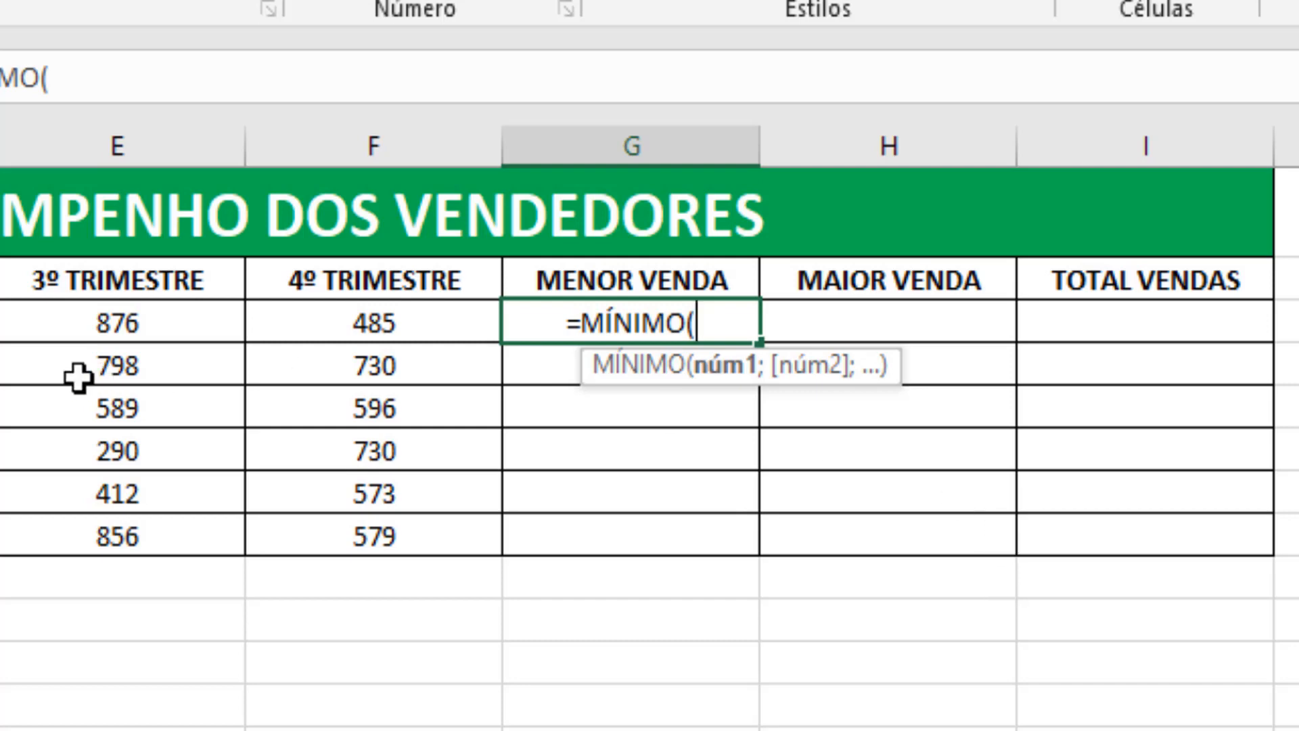
pyautogui.moveTo(0, 321); pyautogui.dragTo(338, 318)
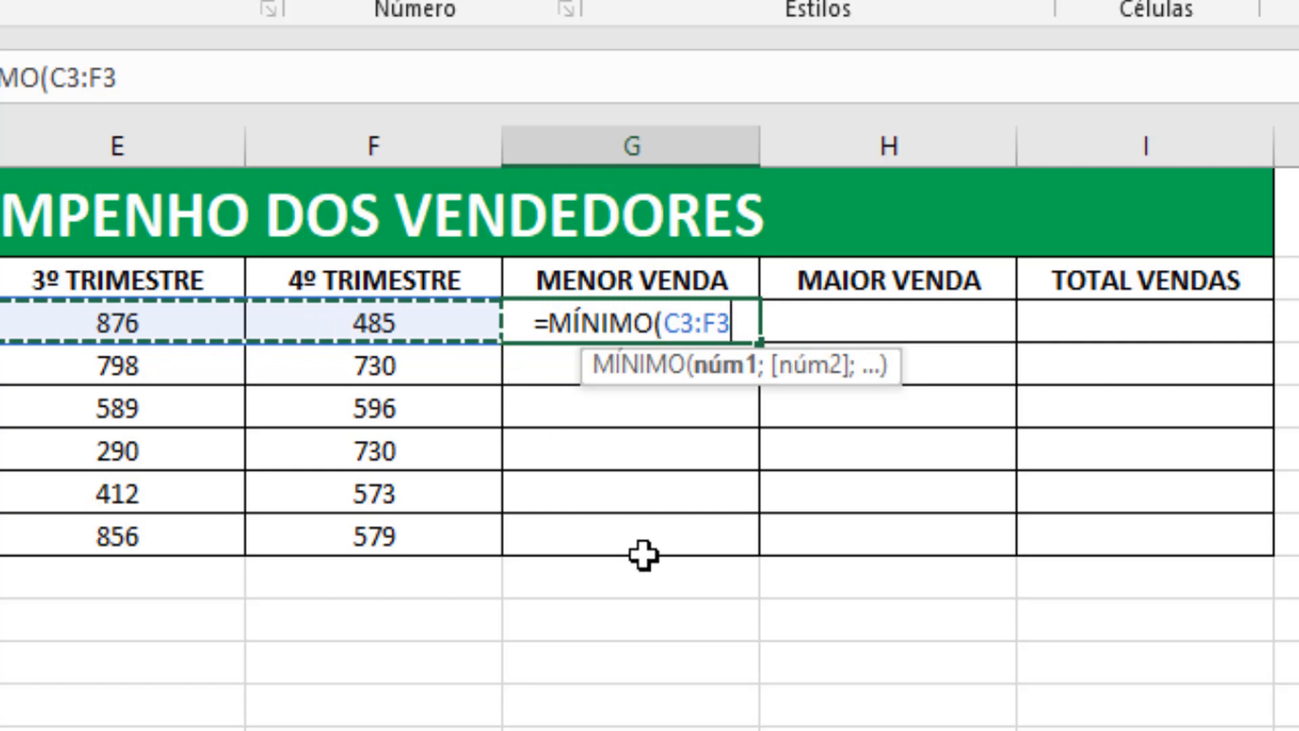
pyautogui.write(')')
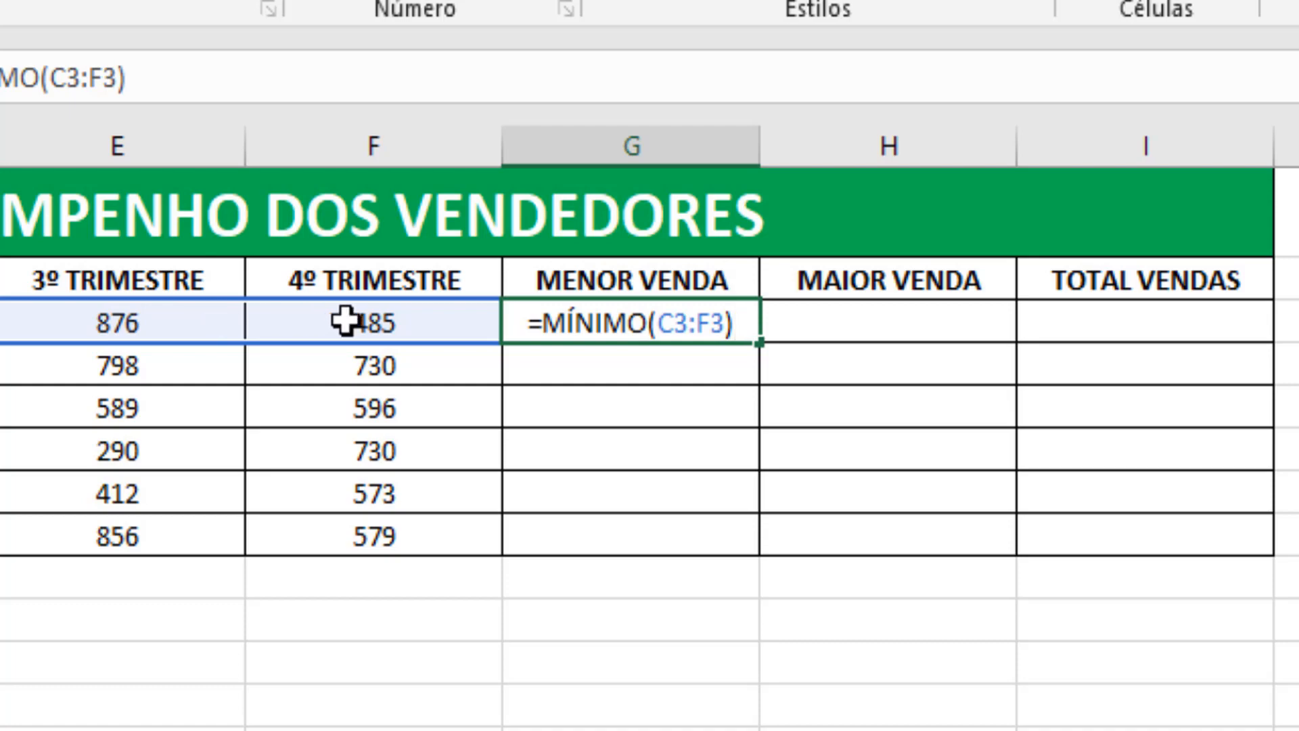
pyautogui.press('Return')
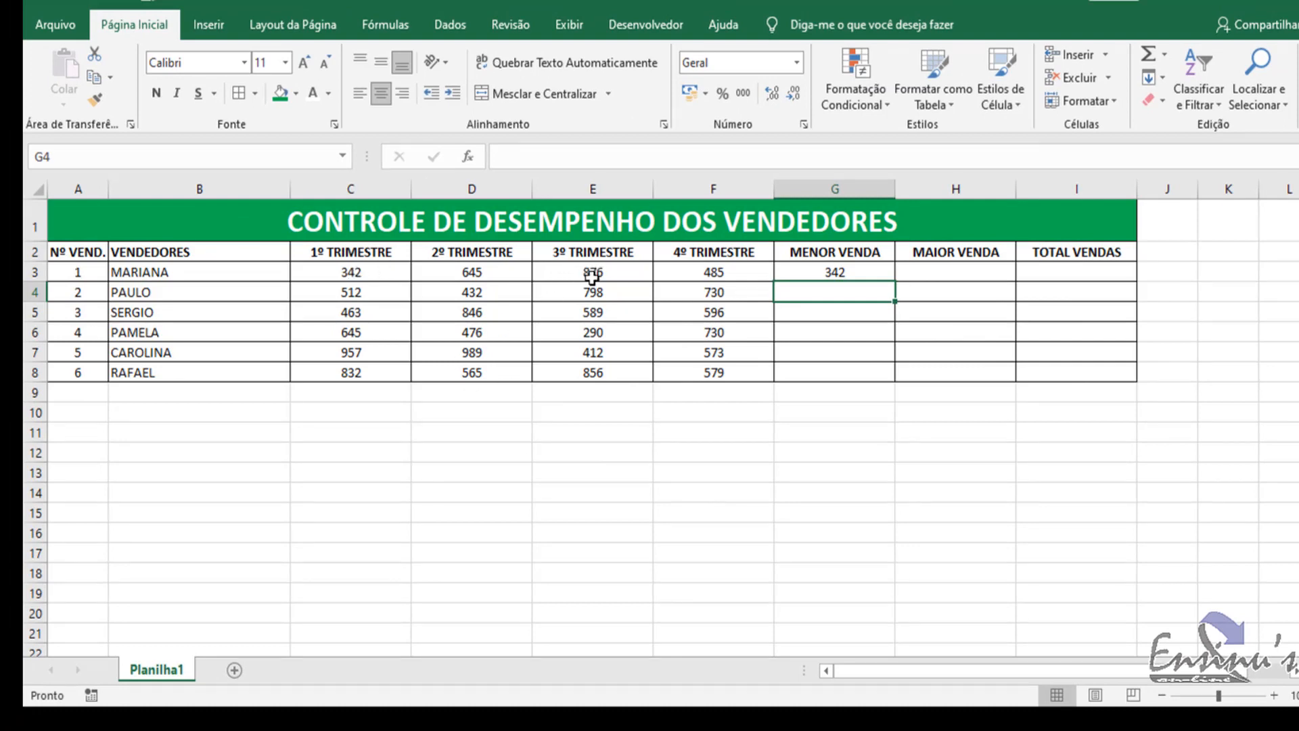
# - Set the first salesperson's "3º TRIMESTRE" sales in cell E3 to 250
pyautogui.click(600, 274)
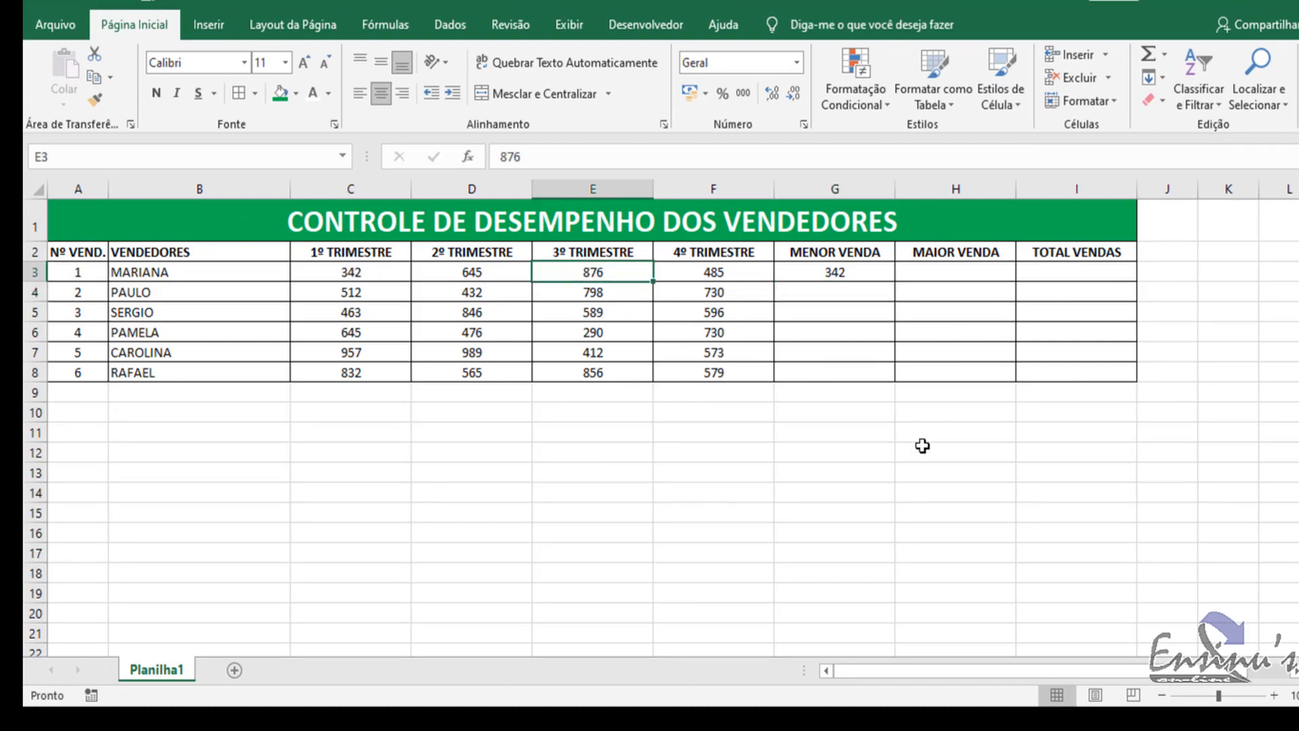
pyautogui.write('250')
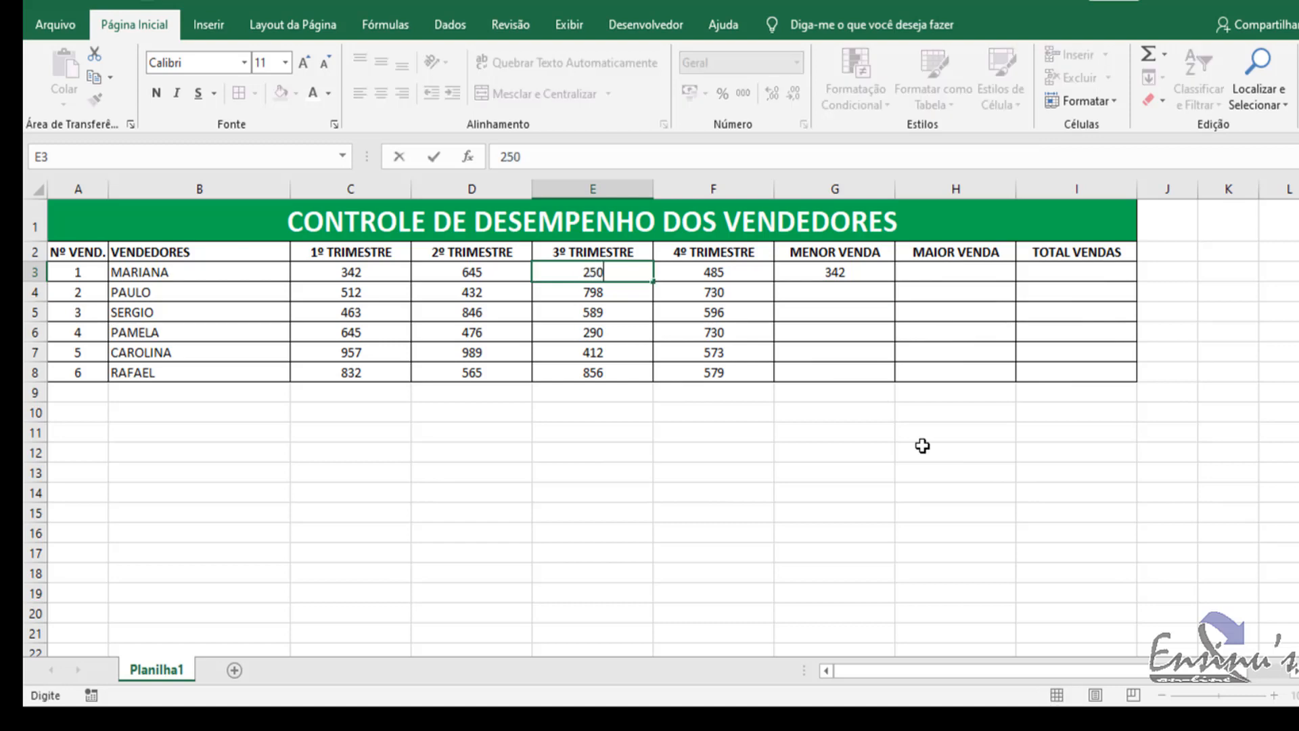
pyautogui.press('Return')
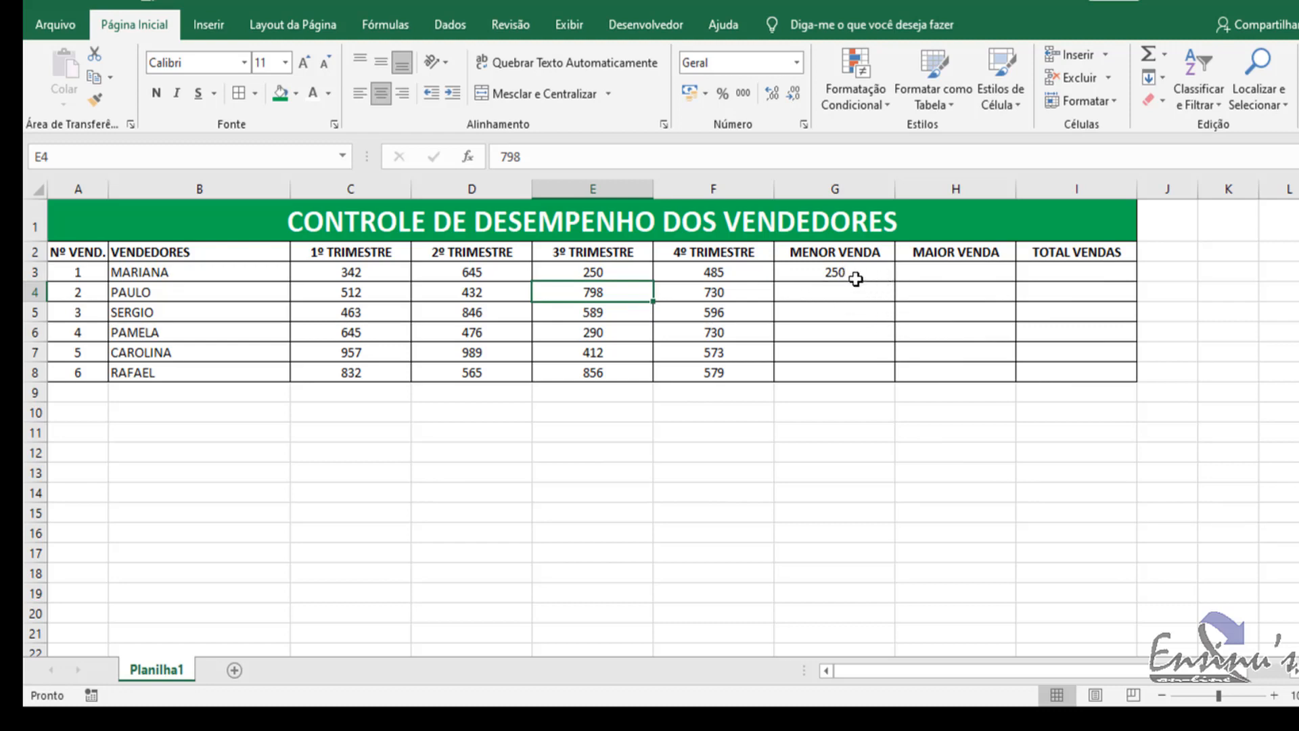
# - Enter the formula =MINIMO(C4:F4) in cell G4 to calculate the second salesperson's "MENOR VENDA"
pyautogui.click(837, 295)
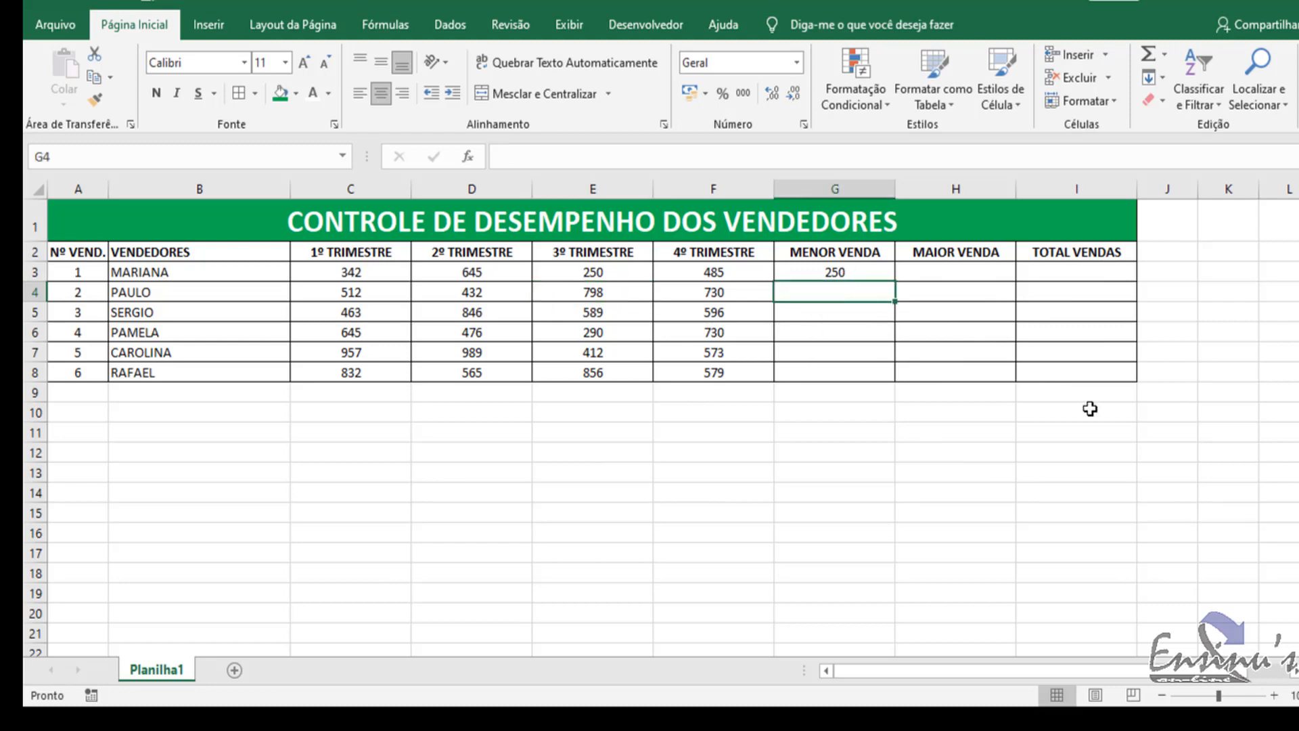
pyautogui.write('=M')
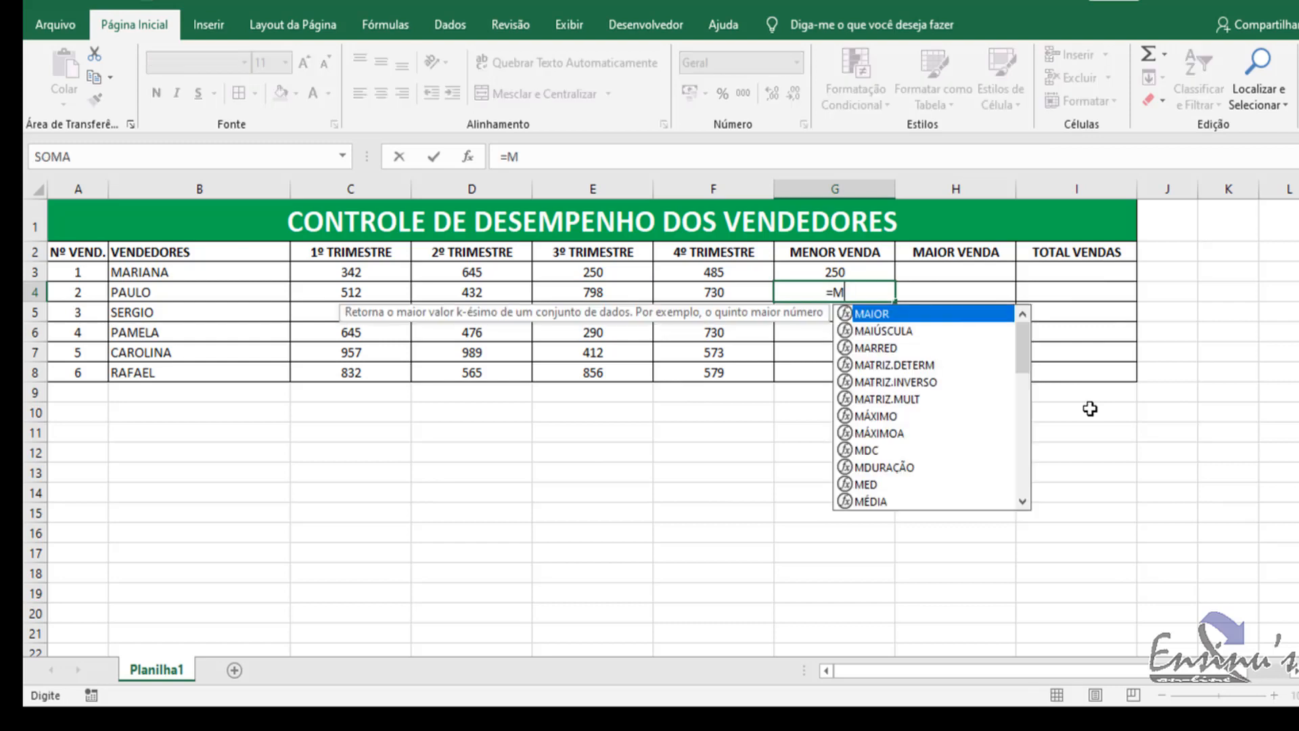
pyautogui.write('INIMO')
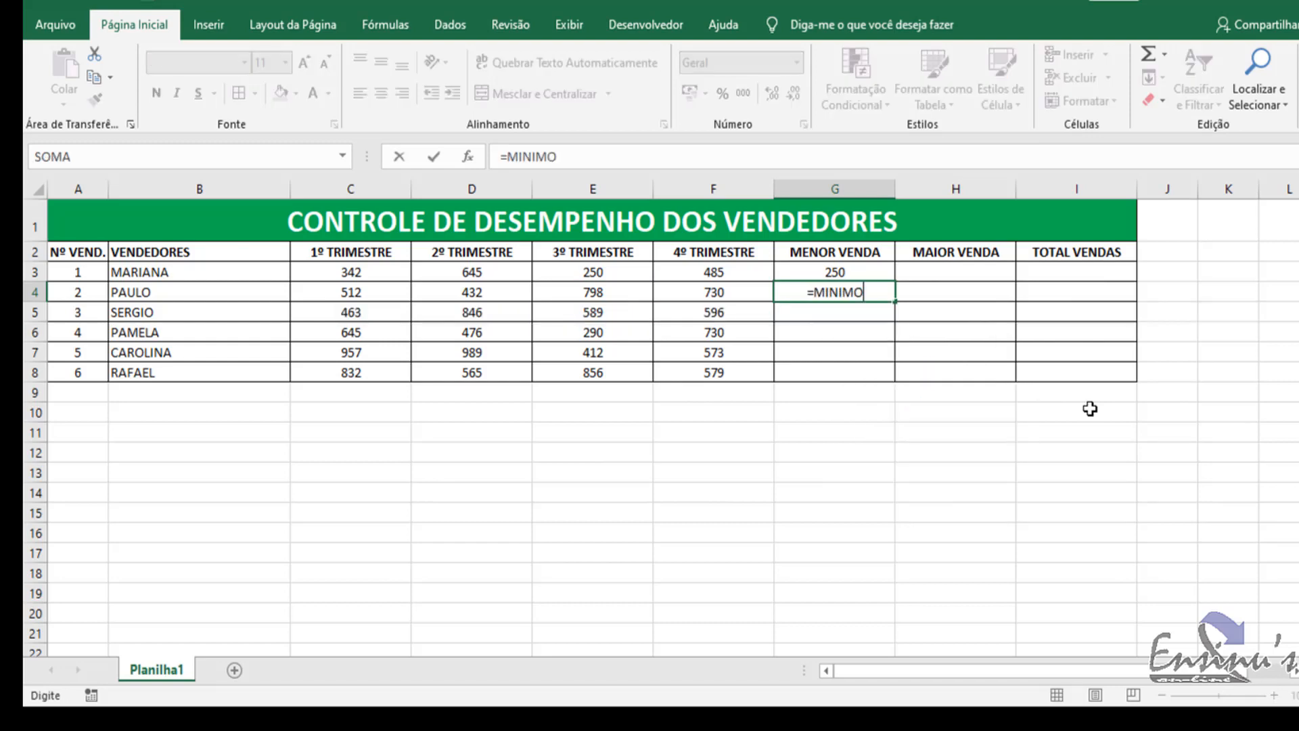
pyautogui.write('(')
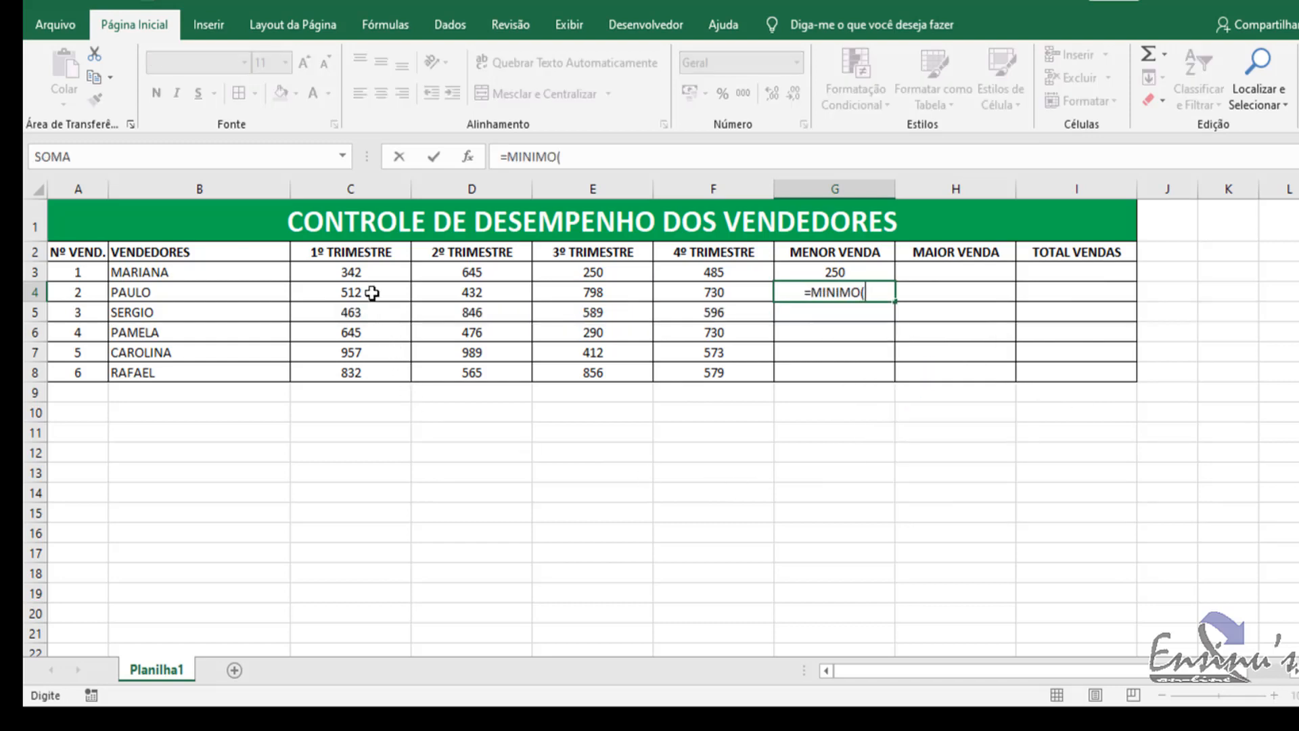
pyautogui.moveTo(372, 293); pyautogui.dragTo(704, 296)
pyautogui.write(')')
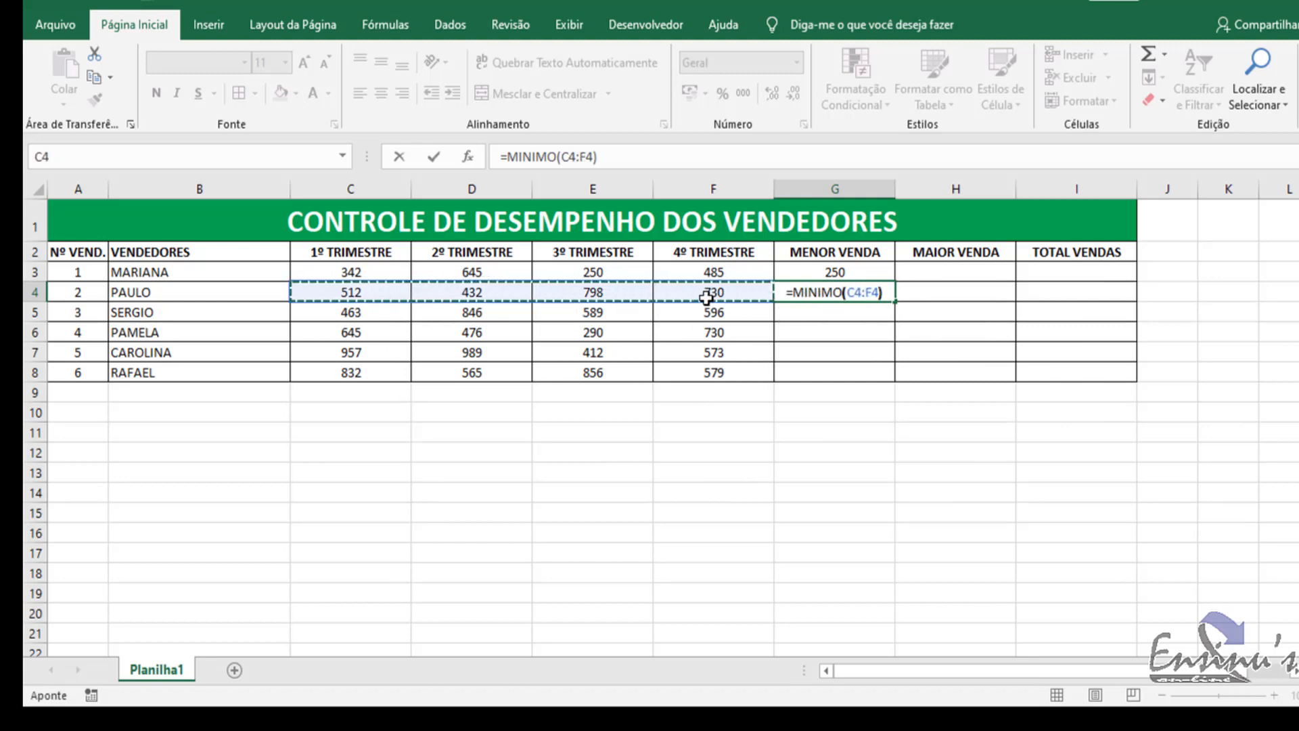
pyautogui.press('Return')
# - Enter the formula =MINIMO(C5:F5) in cell G5 to calculate the third salesperson's "MENOR VENDA"
pyautogui.write('=')
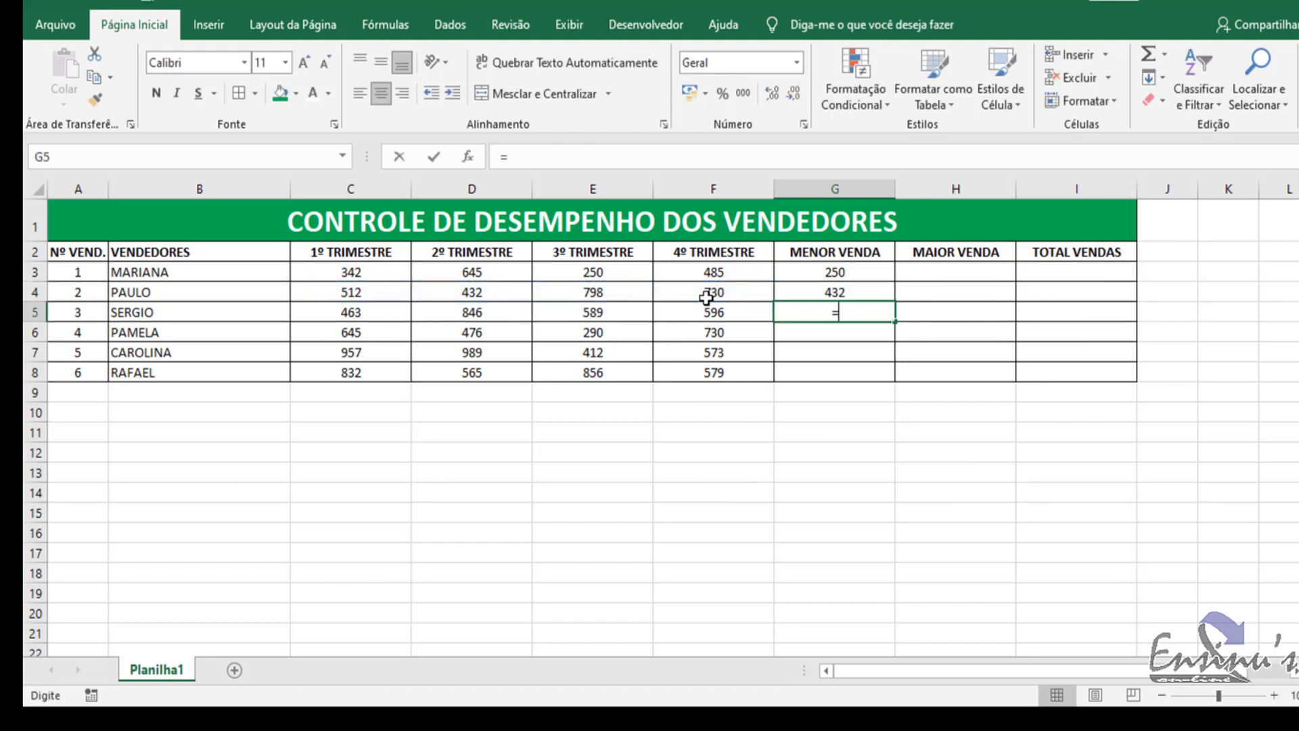
pyautogui.write('MINIMO(')
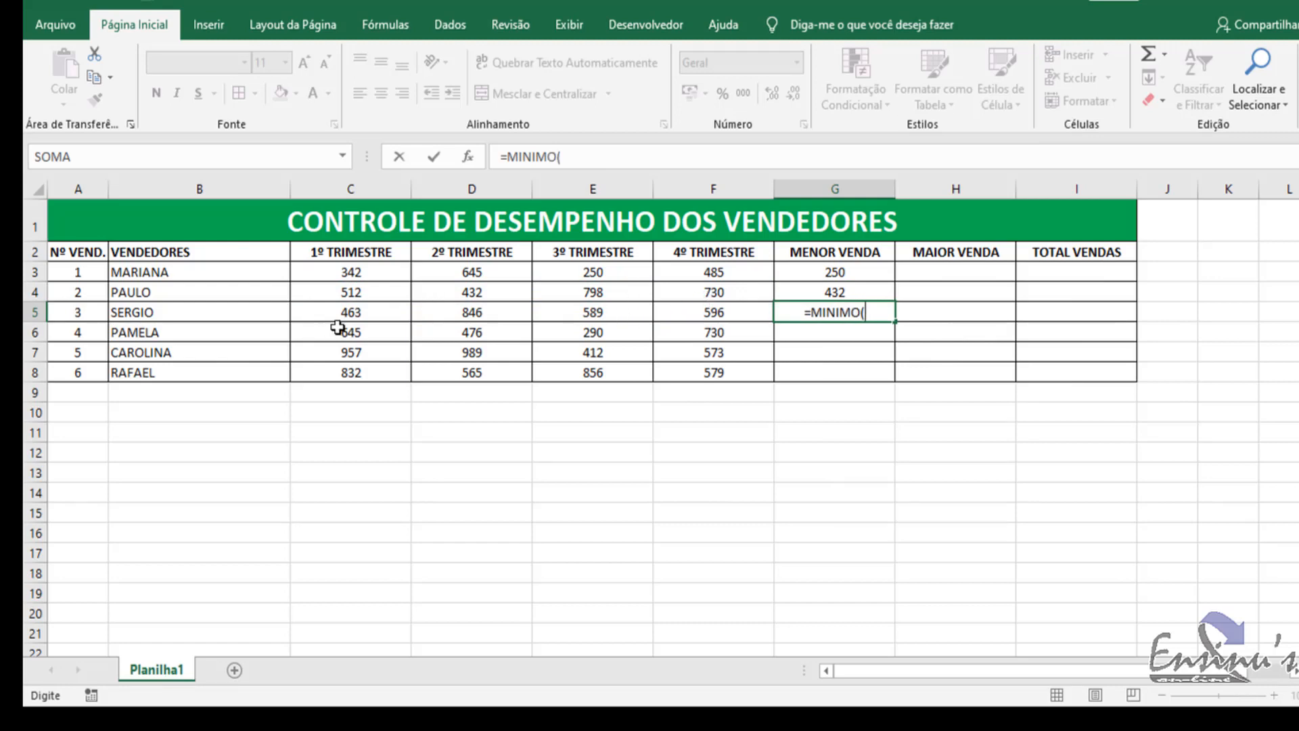
pyautogui.moveTo(345, 313); pyautogui.dragTo(713, 318)
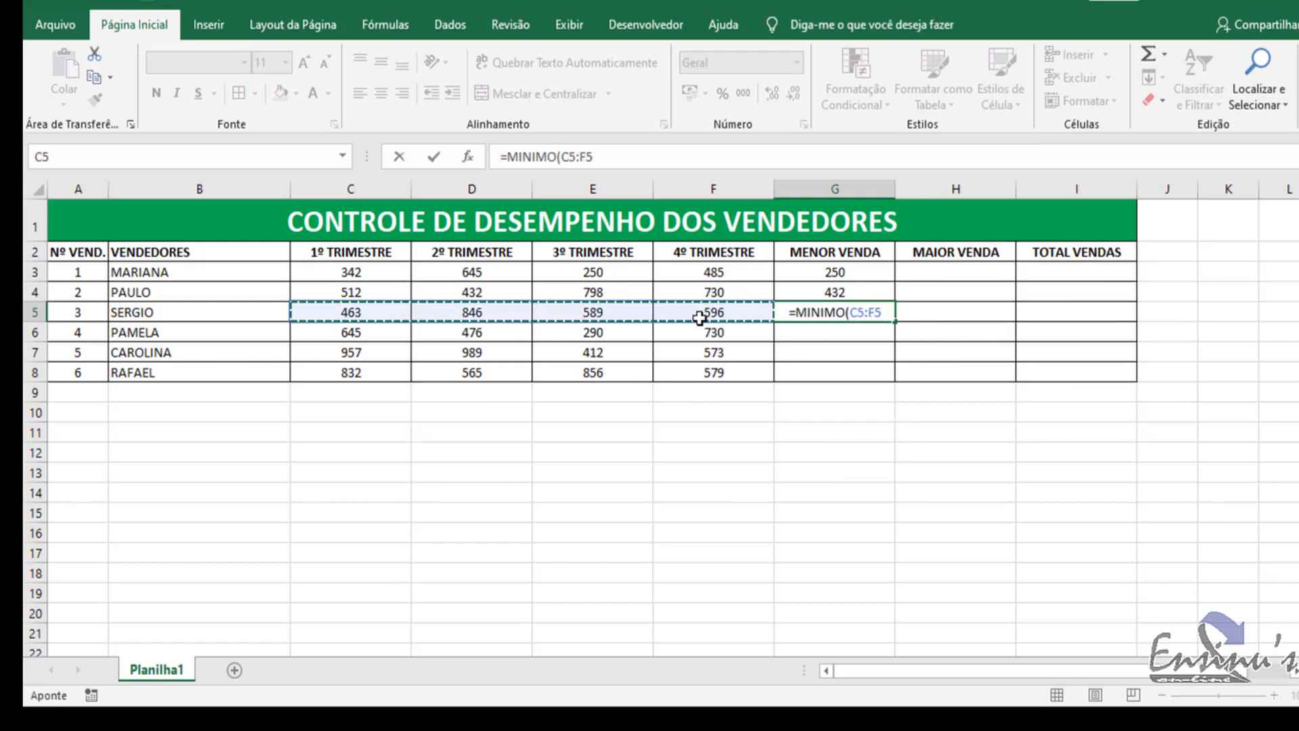
pyautogui.write(')')
pyautogui.press('Return')
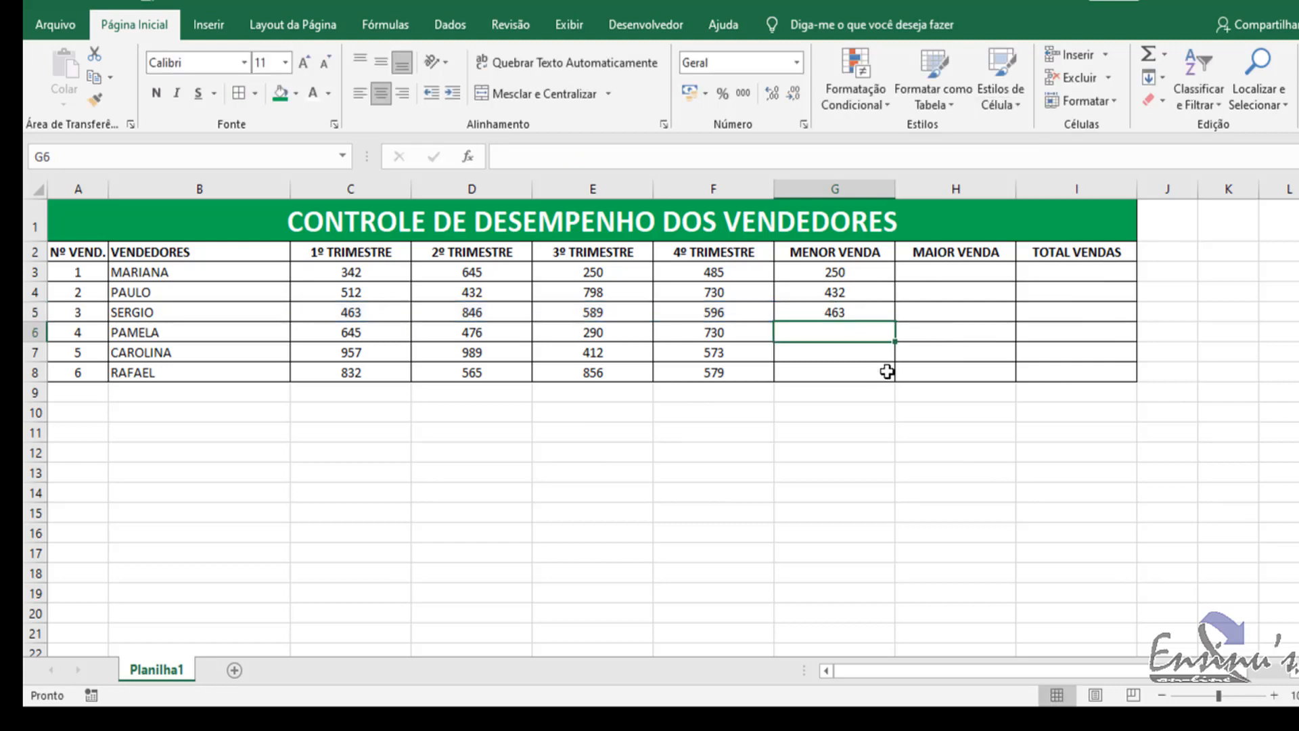
# - Enter the formula =MINIMO(C6:F6) in cell G6 to calculate the fourth salesperson's "MENOR VENDA"
pyautogui.write('=MINIMO')
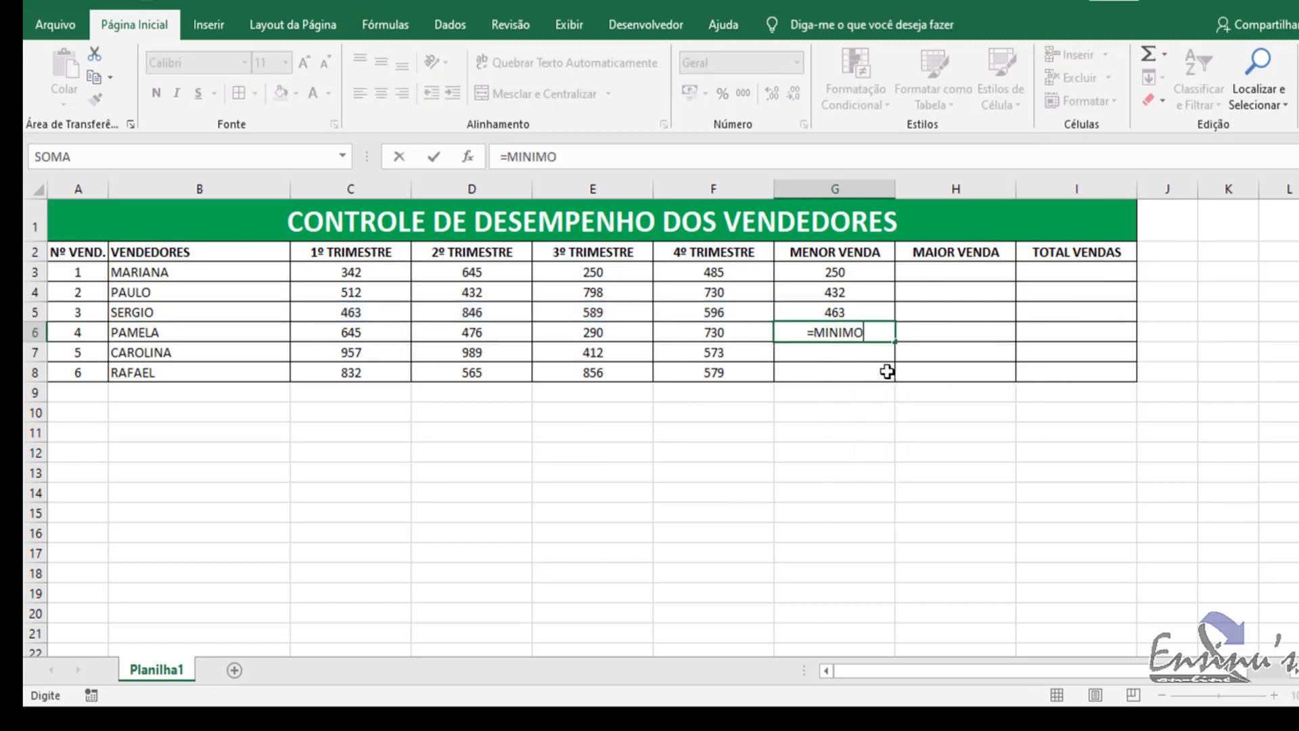
pyautogui.write('(')
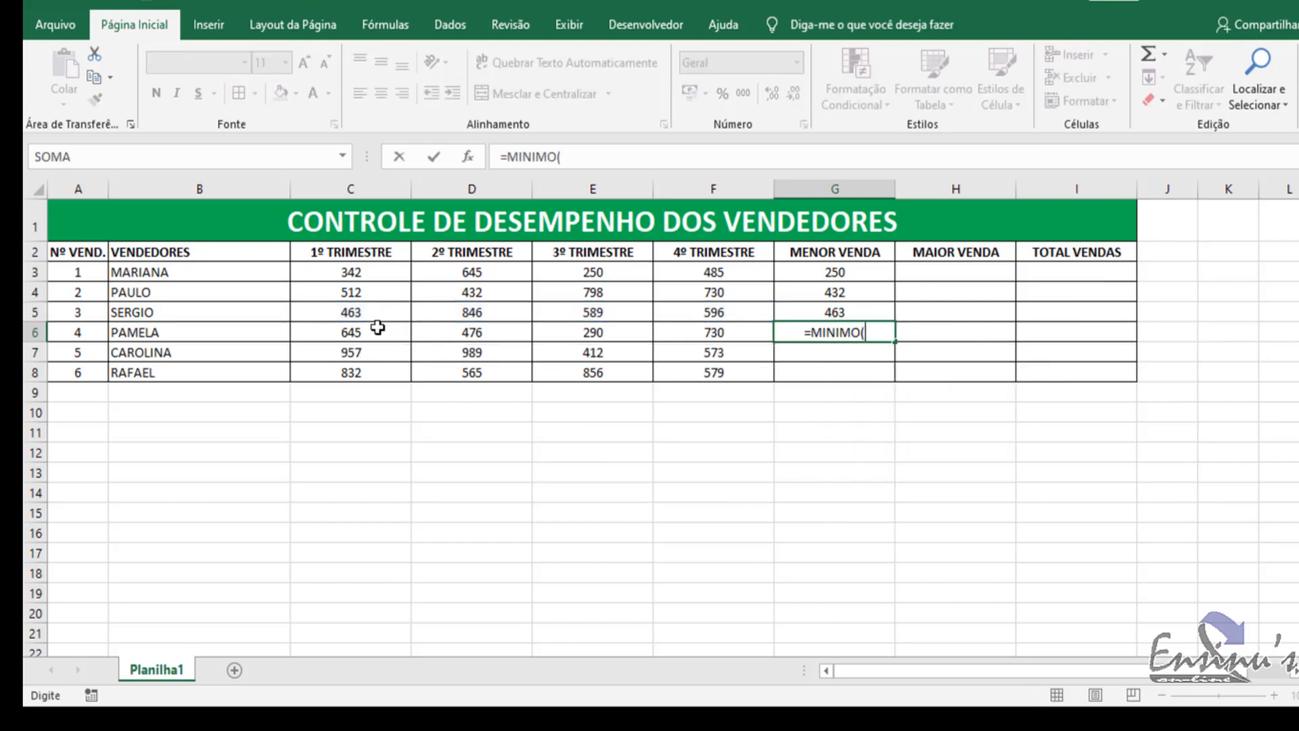
pyautogui.moveTo(377, 327); pyautogui.dragTo(642, 328)
pyautogui.write(')')
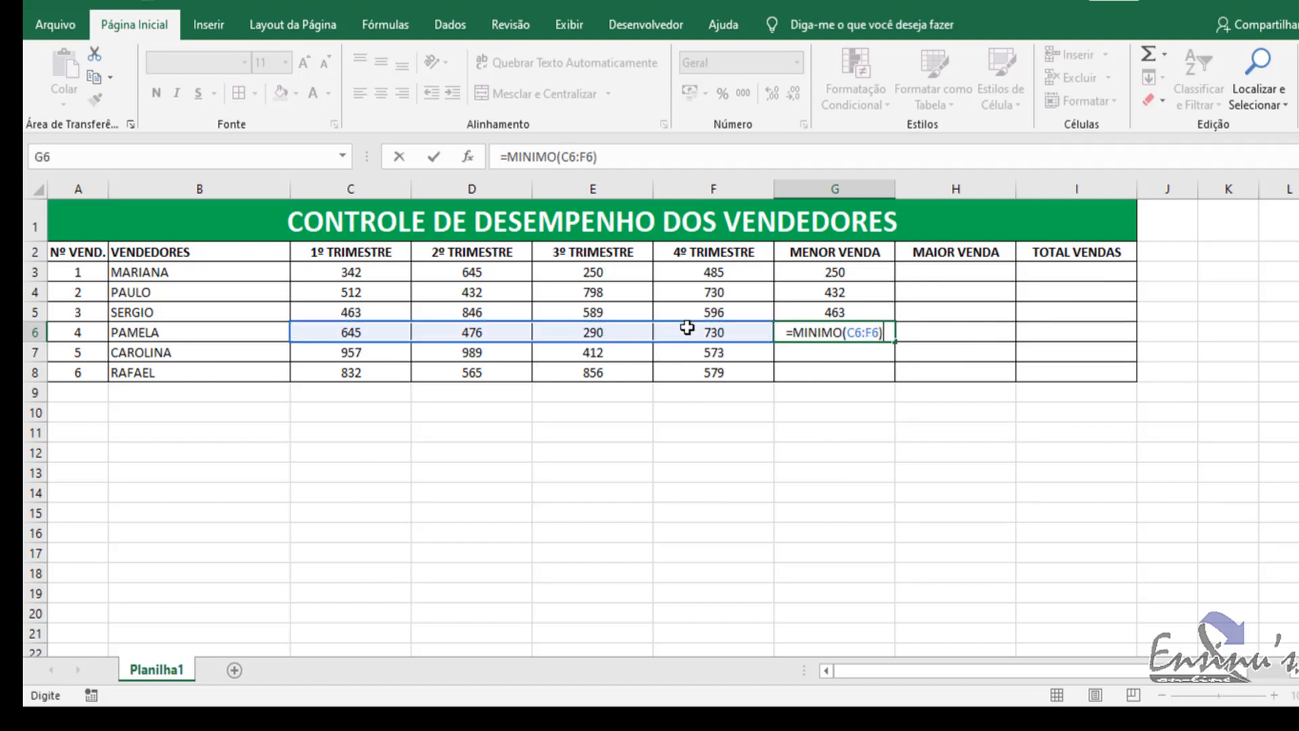
pyautogui.press('Return')
# - Enter the formula =MINIMO(C7:F7) in cell G7 to calculate the fifth salesperson's "MENOR VENDA"
pyautogui.write('=')
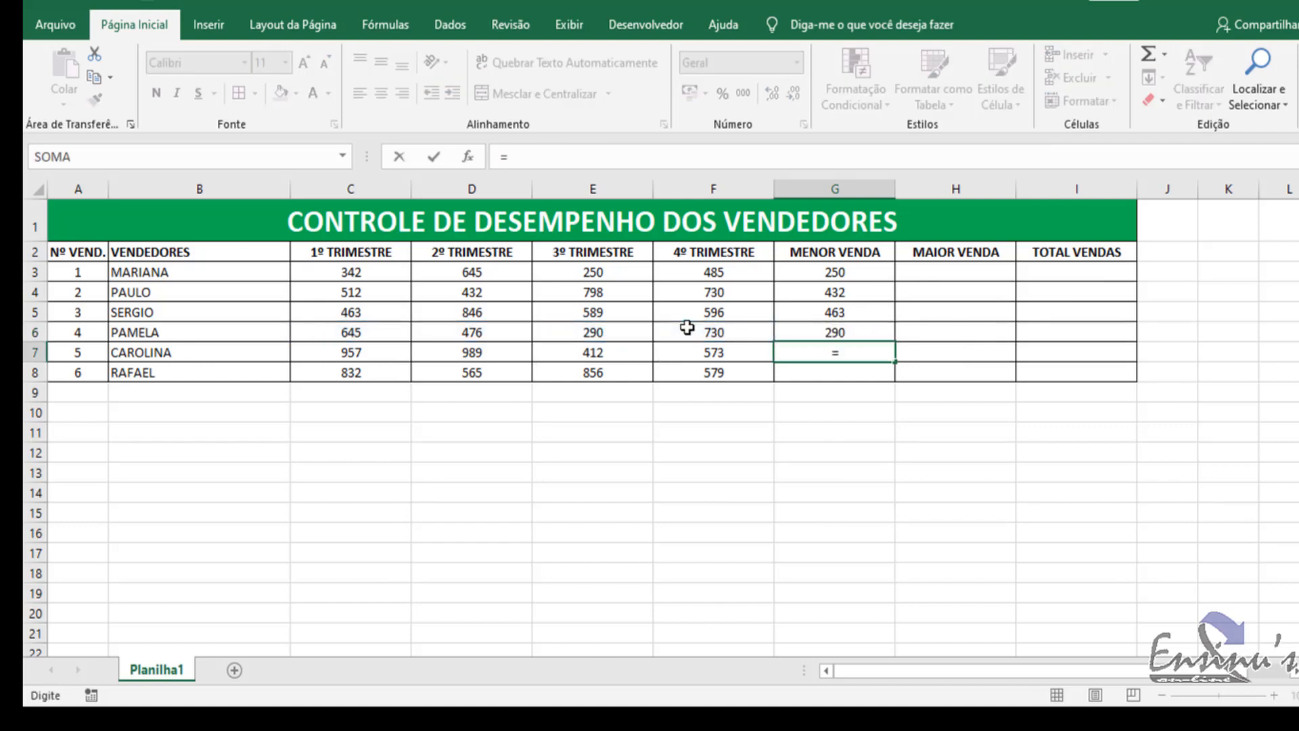
pyautogui.write('MINIMO(')
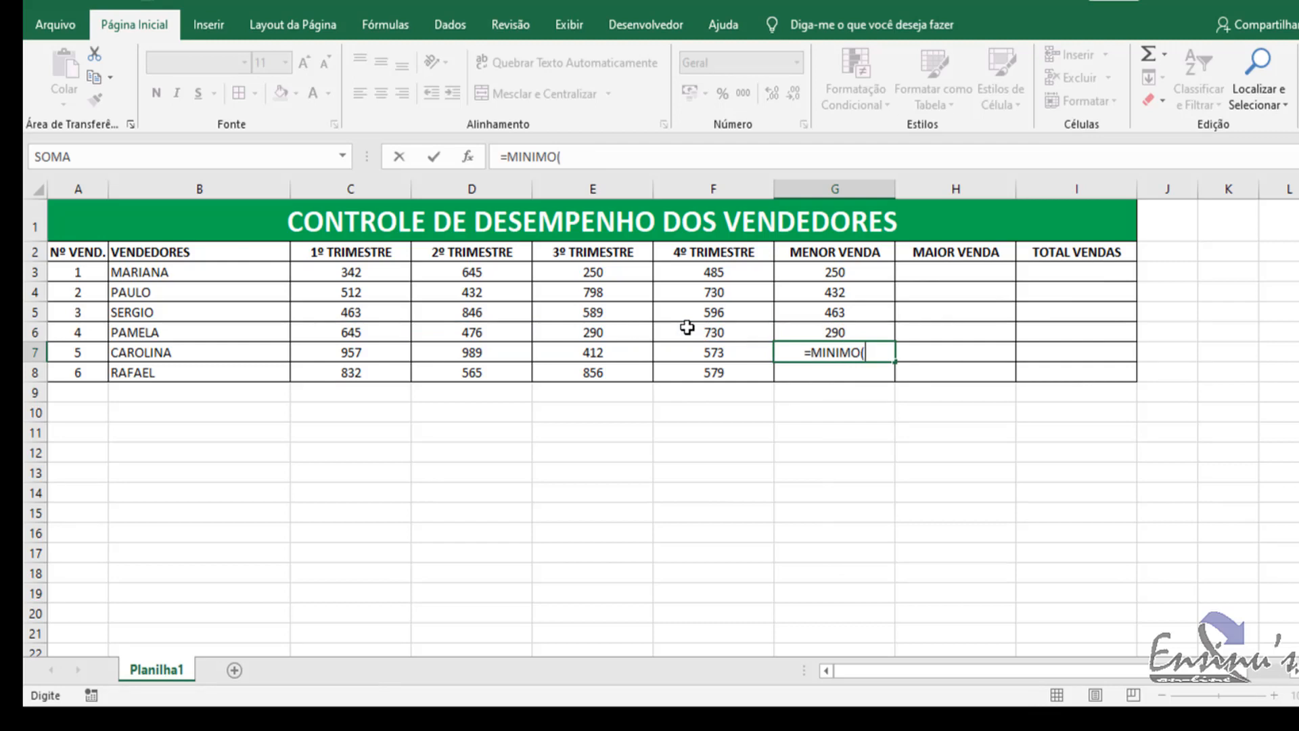
pyautogui.moveTo(382, 354); pyautogui.dragTo(713, 351)
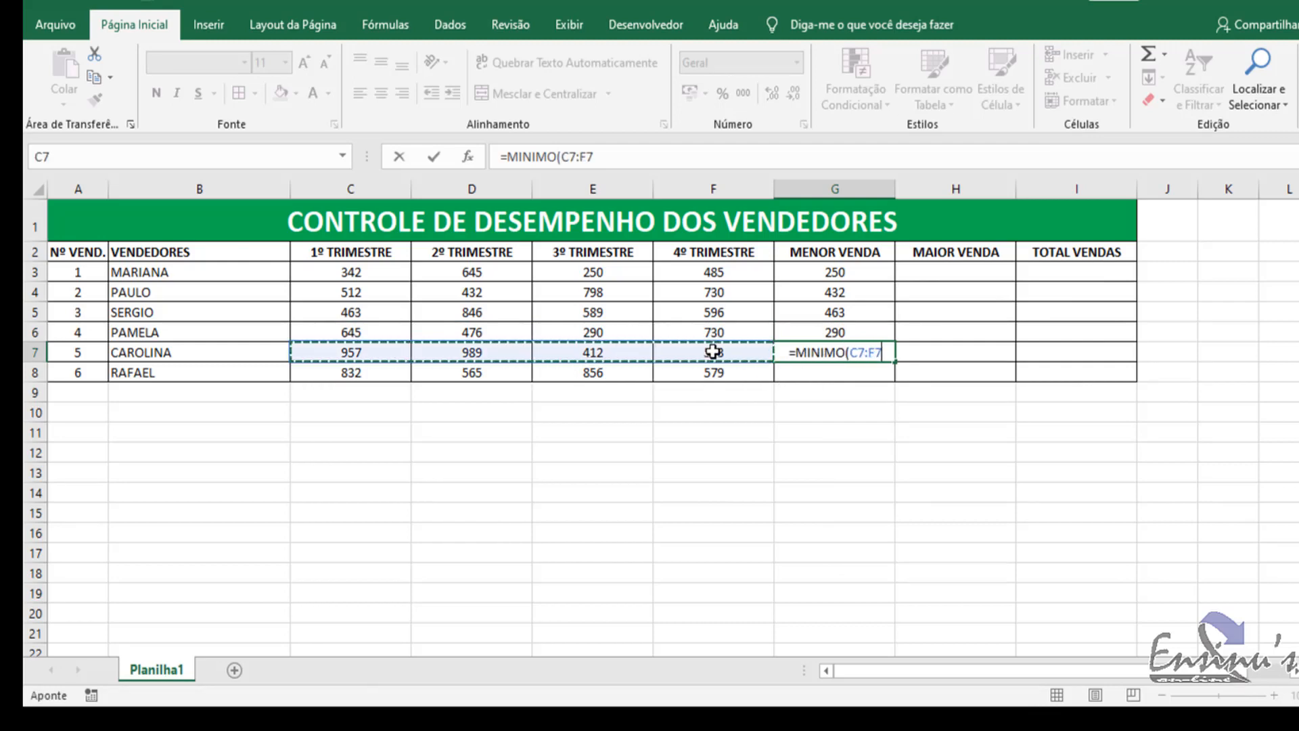
pyautogui.write(')')
pyautogui.press('Return')
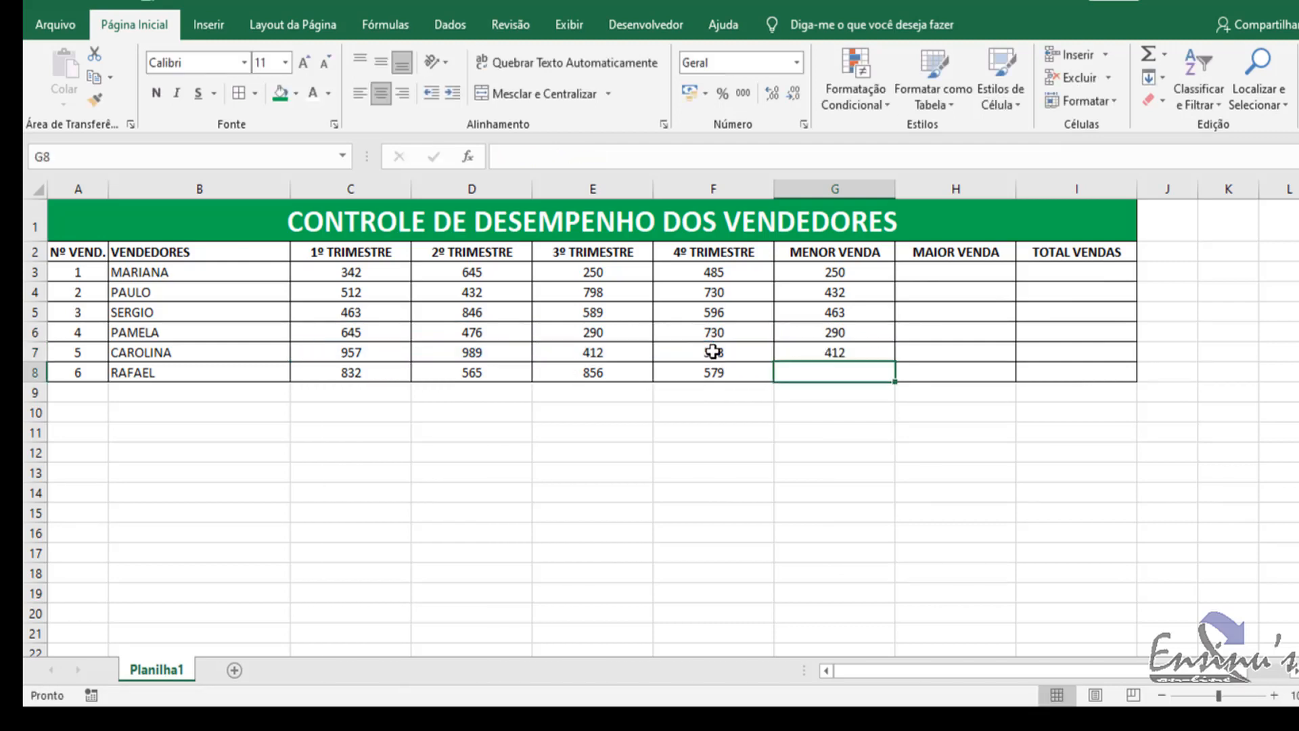
# - Enter the formula =MINIMO(C8:F8) in cell G8 for the sixth salesperson's "MENOR VENDA" and check the formulas in G8 and G3
pyautogui.write('=M')
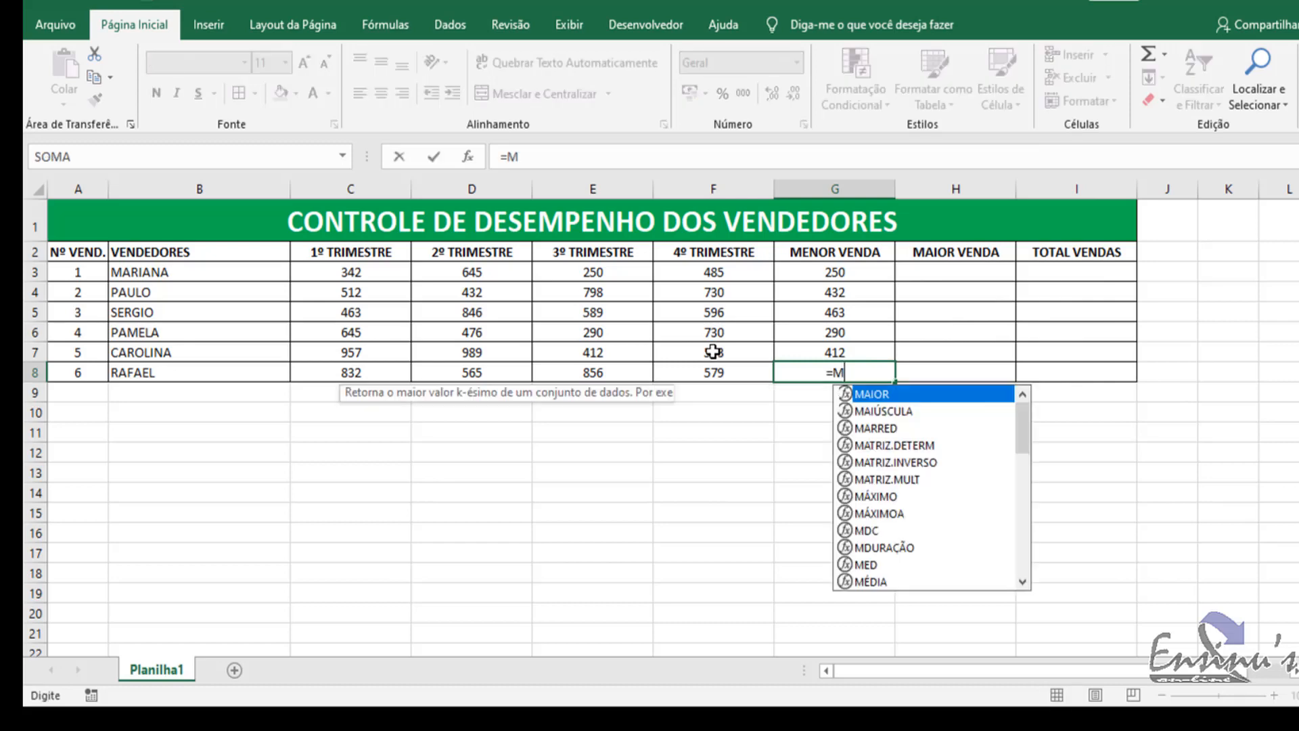
pyautogui.write('INIMO(')
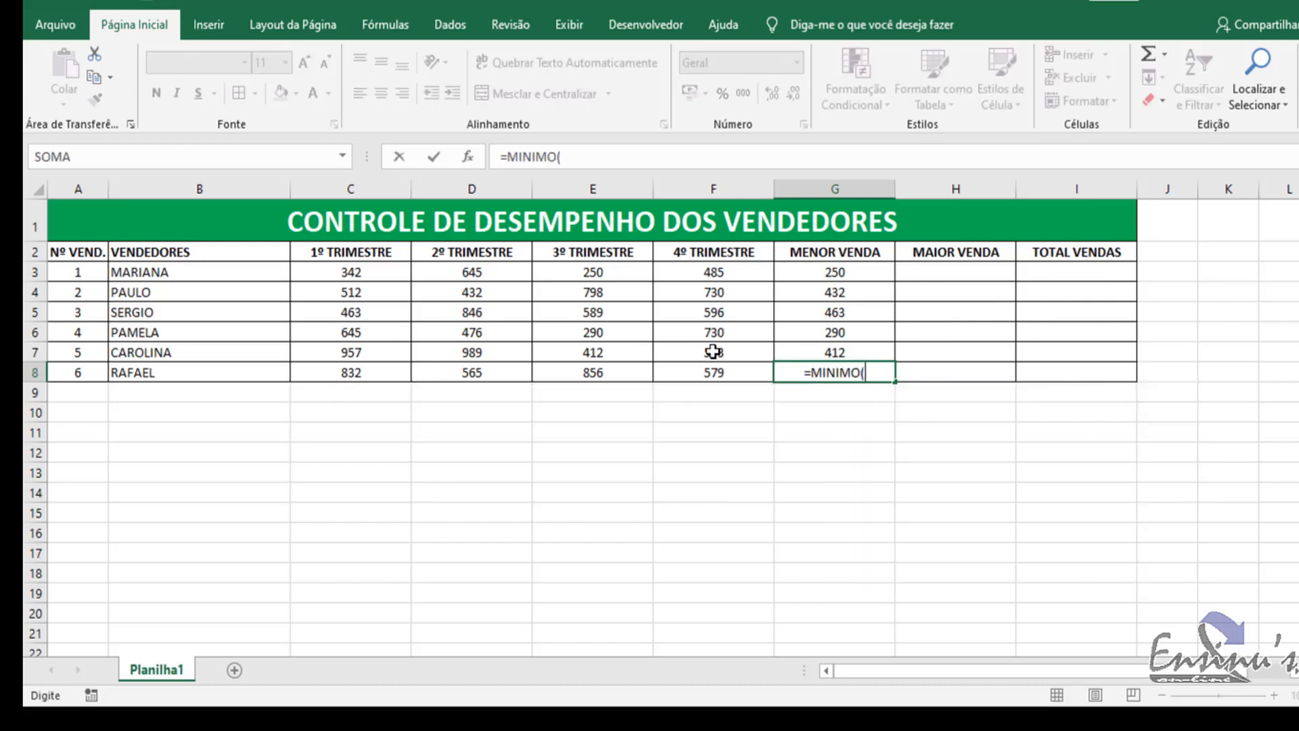
pyautogui.moveTo(365, 376); pyautogui.dragTo(714, 374)
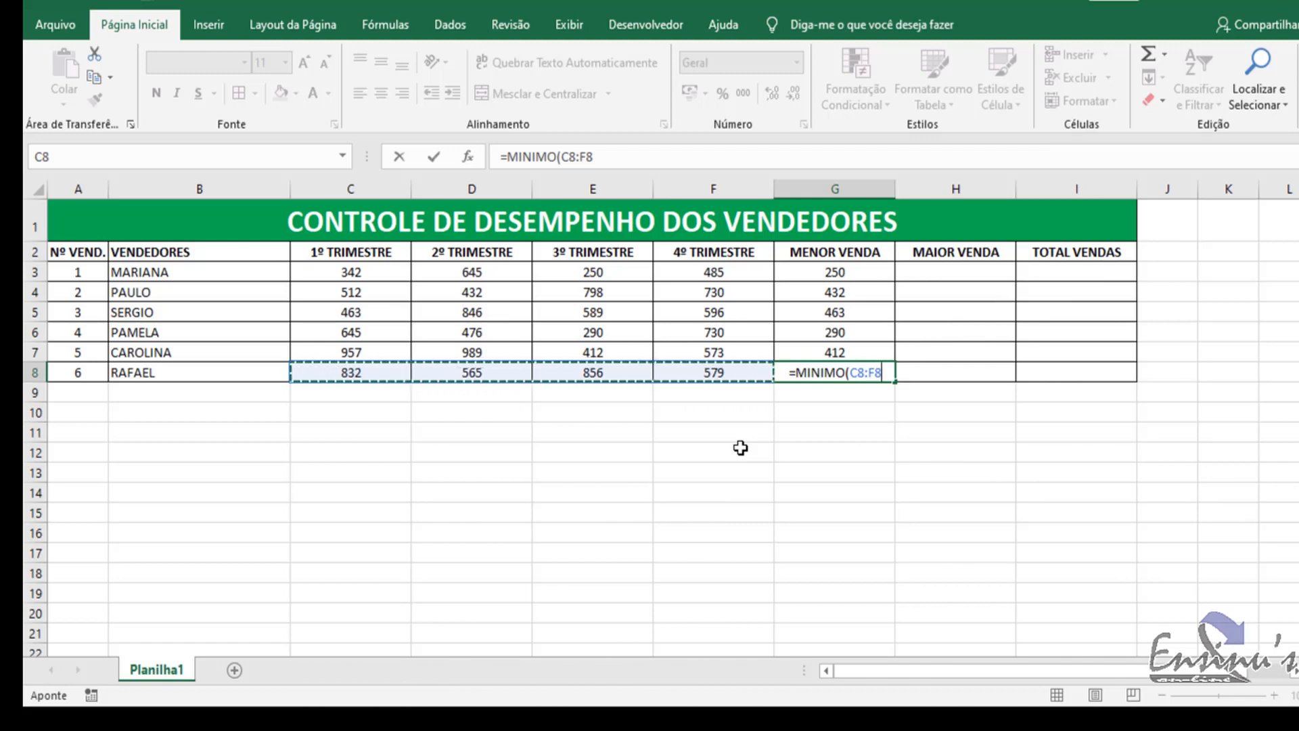
pyautogui.press('Return')
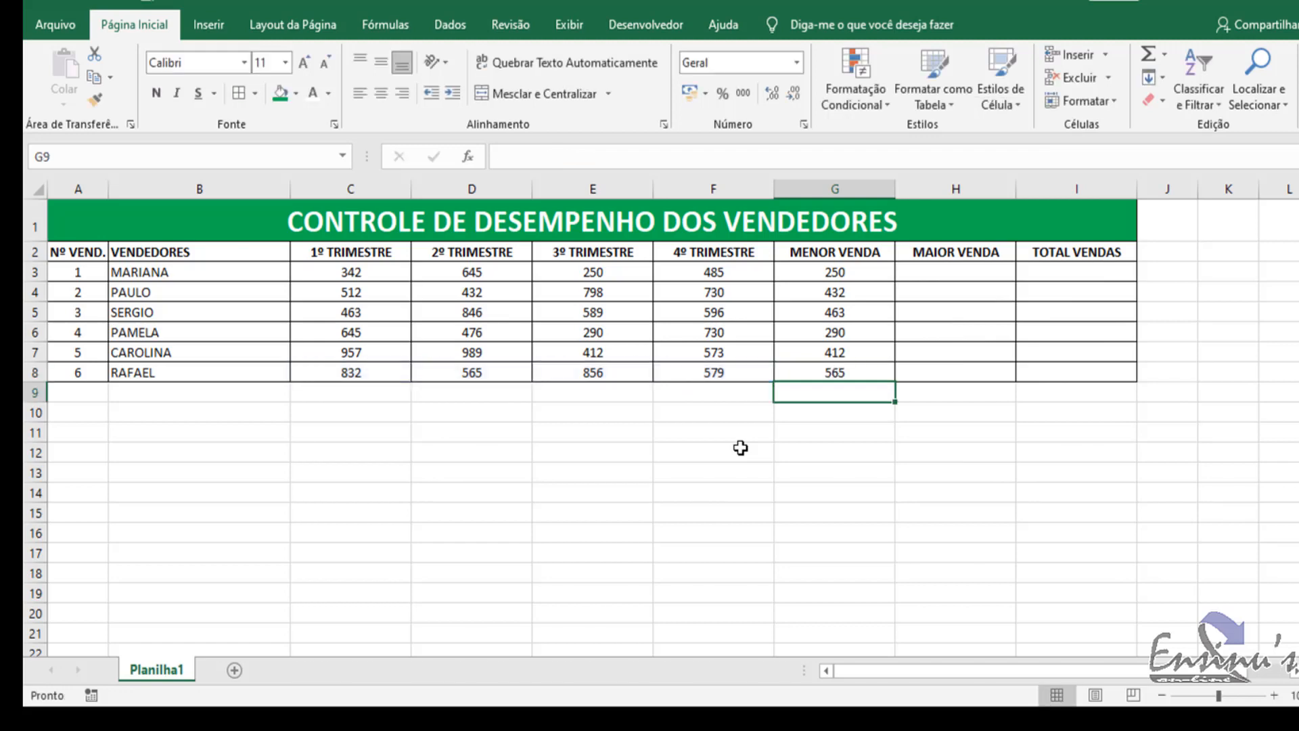
pyautogui.click(834, 371)
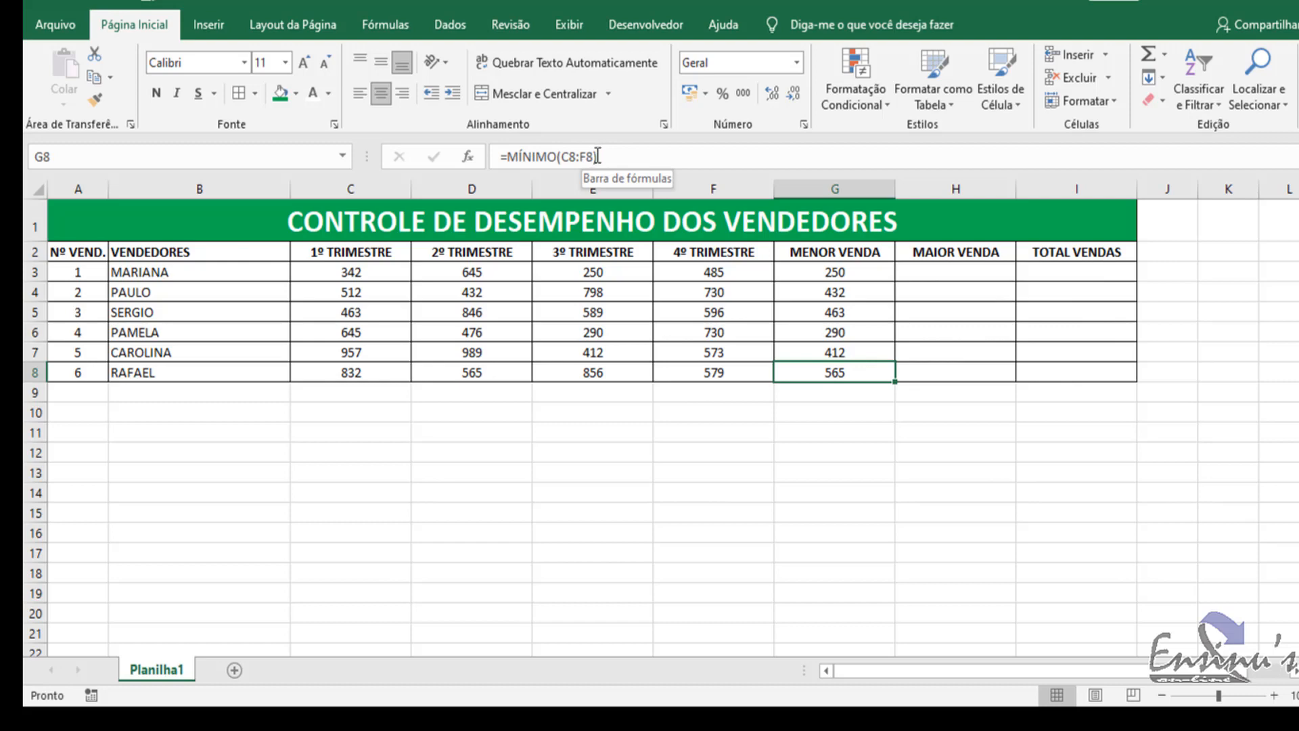
pyautogui.moveTo(846, 280); pyautogui.dragTo(850, 371)
pyautogui.click(849, 270)
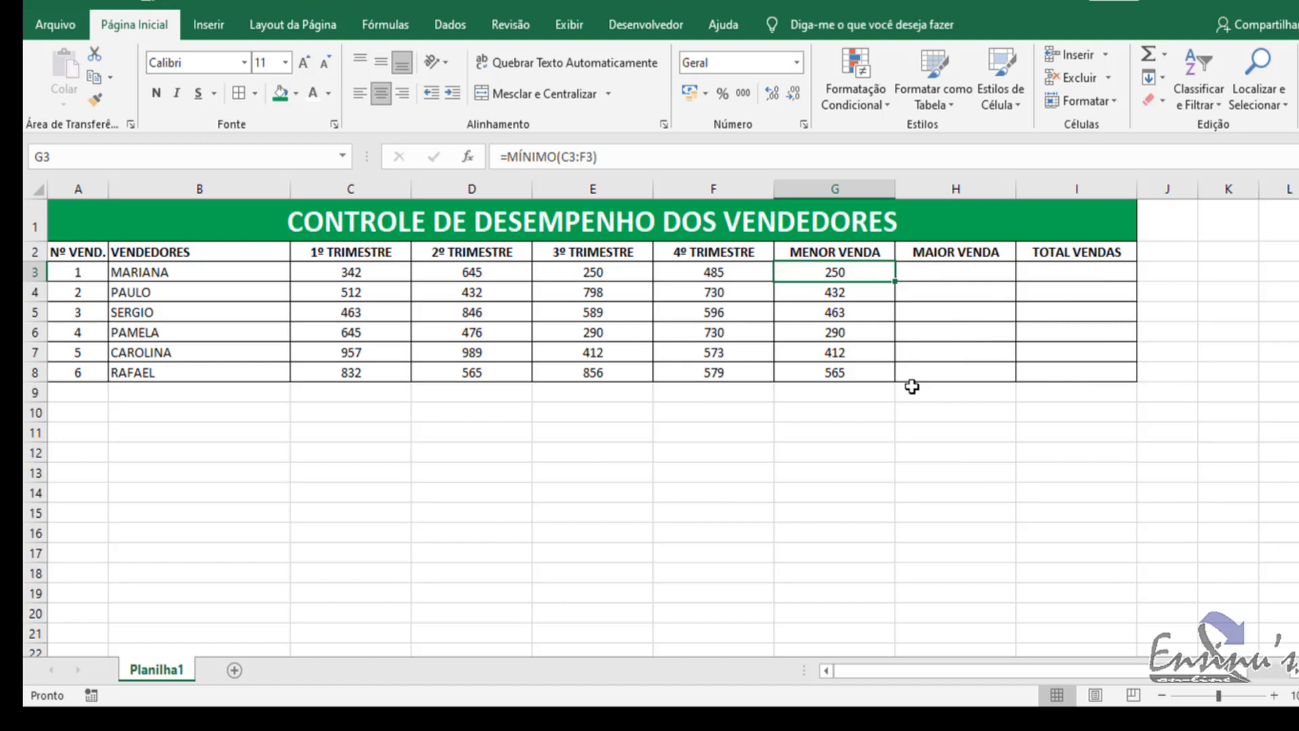
# - Enter the formula =MÁXIMO(C3:F3) in cell H3 to calculate the first salesperson's "MAIOR VENDA"
pyautogui.click(958, 271)
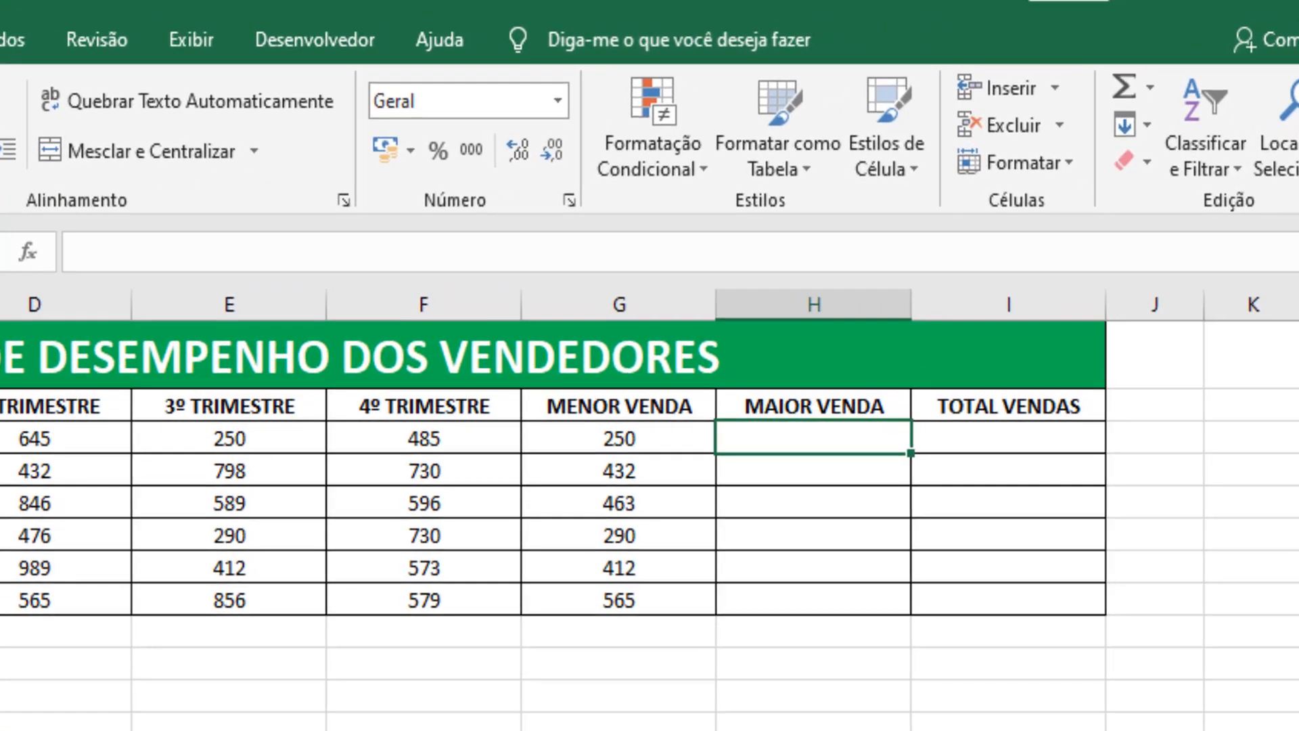
pyautogui.write('=')
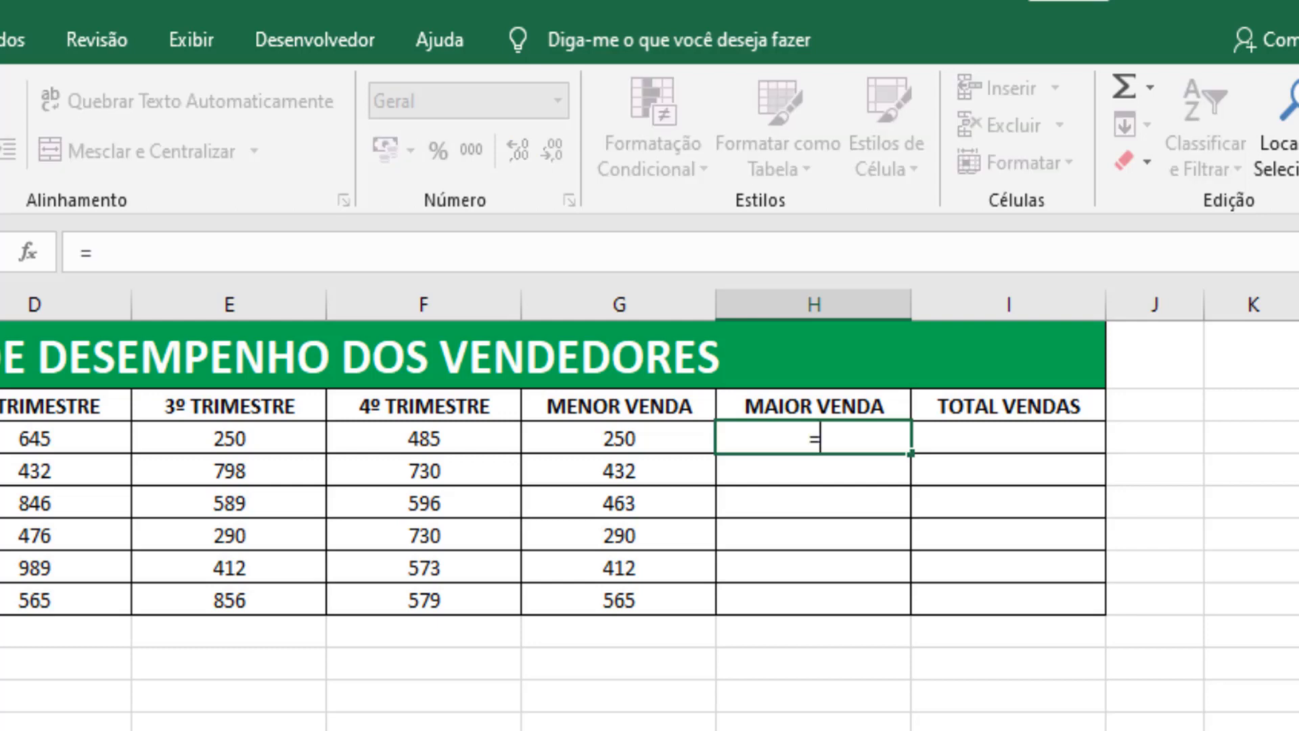
pyautogui.write('MÁXIMO')
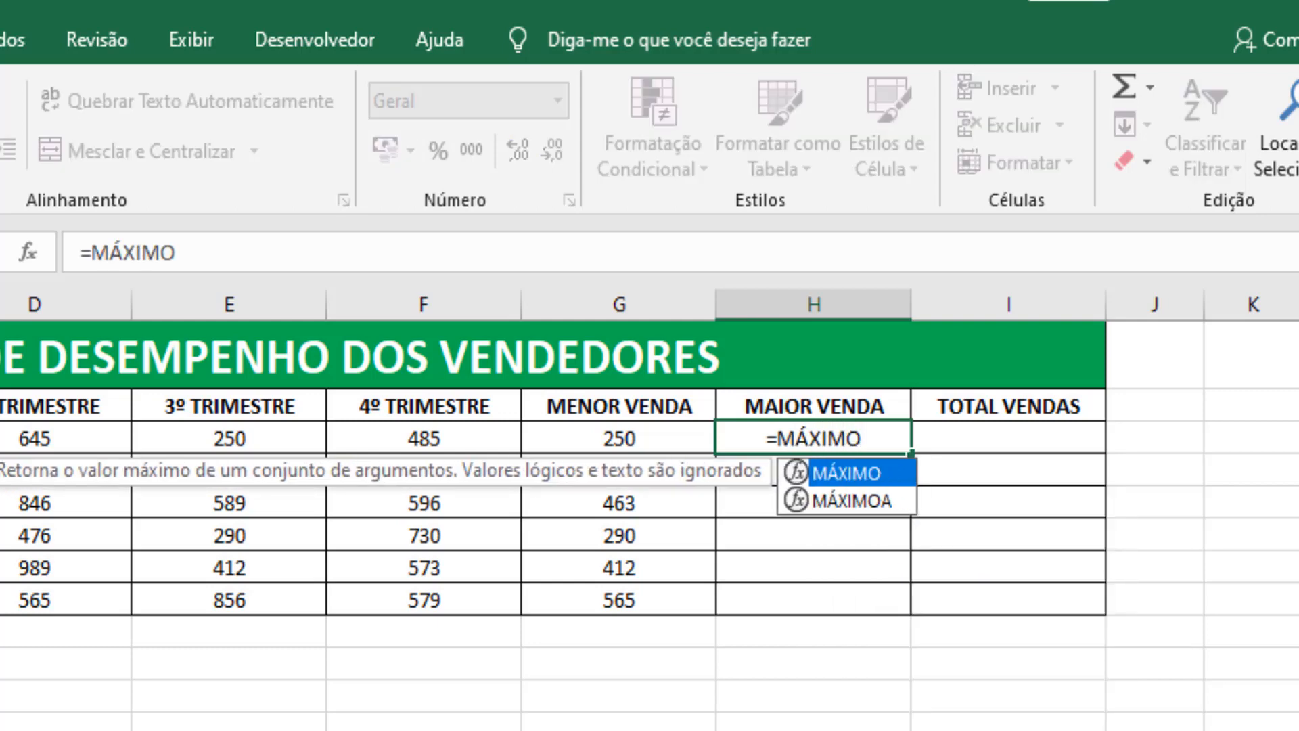
pyautogui.write('(')
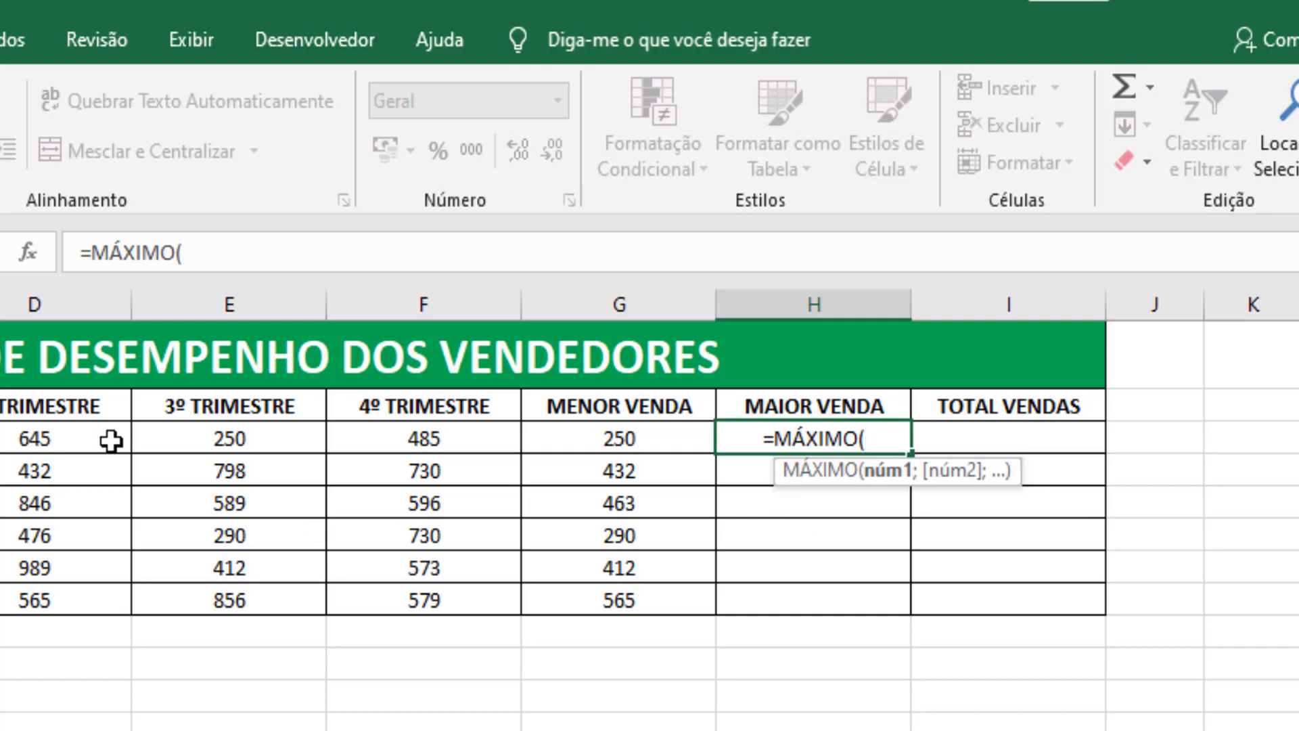
pyautogui.moveTo(0, 439); pyautogui.dragTo(433, 438)
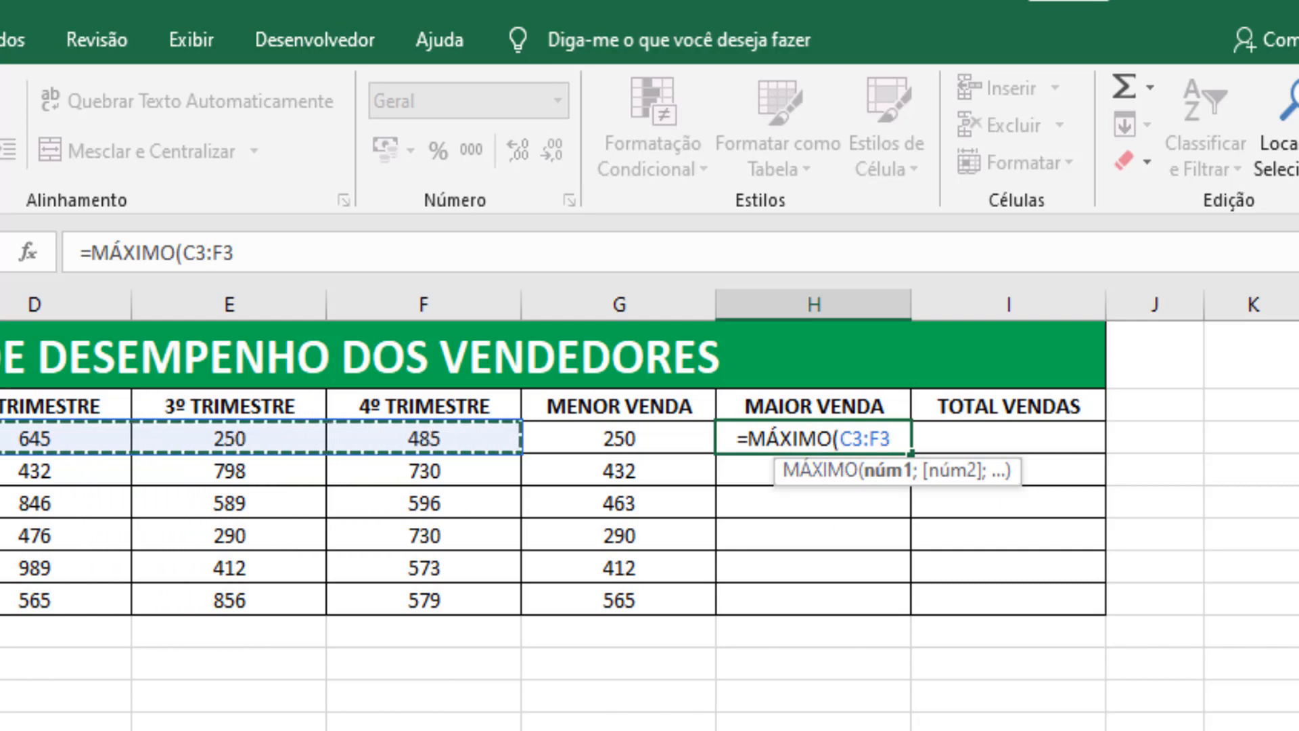
pyautogui.write(')')
pyautogui.press('Return')
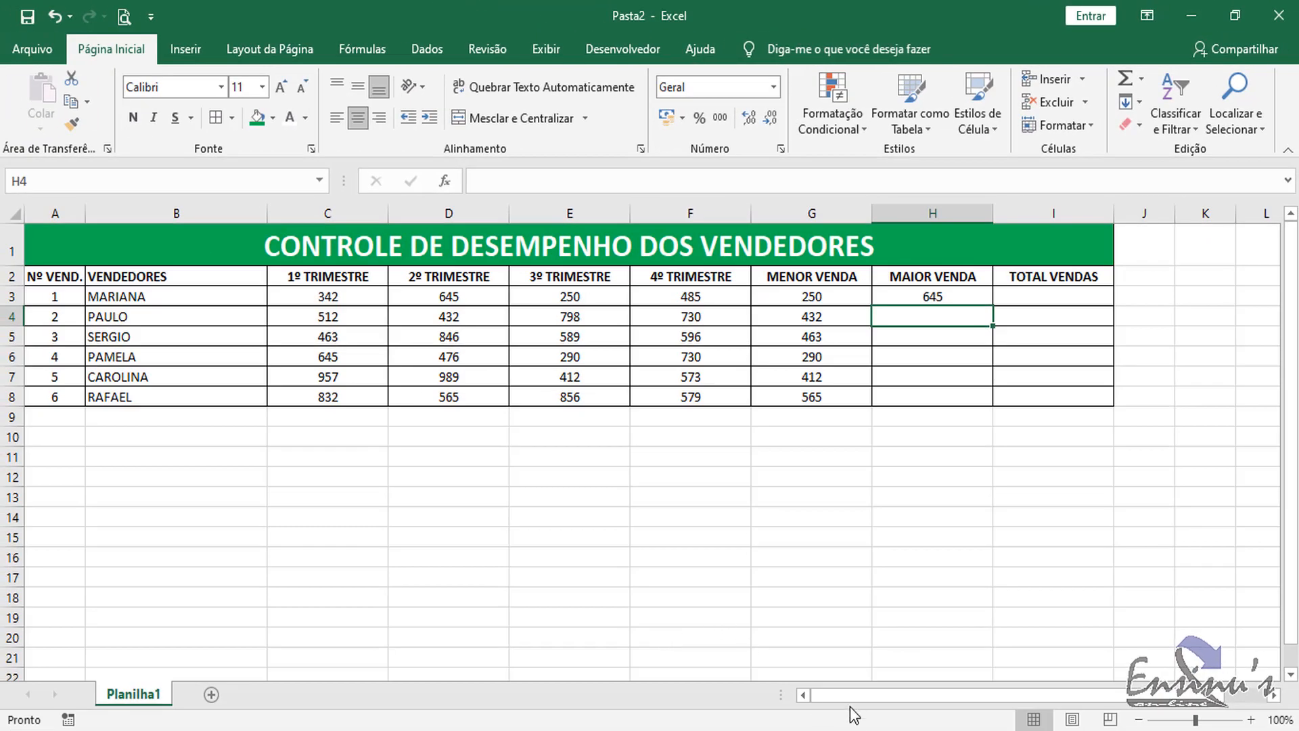
# - Enter the formula =MAXIMO(C4:F4) in cell H4 to calculate the second salesperson's "MAIOR VENDA"
pyautogui.write('=')
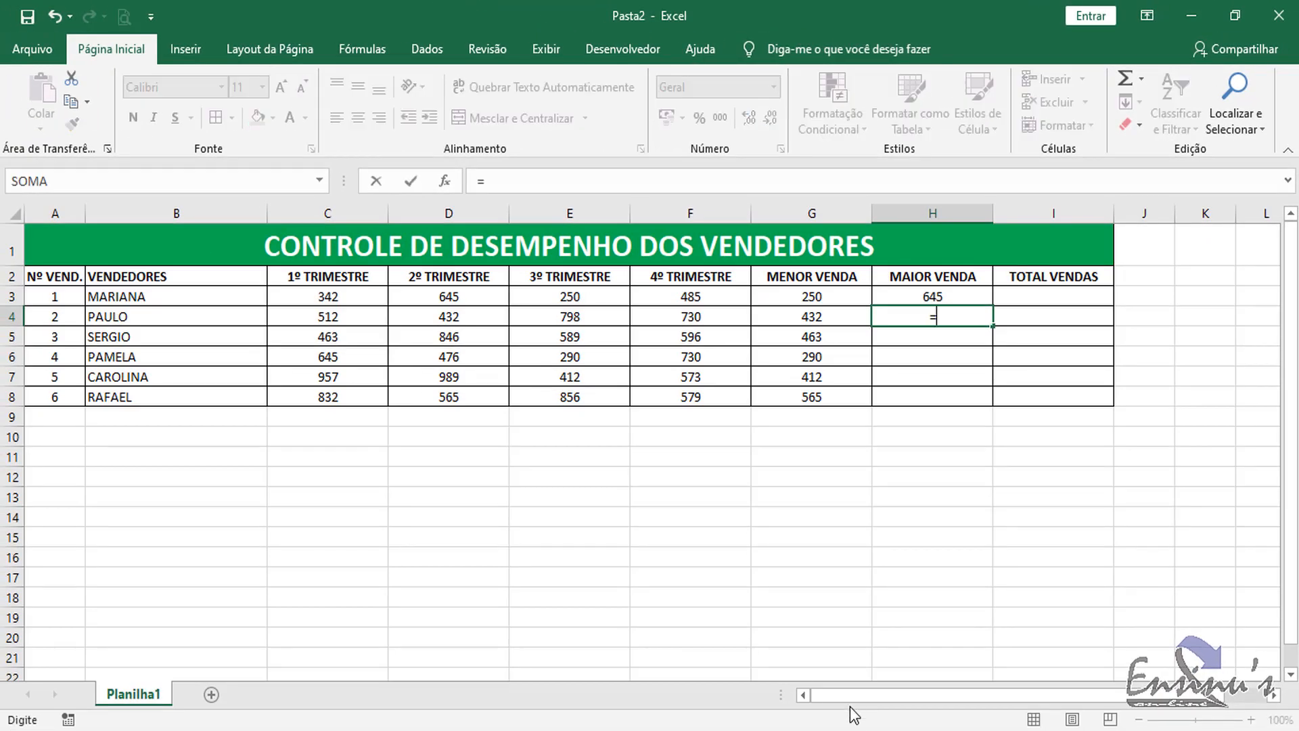
pyautogui.write('MA')
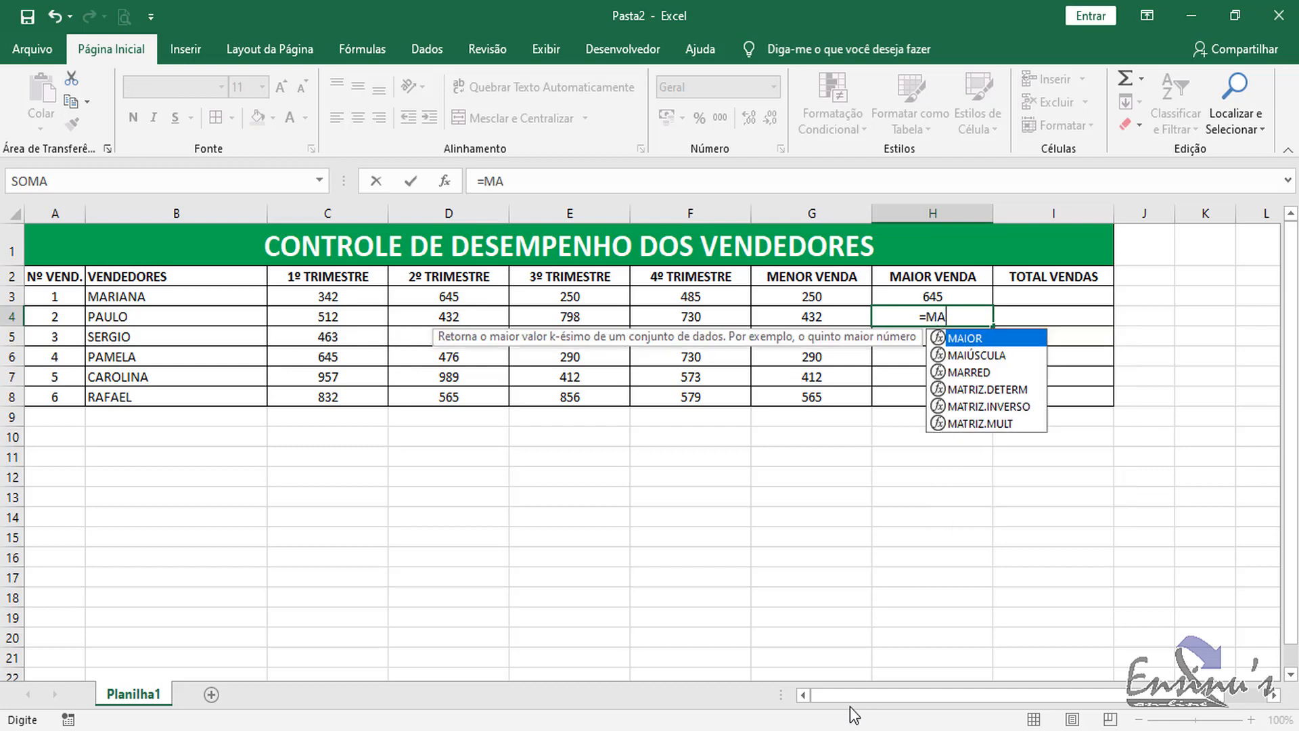
pyautogui.write('XIMO(')
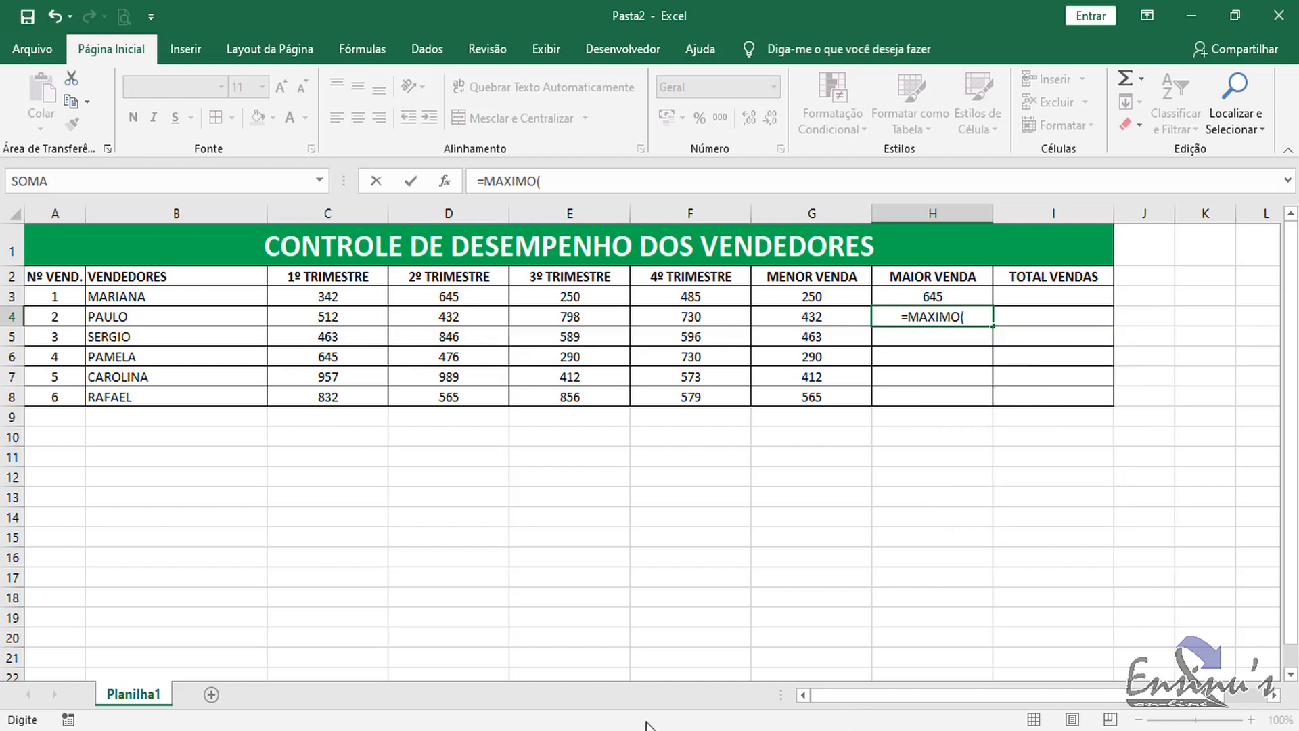
pyautogui.moveTo(335, 324); pyautogui.dragTo(814, 327)
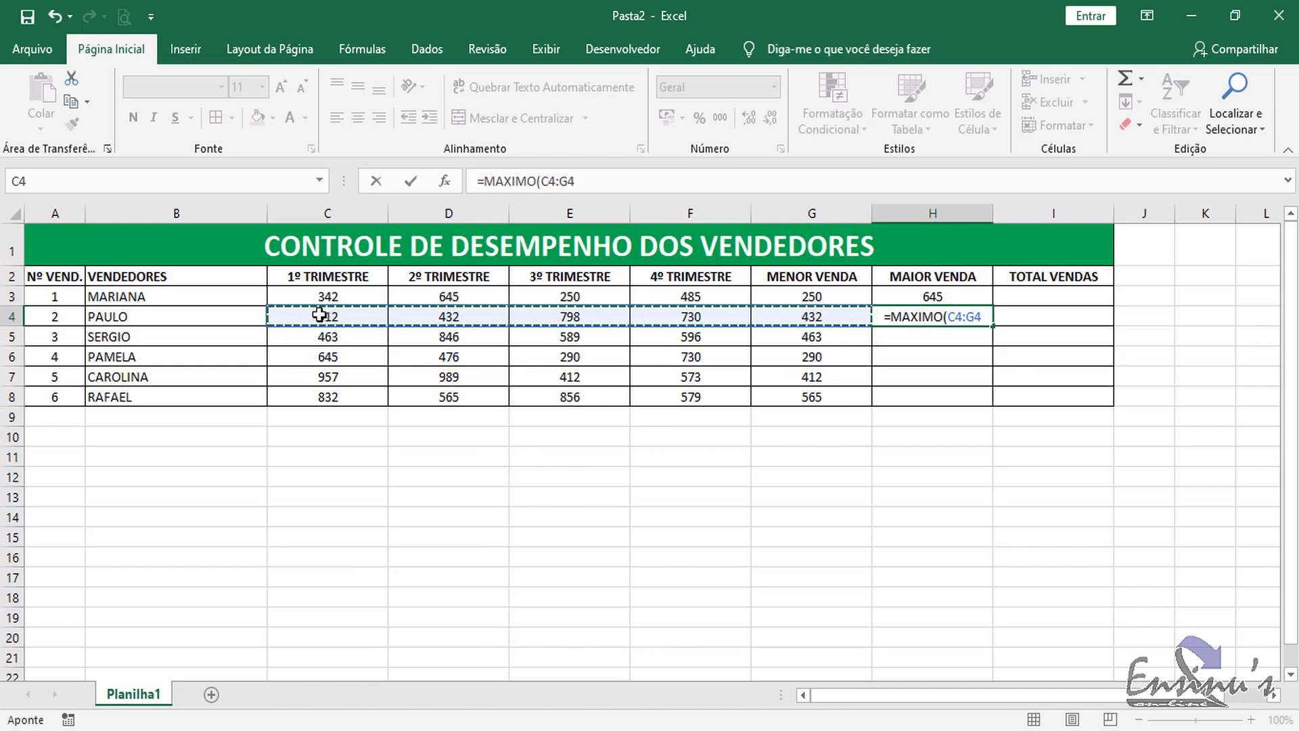
pyautogui.moveTo(319, 316); pyautogui.dragTo(706, 316)
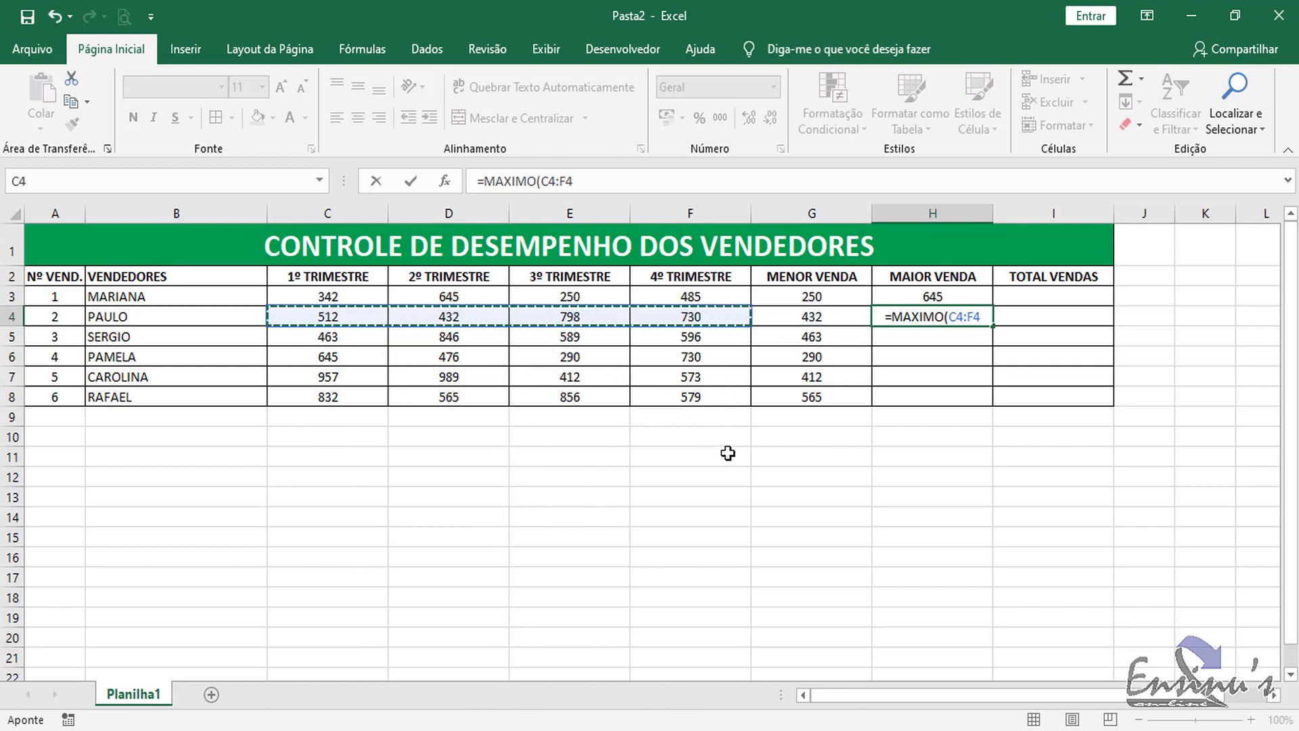
pyautogui.write(')')
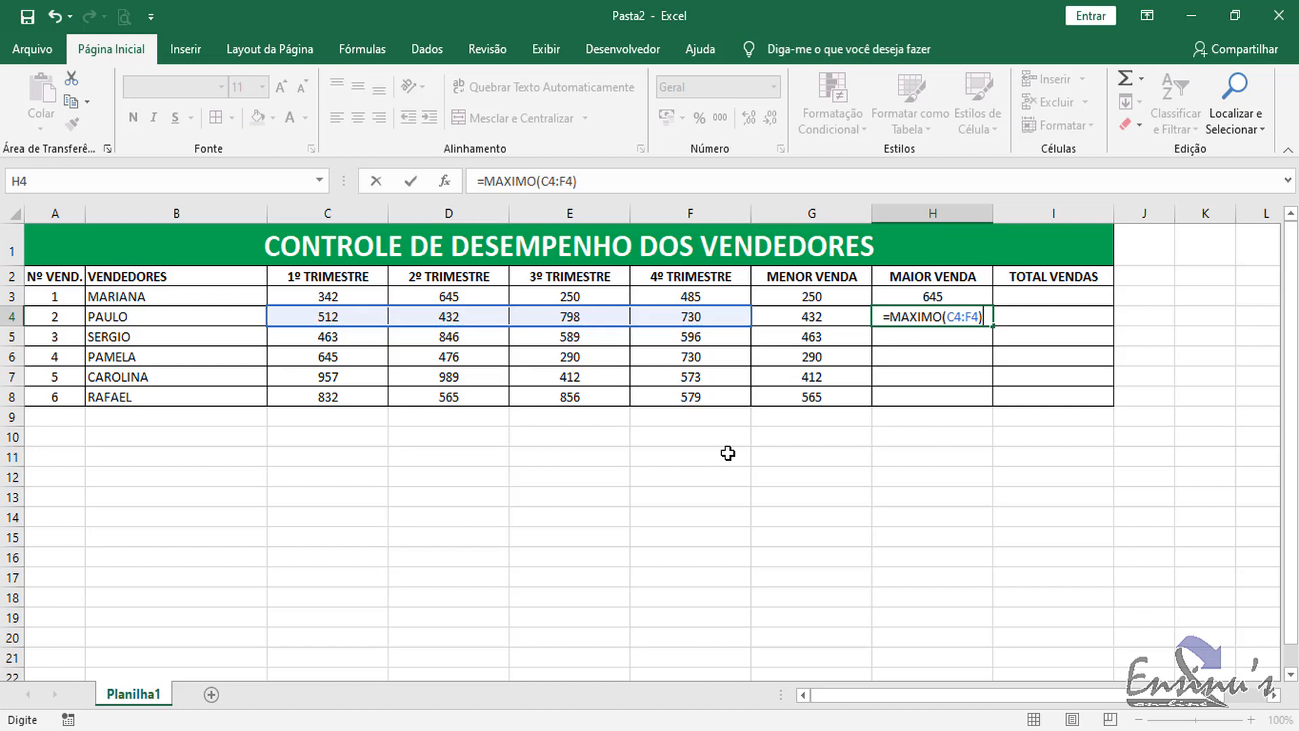
pyautogui.press('Return')
# - Enter the formula =MAXIMO(C5:F5) in cell H5 to calculate the third salesperson's "MAIOR VENDA"
pyautogui.write('=M')
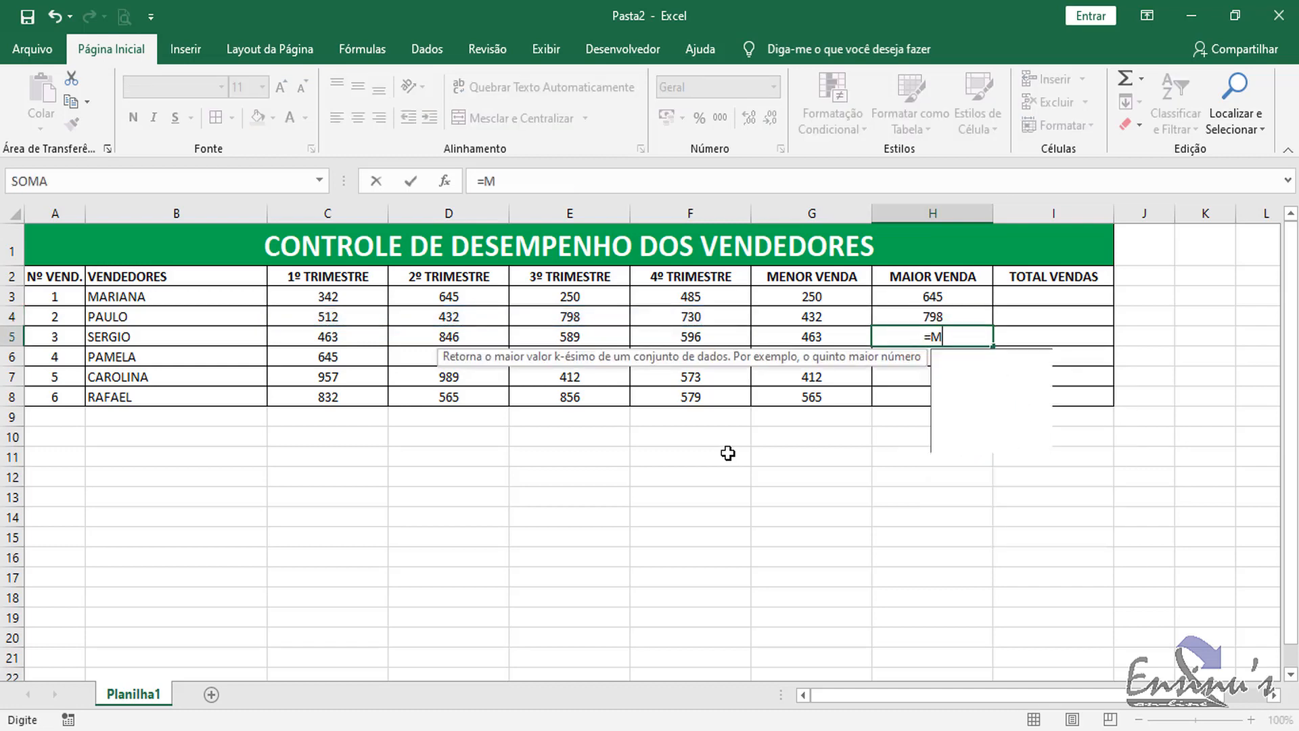
pyautogui.write('AXIMO(')
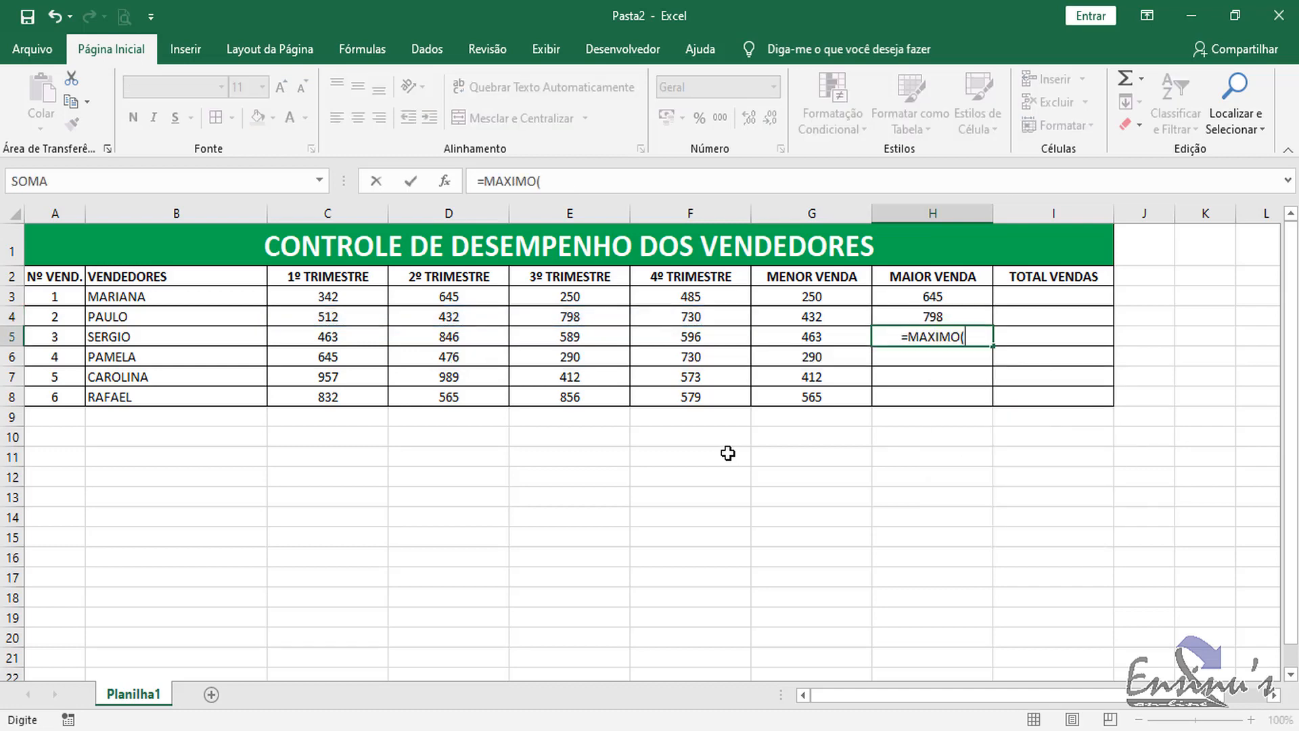
pyautogui.moveTo(369, 335); pyautogui.dragTo(660, 336)
pyautogui.write(')')
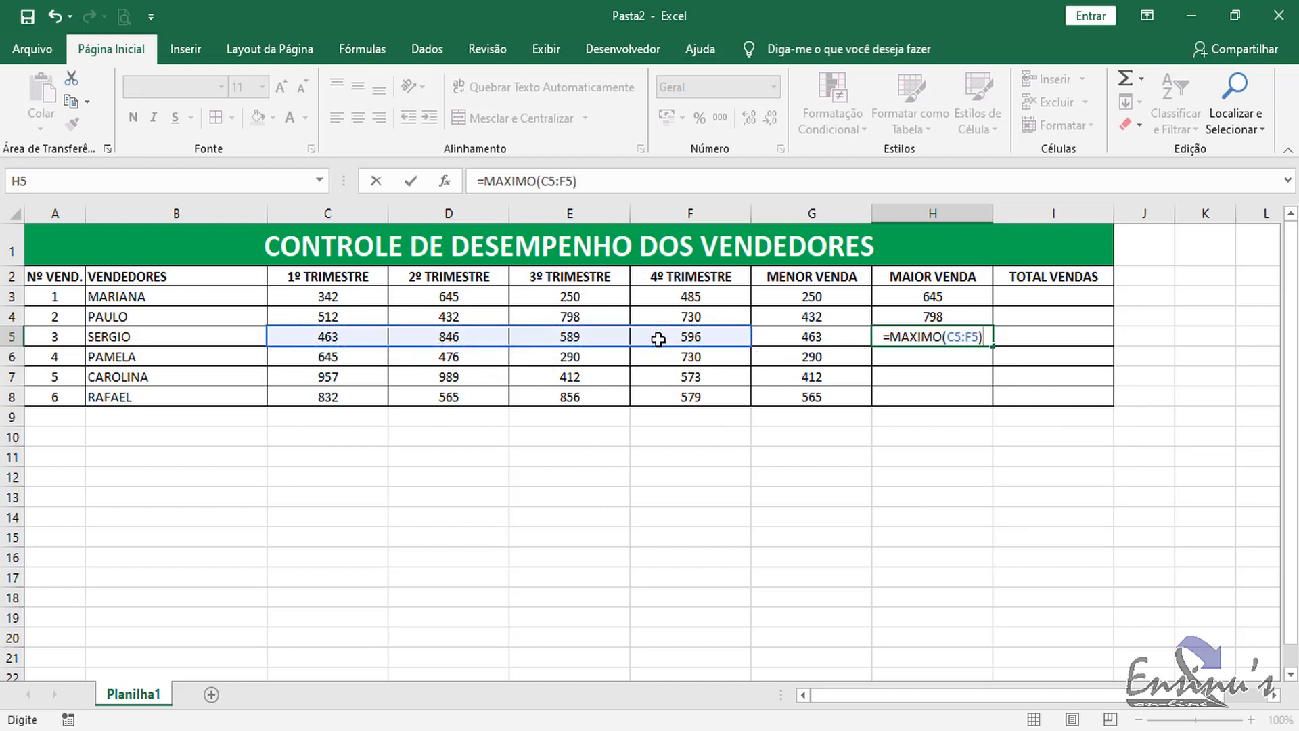
pyautogui.press('Return')
# - Enter the formula =MAXIMO(C6:F6) in cell H6 to calculate the fourth salesperson's "MAIOR VENDA"
pyautogui.write('=MAXIMO(')
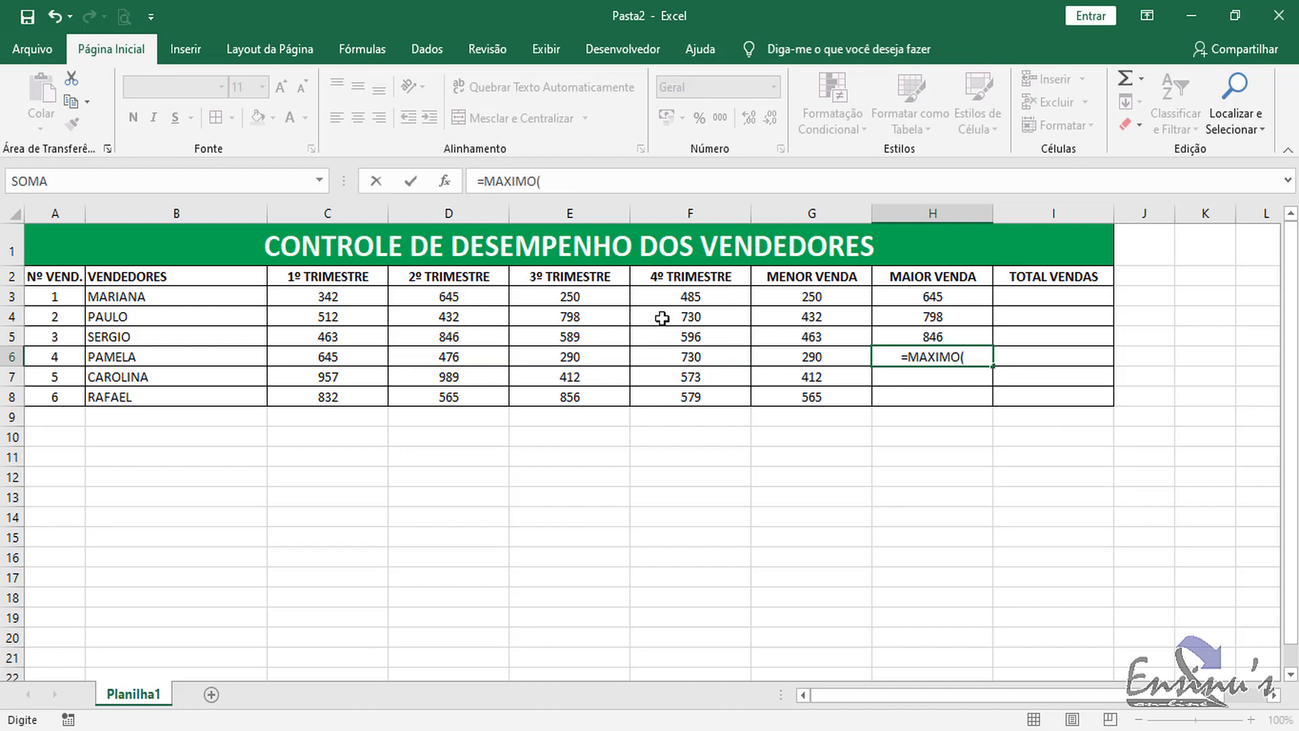
pyautogui.moveTo(337, 357); pyautogui.dragTo(694, 355)
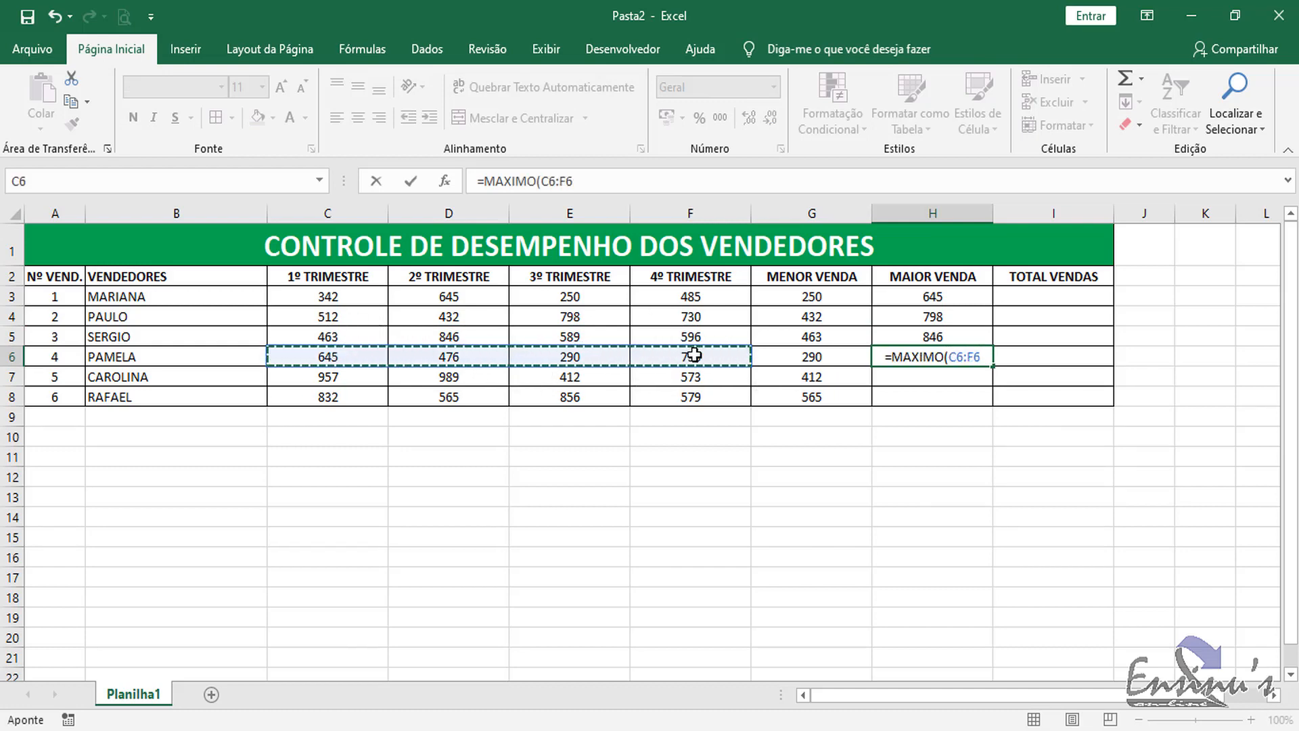
pyautogui.write(')')
pyautogui.press('Return')
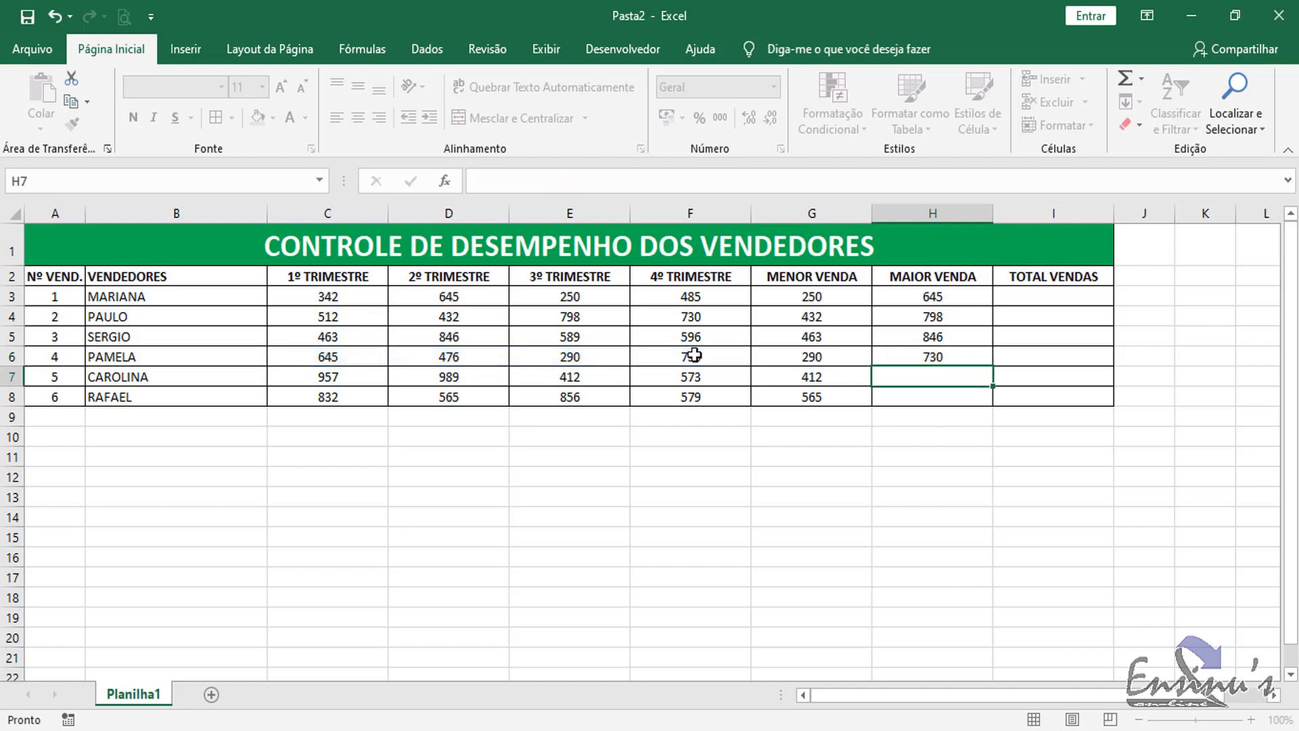
# - Enter the formula =MAXIMO(C7:F7) in cell H7 to calculate the fifth salesperson's "MAIOR VENDA"
pyautogui.write('=MAXIMO(')
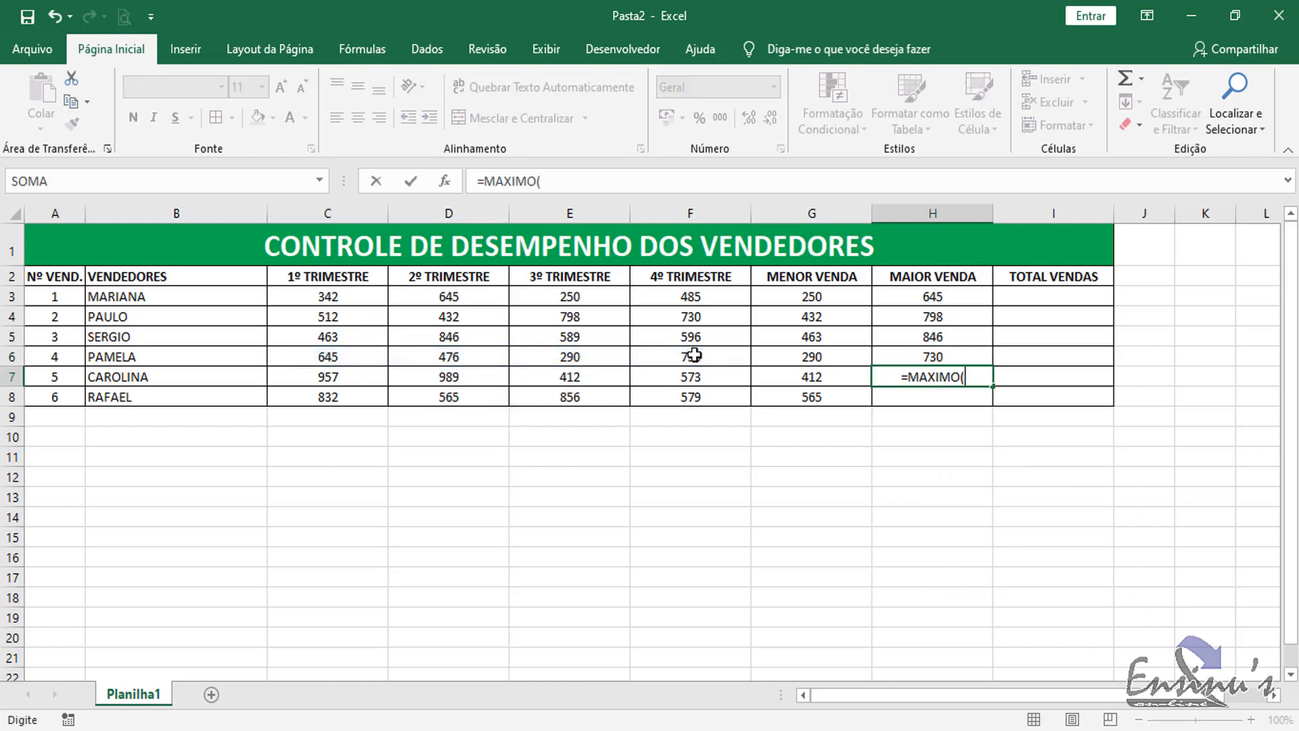
pyautogui.moveTo(346, 370); pyautogui.dragTo(673, 367)
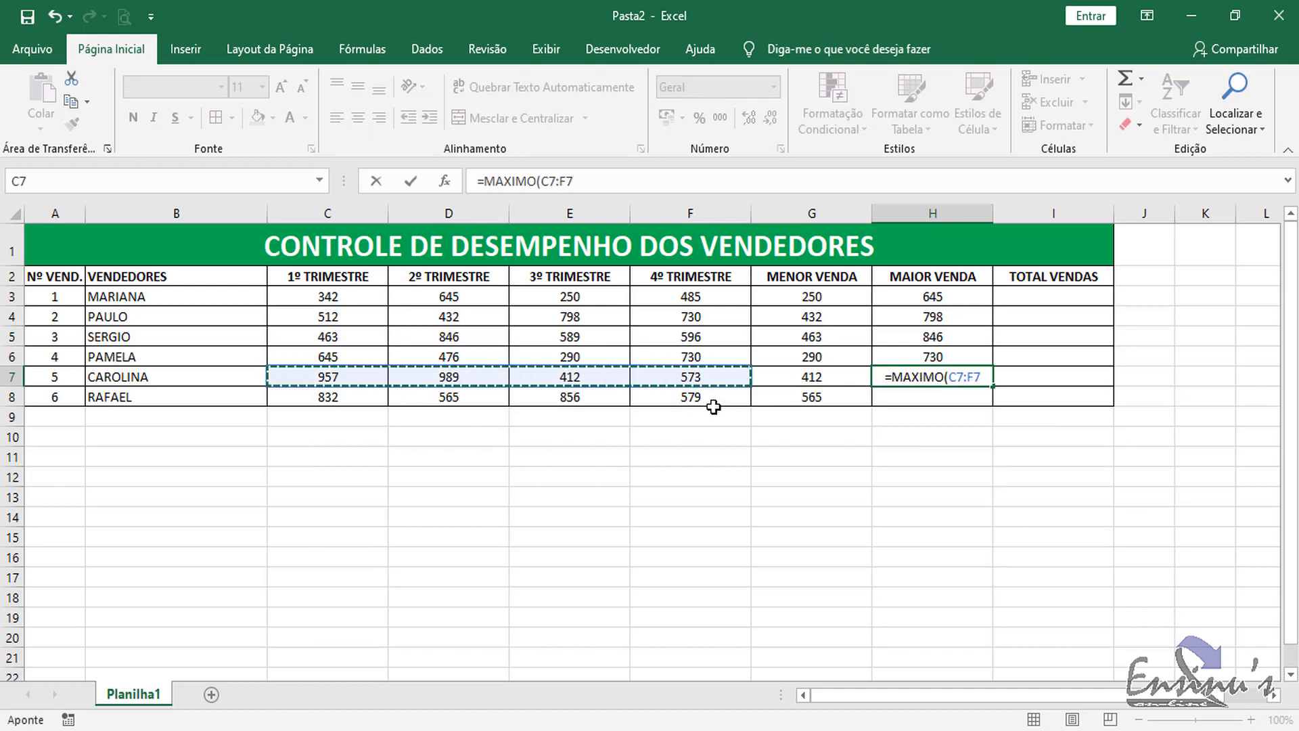
pyautogui.write(')')
pyautogui.press('Return')
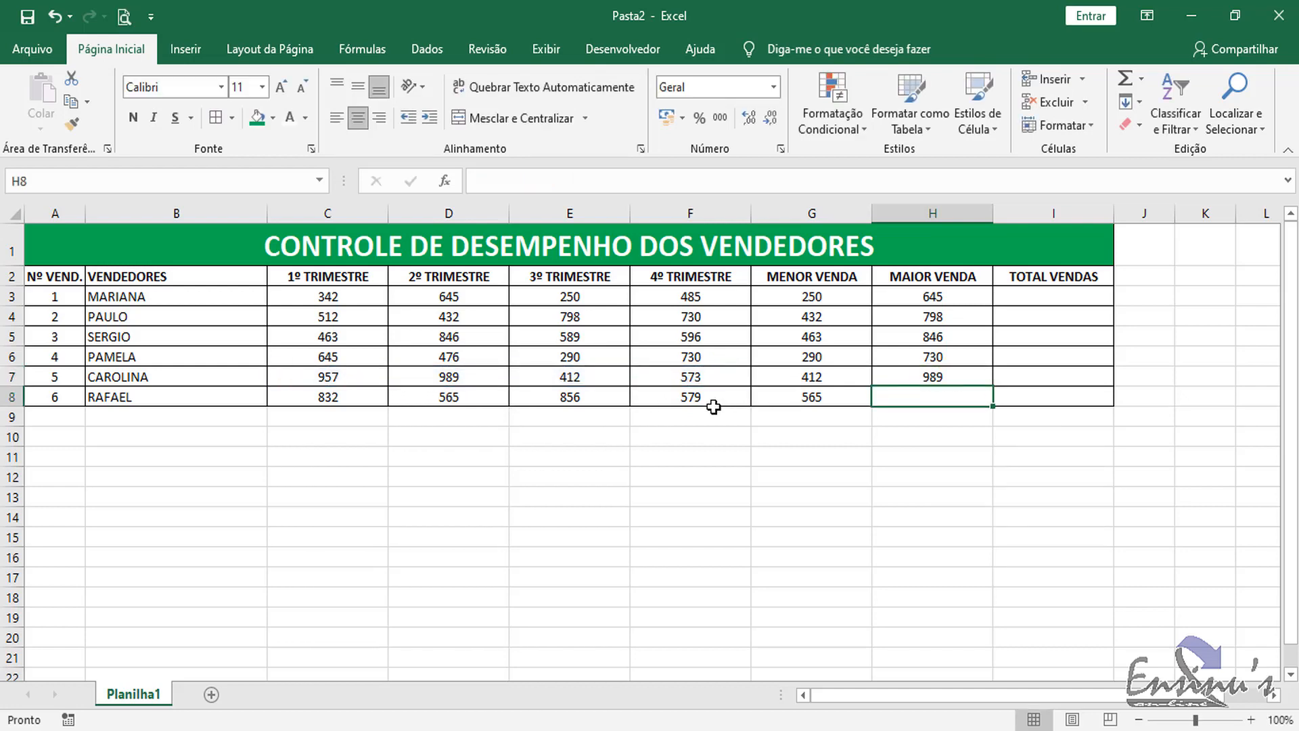
# - Enter the formula =MAXIMO(C8:F8) in cell H8 to calculate the sixth salesperson's "MAIOR VENDA"
pyautogui.write('=MAXIMO')
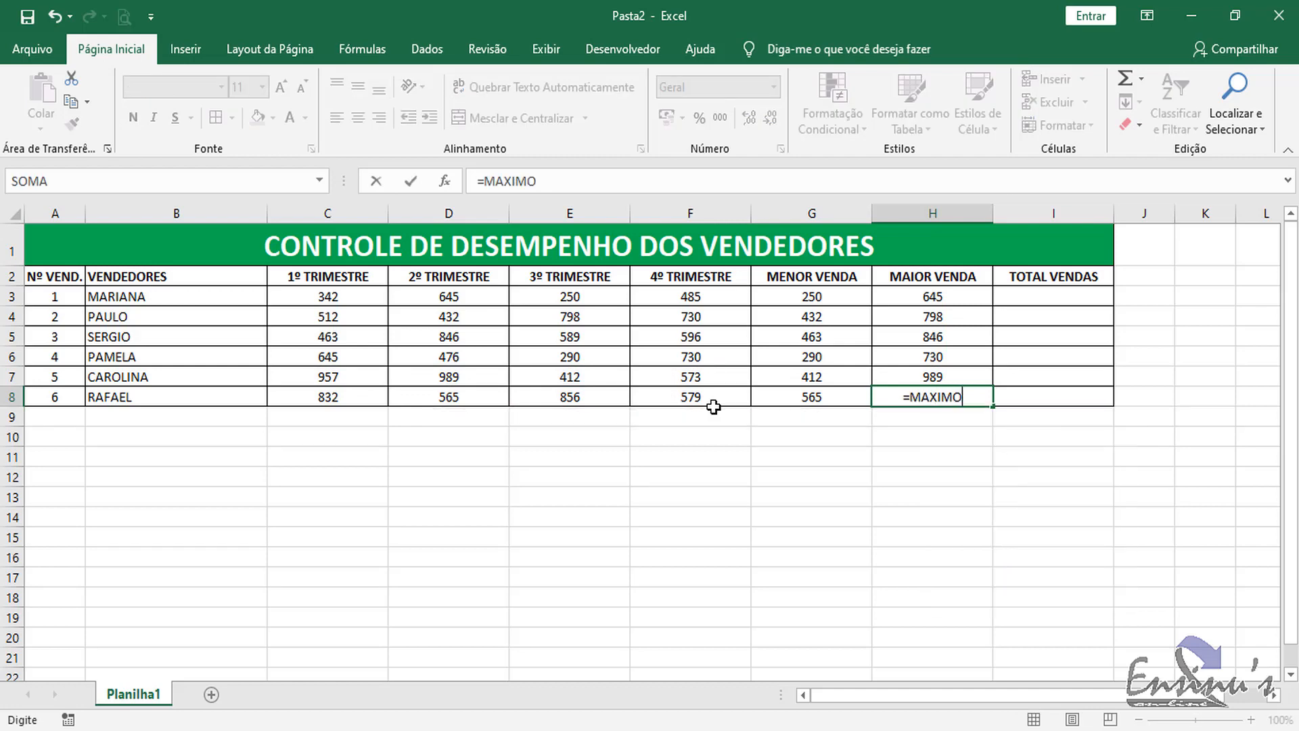
pyautogui.write('(')
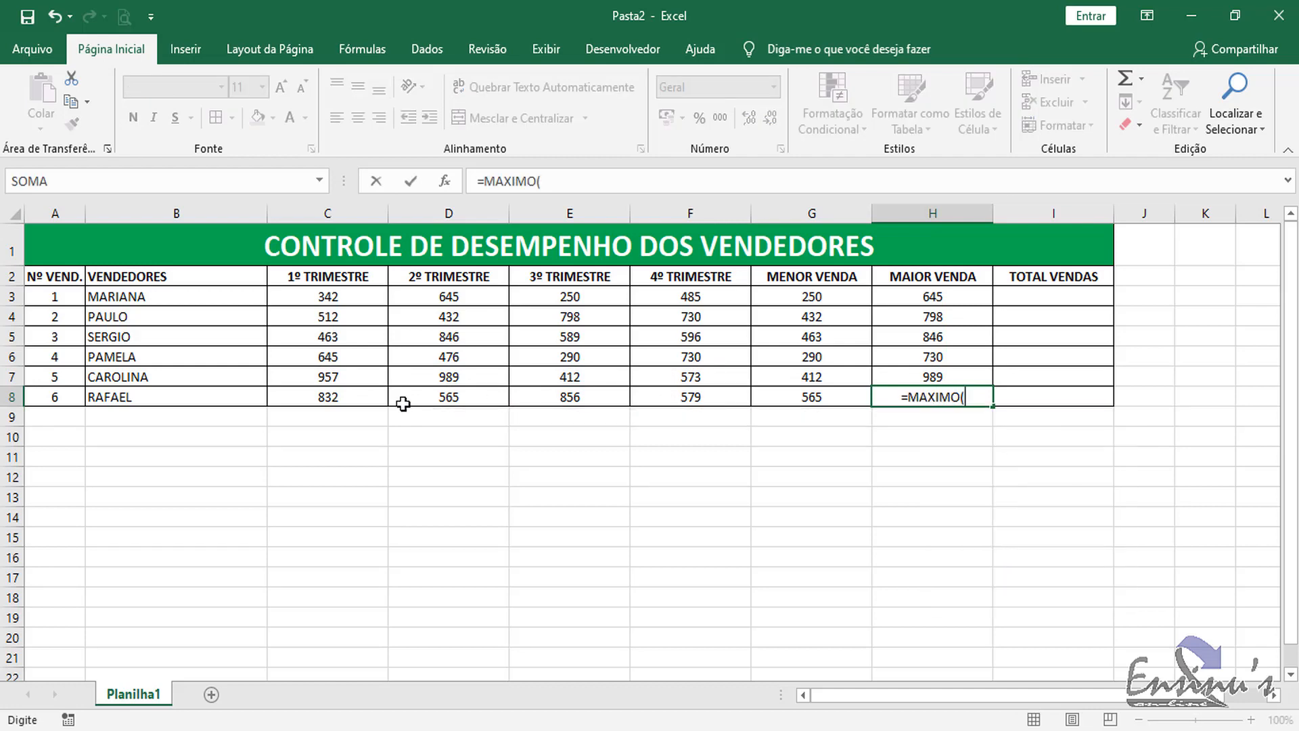
pyautogui.moveTo(347, 399); pyautogui.dragTo(676, 397)
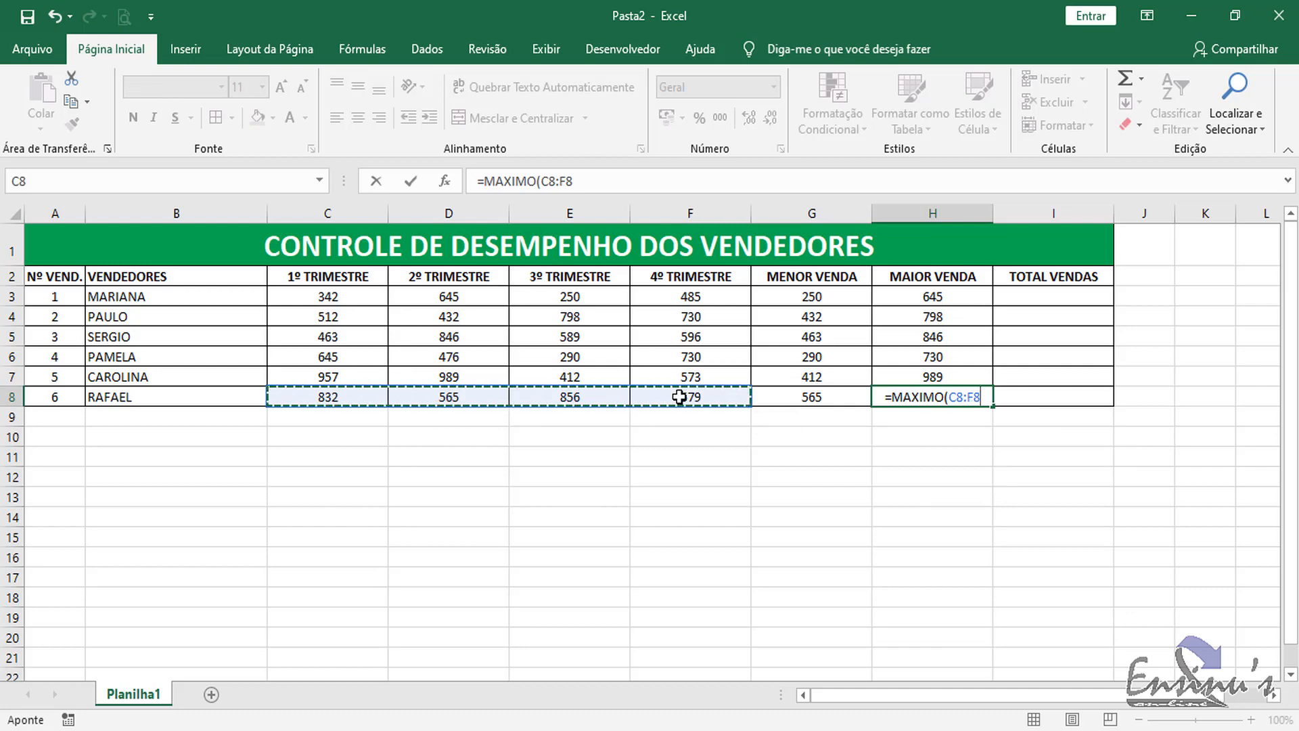
pyautogui.write(')')
pyautogui.press('Return')
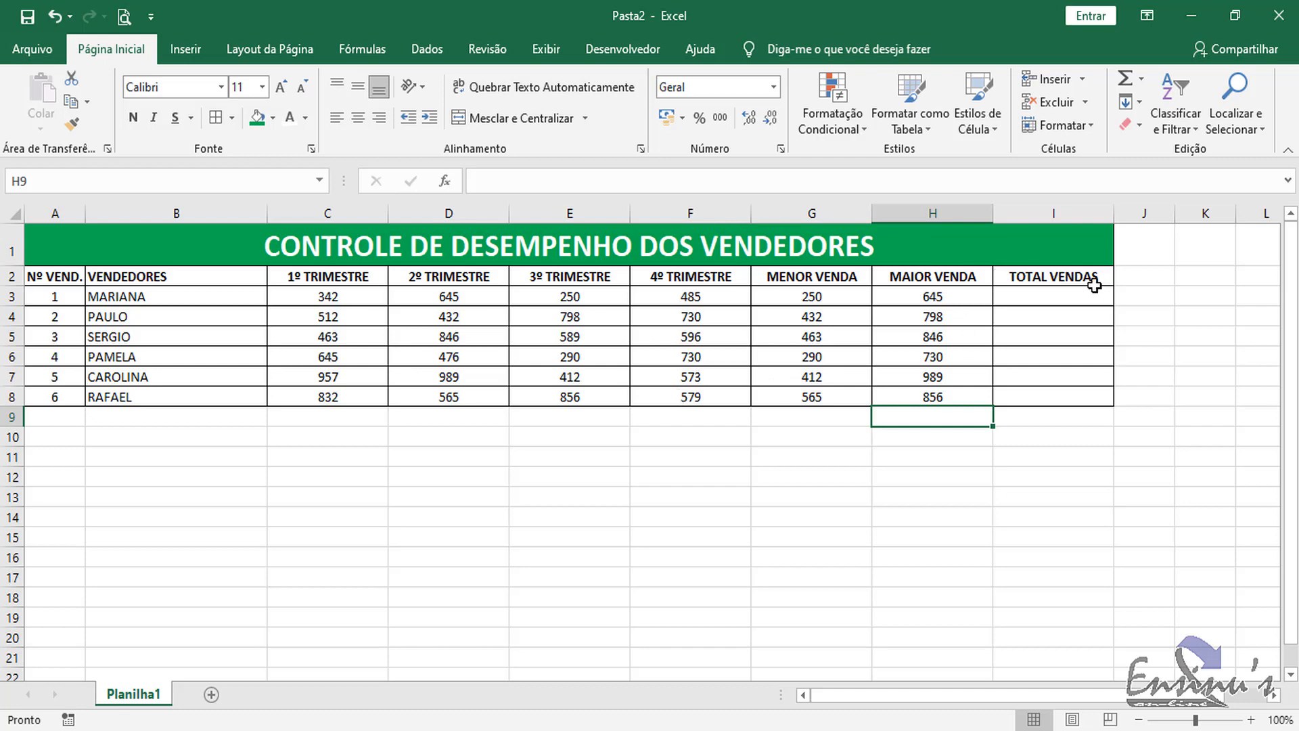
# - Enter the formula =SOMA(C3:F3) in cell I3 for the first salesperson's "TOTAL VENDAS" and check the formula in I3
pyautogui.click(1050, 295)
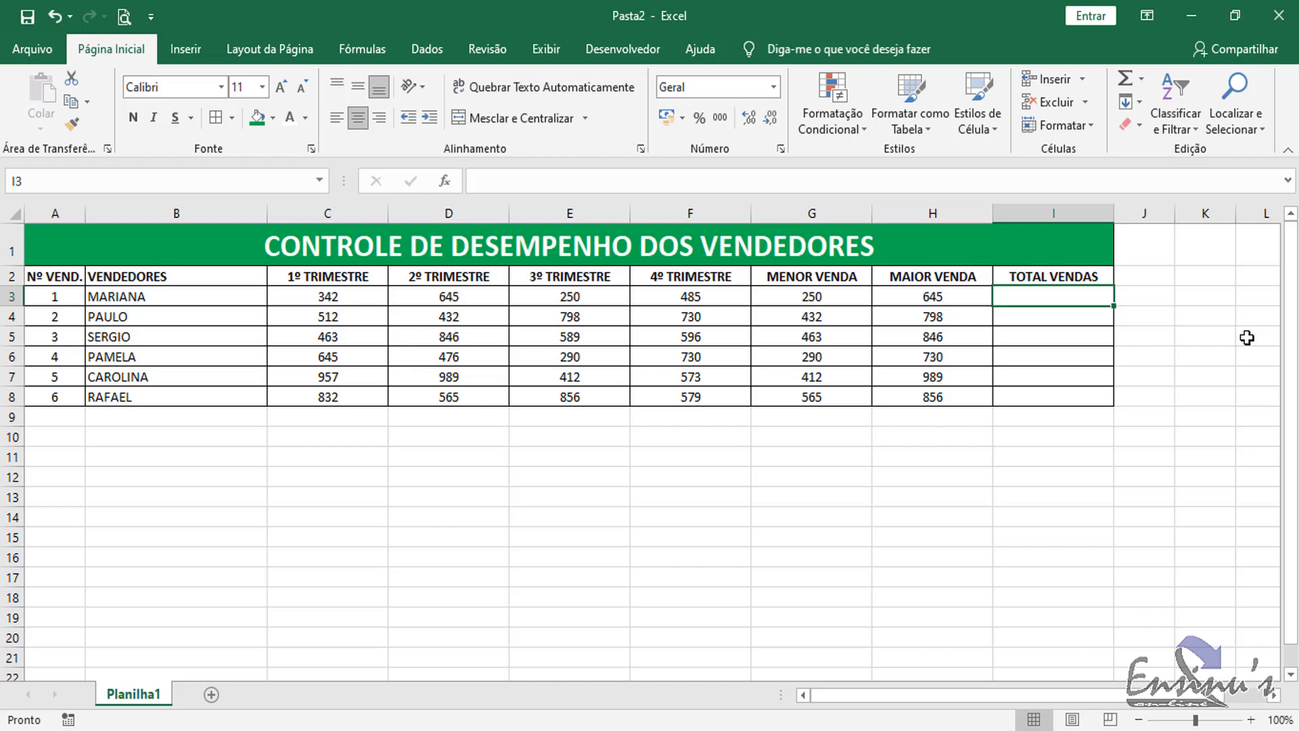
pyautogui.write('=')
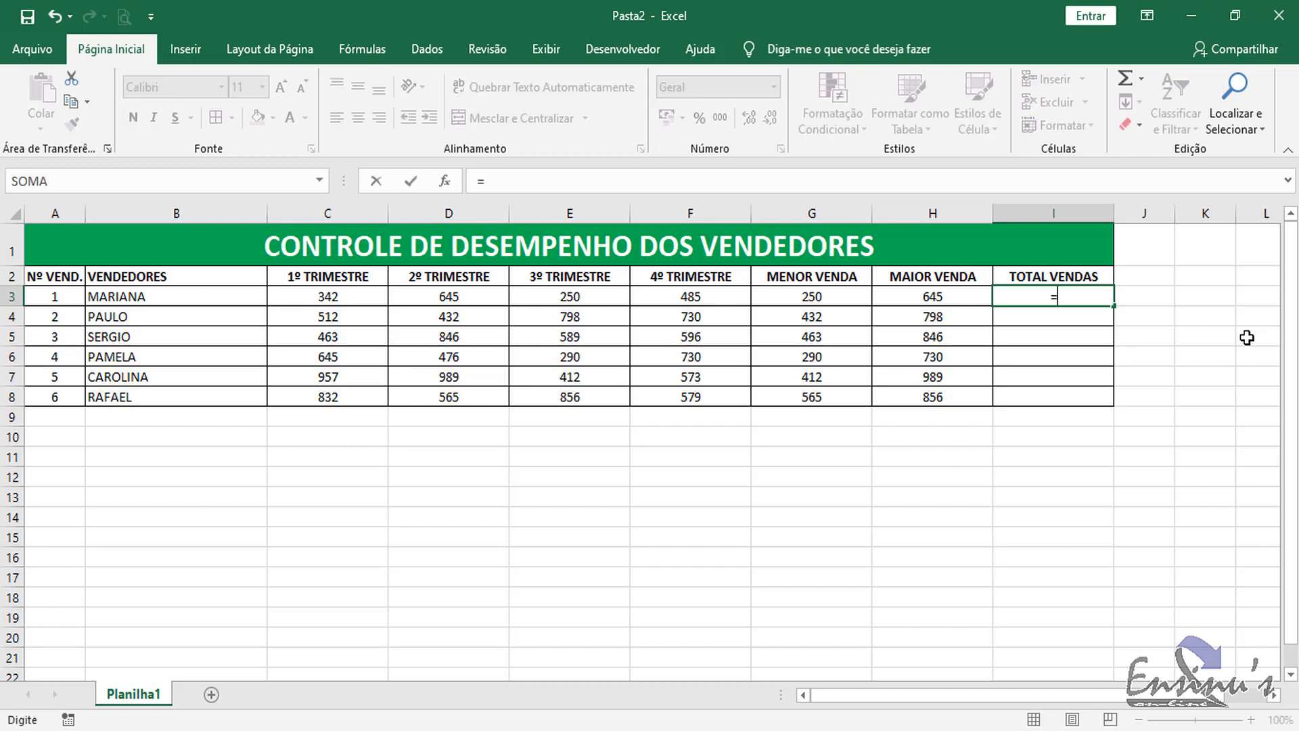
pyautogui.write('SOMA')
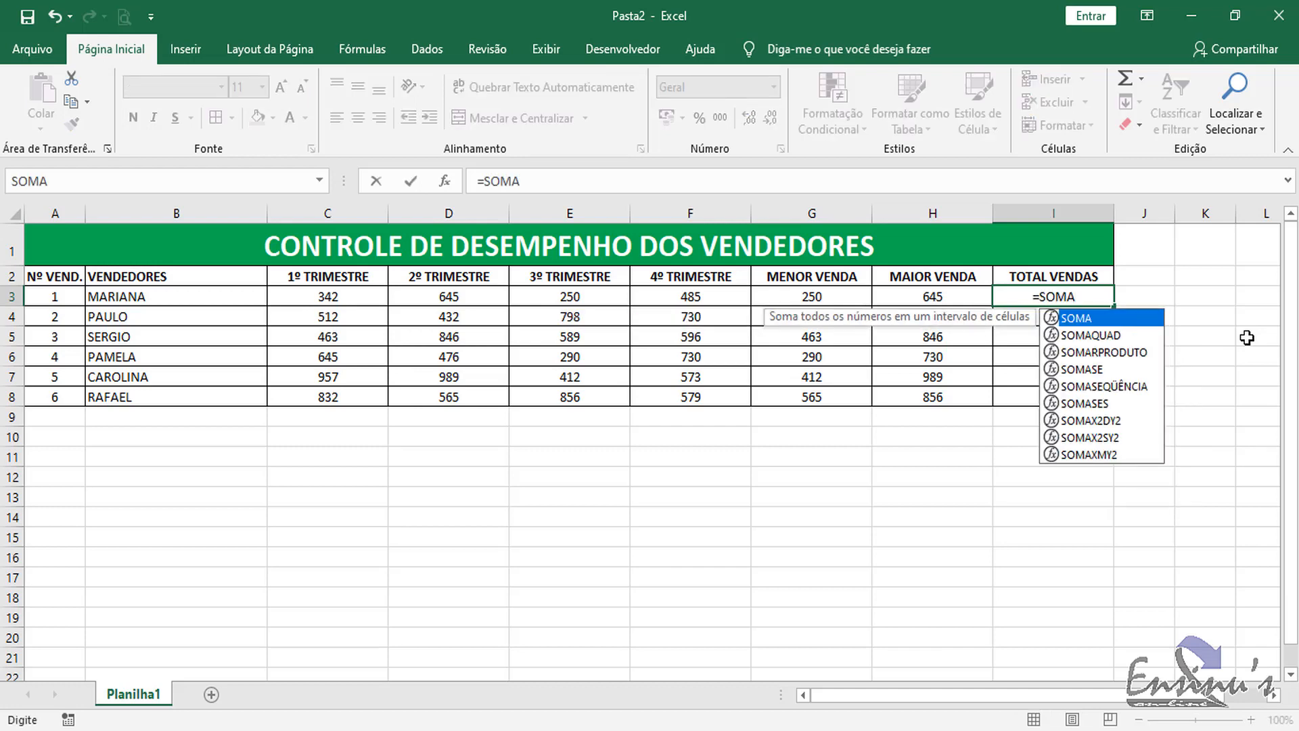
pyautogui.write('(')
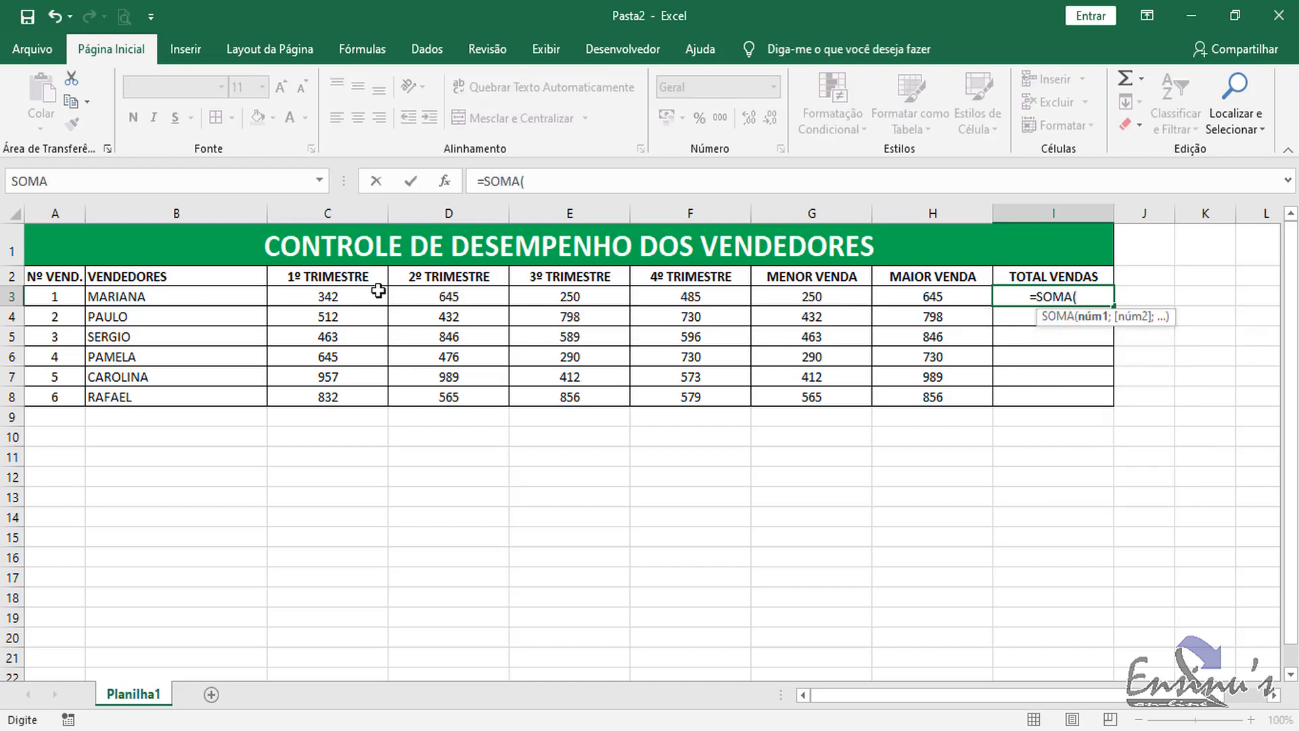
pyautogui.moveTo(348, 296); pyautogui.dragTo(675, 297)
pyautogui.write(')')
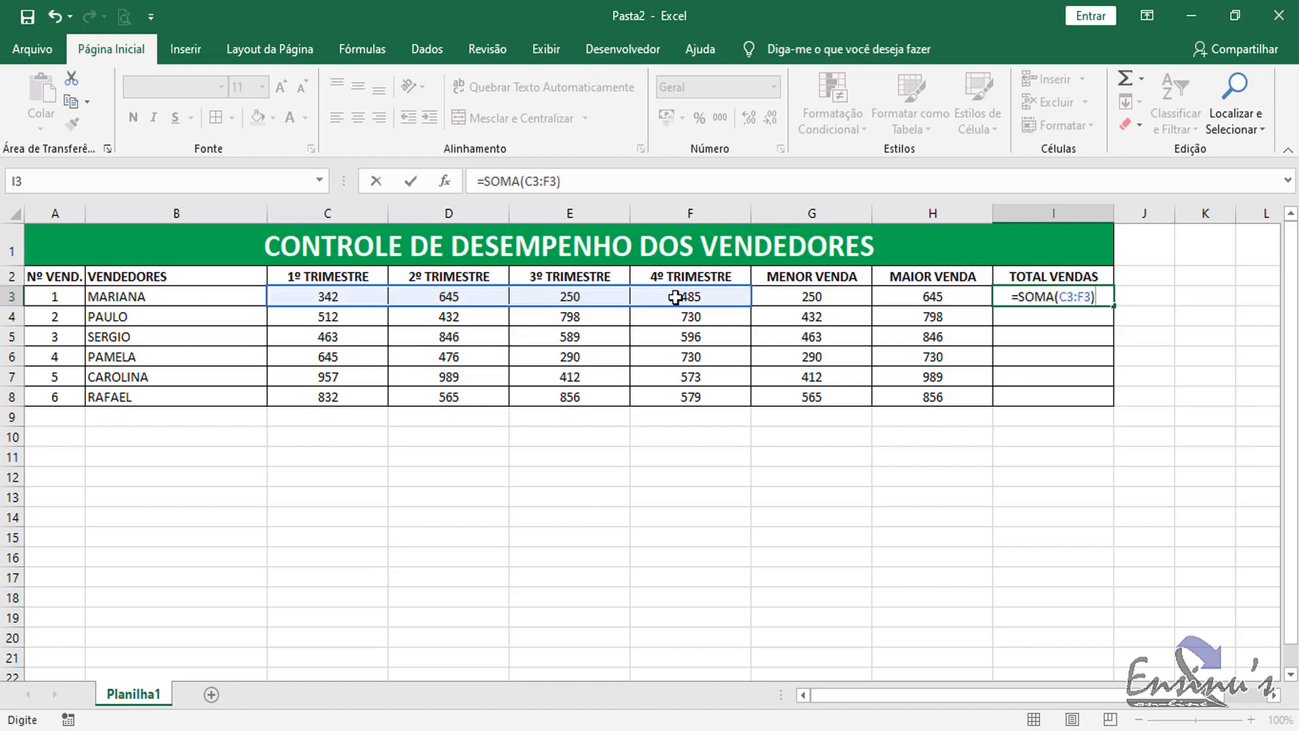
pyautogui.press('Return')
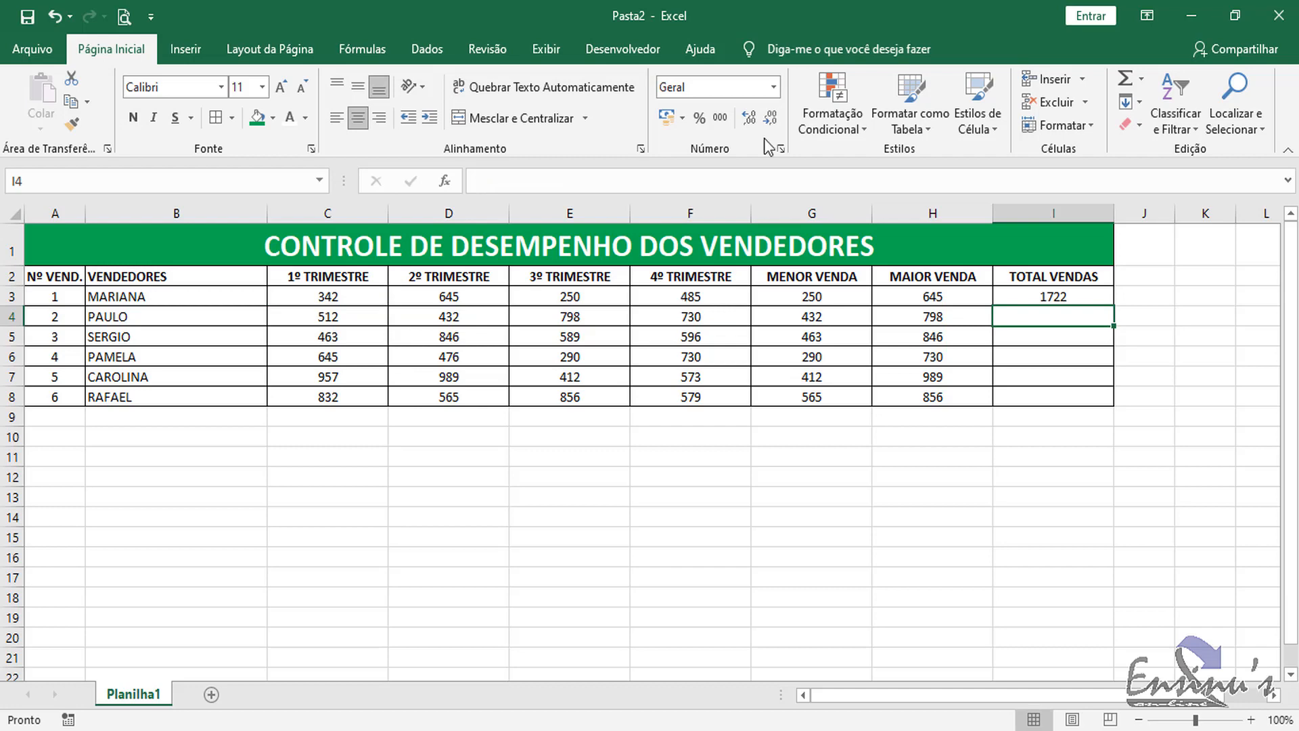
pyautogui.click(1076, 297)
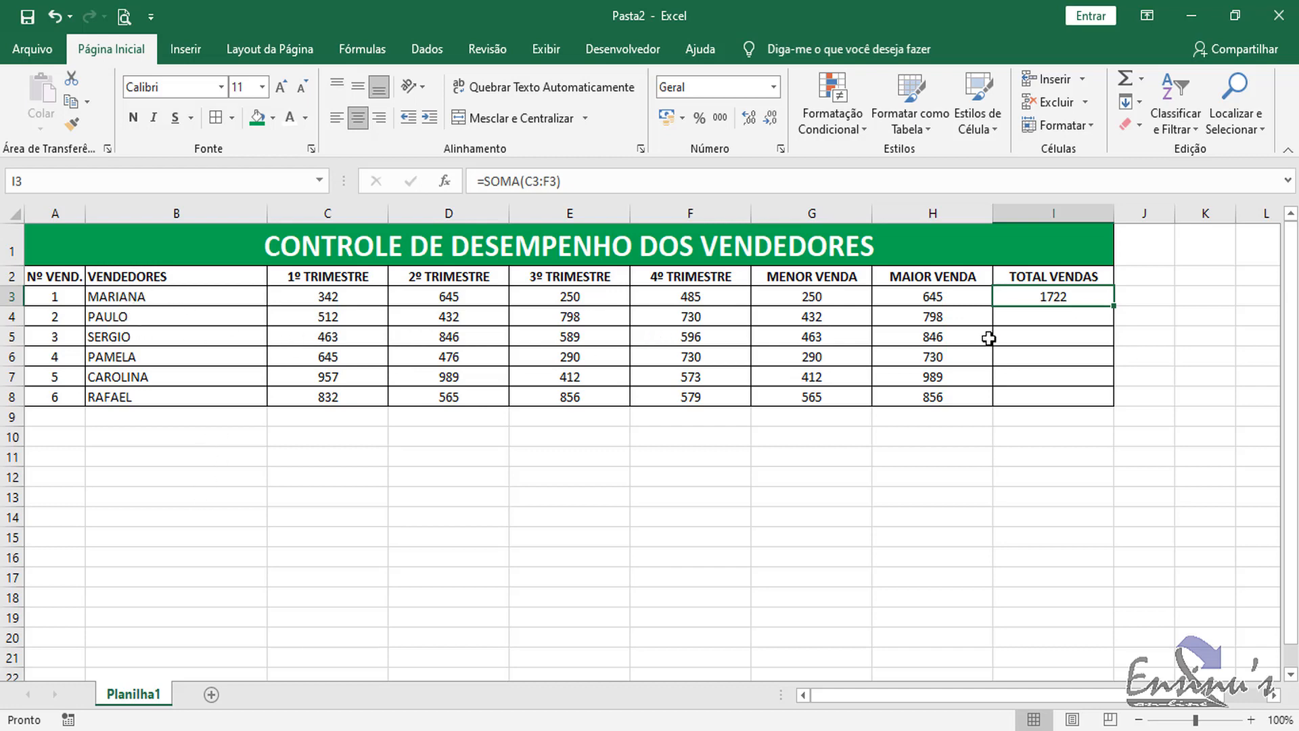
# - Enter the formula =SOMA(C4:F4) in cell I4 to calculate the second salesperson's "TOTAL VENDAS"
pyautogui.click(1055, 316)
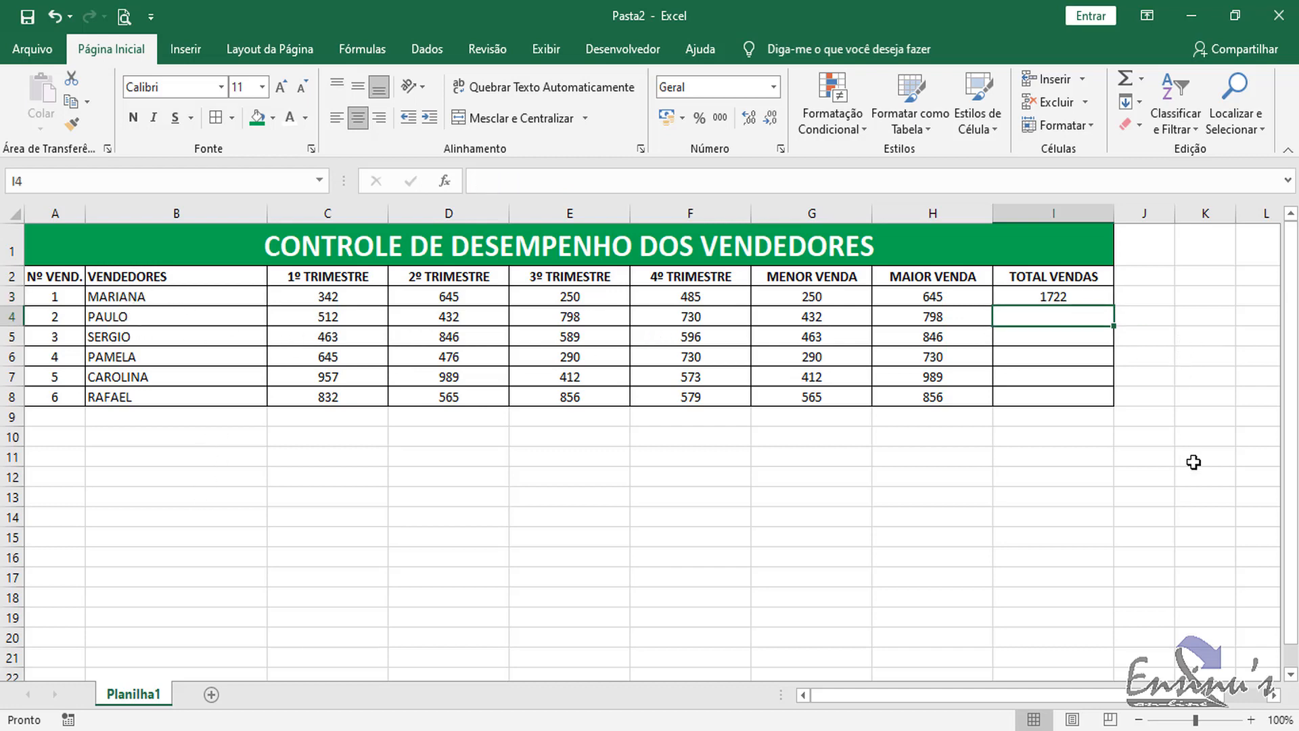
pyautogui.write('=SOMA')
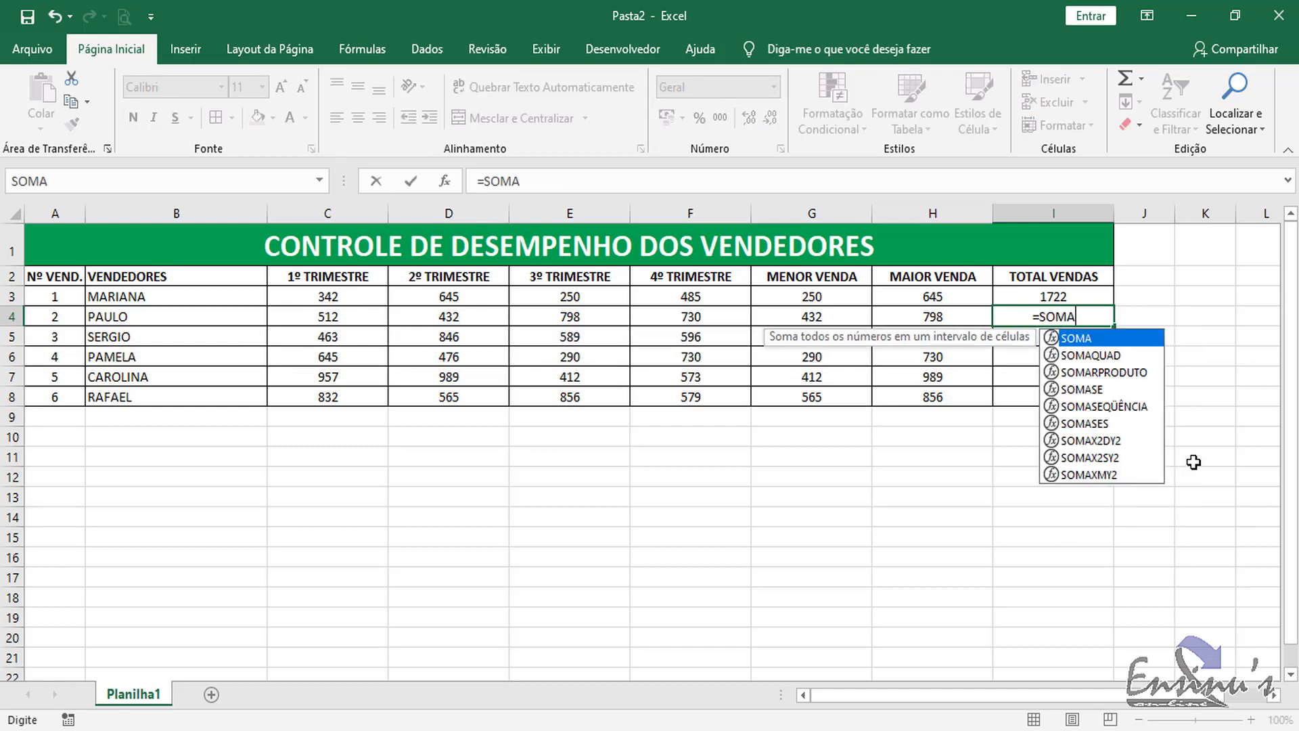
pyautogui.write('(')
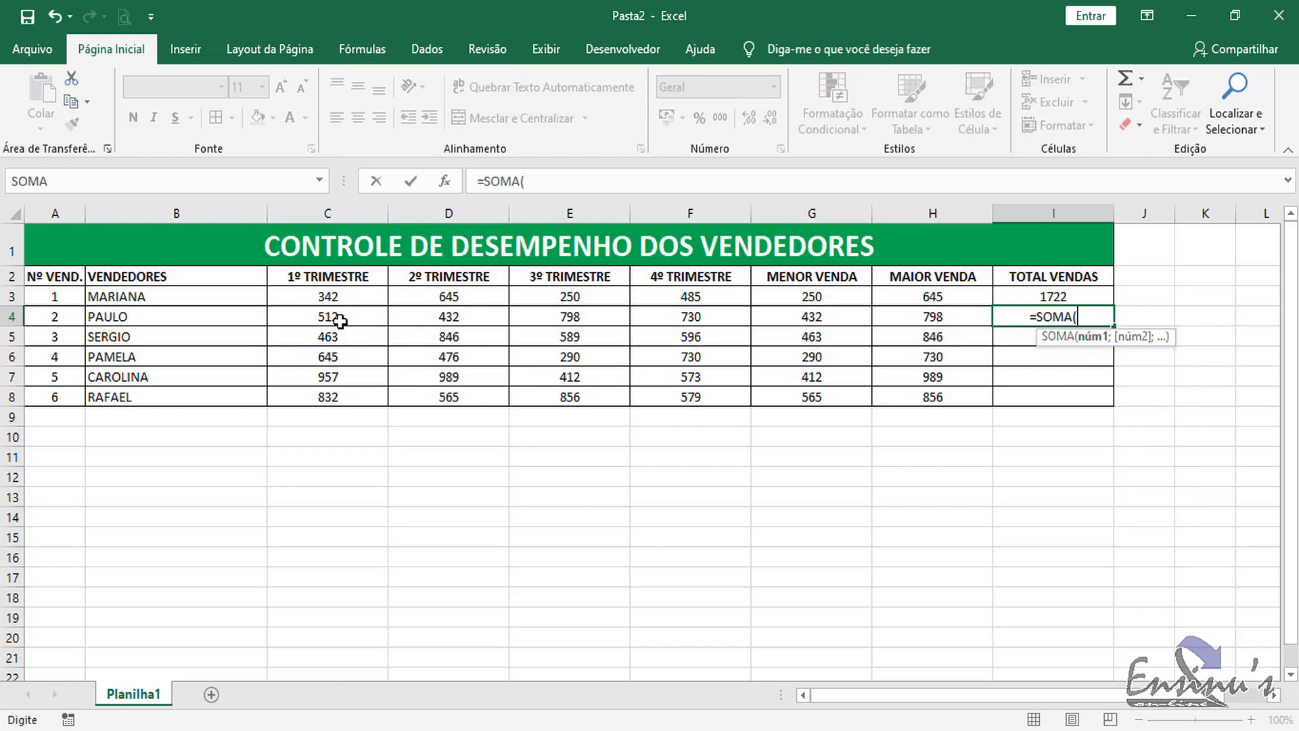
pyautogui.moveTo(339, 317); pyautogui.dragTo(736, 336)
pyautogui.write(')')
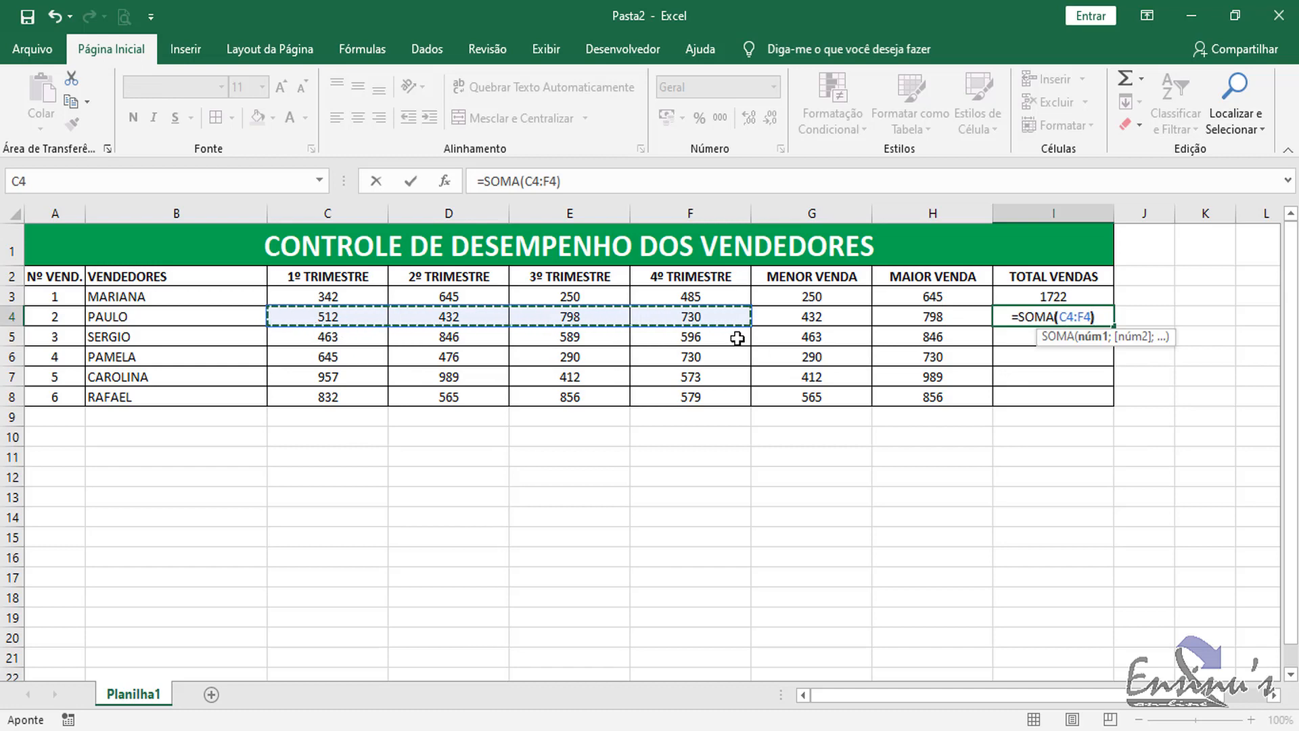
pyautogui.press('Return')
# - Enter the formula =SOMA(C5:F5) in cell I5 to calculate the third salesperson's "TOTAL VENDAS"
pyautogui.write('=')
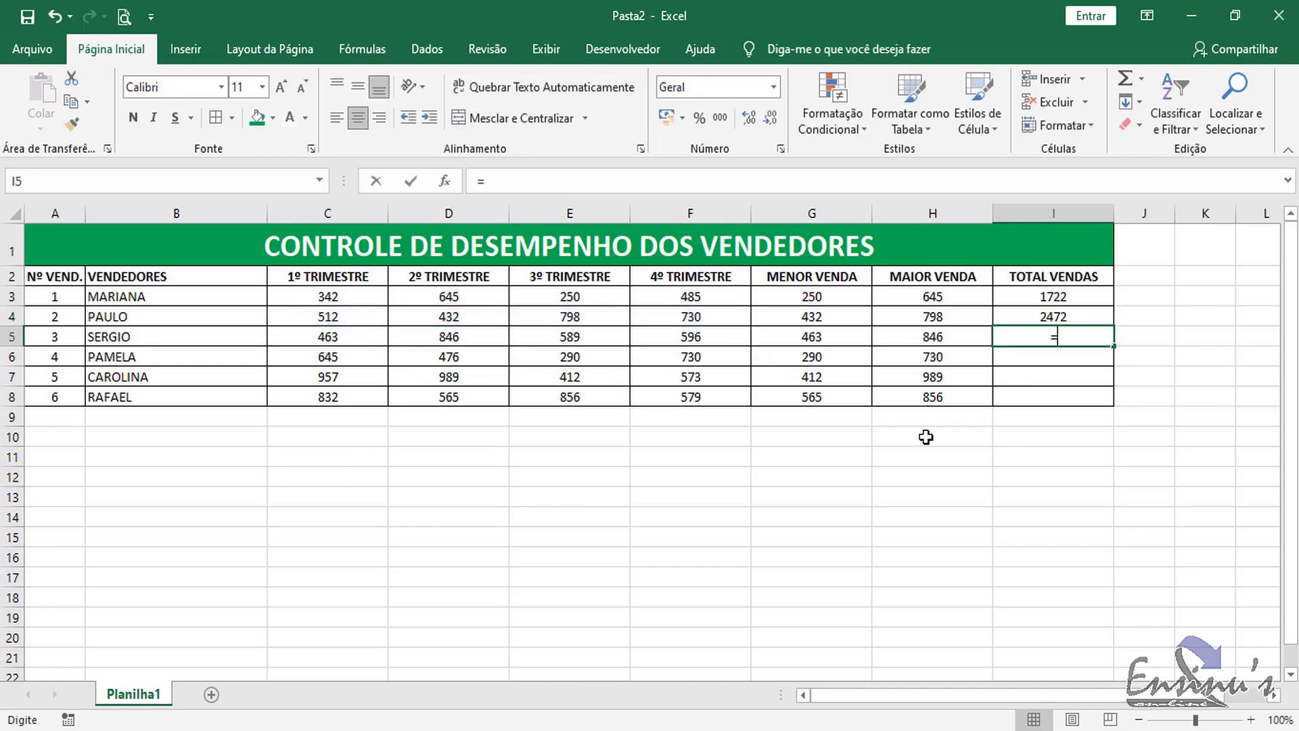
pyautogui.write('SOMA')
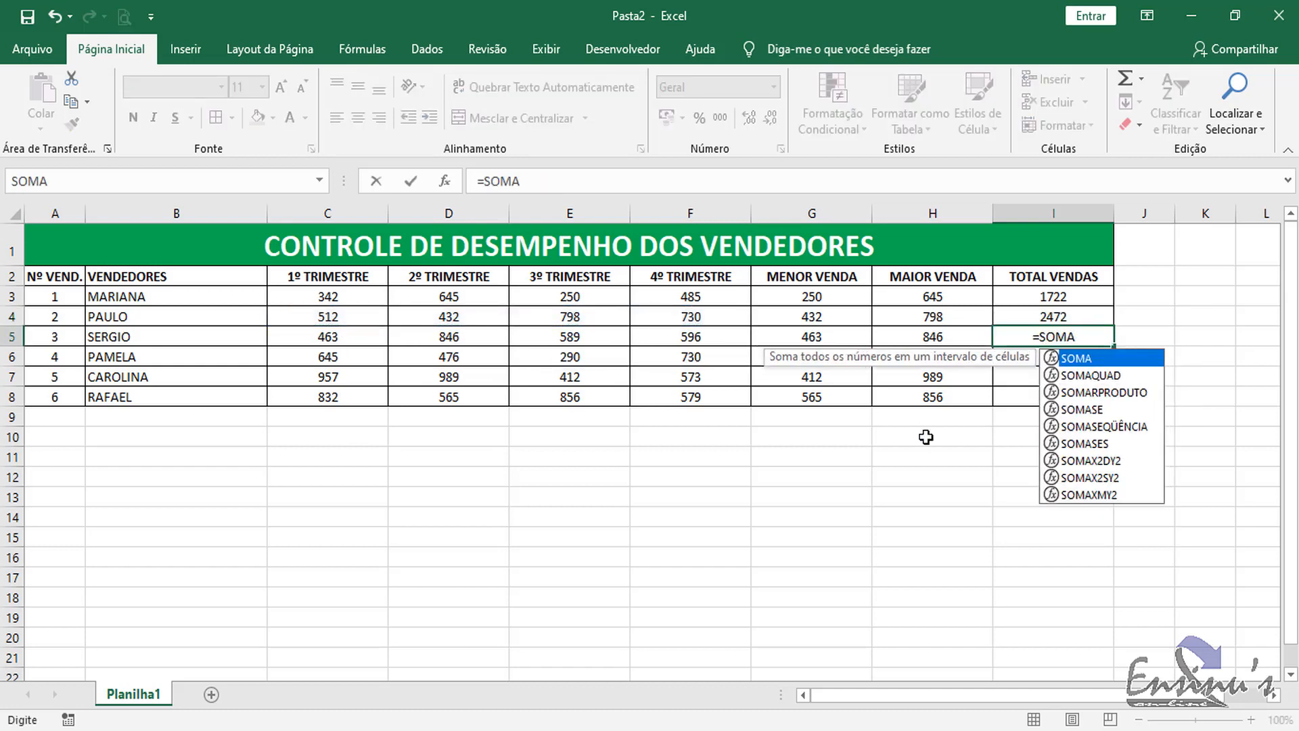
pyautogui.write('(')
pyautogui.moveTo(351, 338); pyautogui.dragTo(710, 343)
pyautogui.write(')')
pyautogui.press('Return')
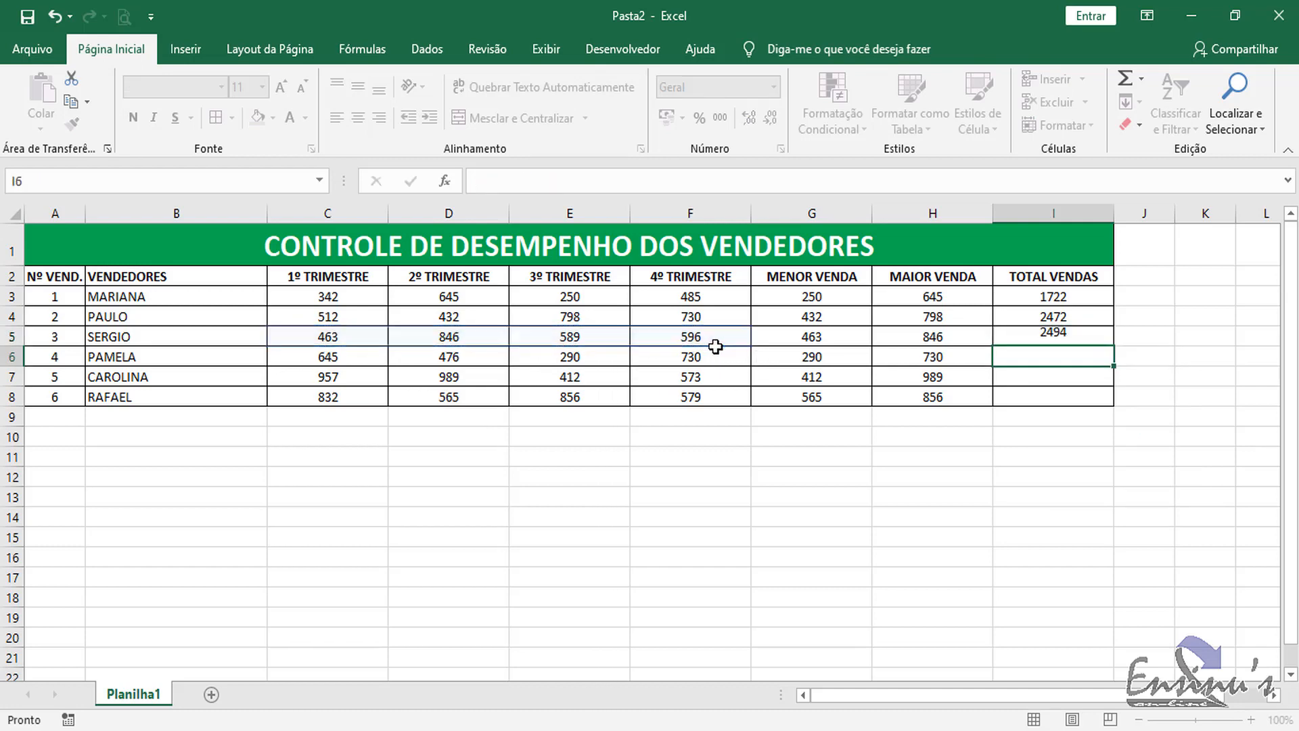
# - Enter the formula =SOMA(C6:F6) in cell I6 to calculate the fourth salesperson's "TOTAL VENDAS"
pyautogui.write('=SOMA')
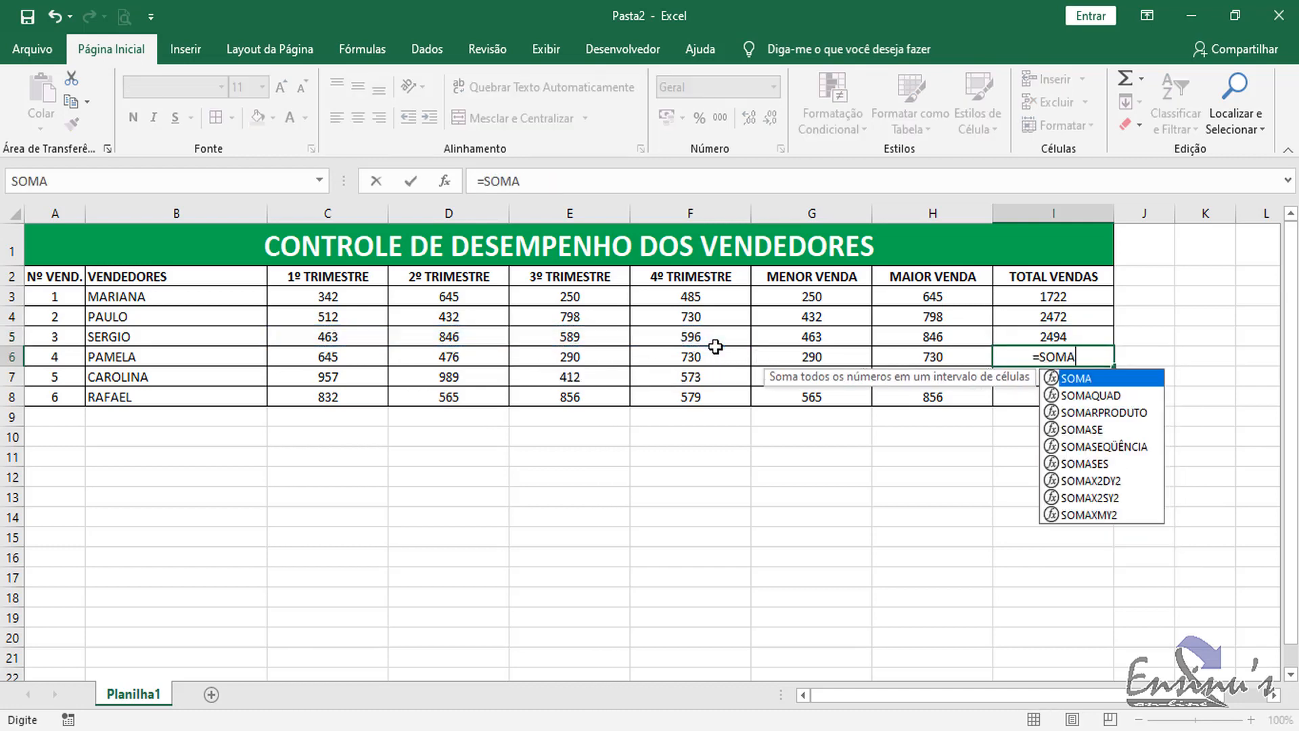
pyautogui.write('(')
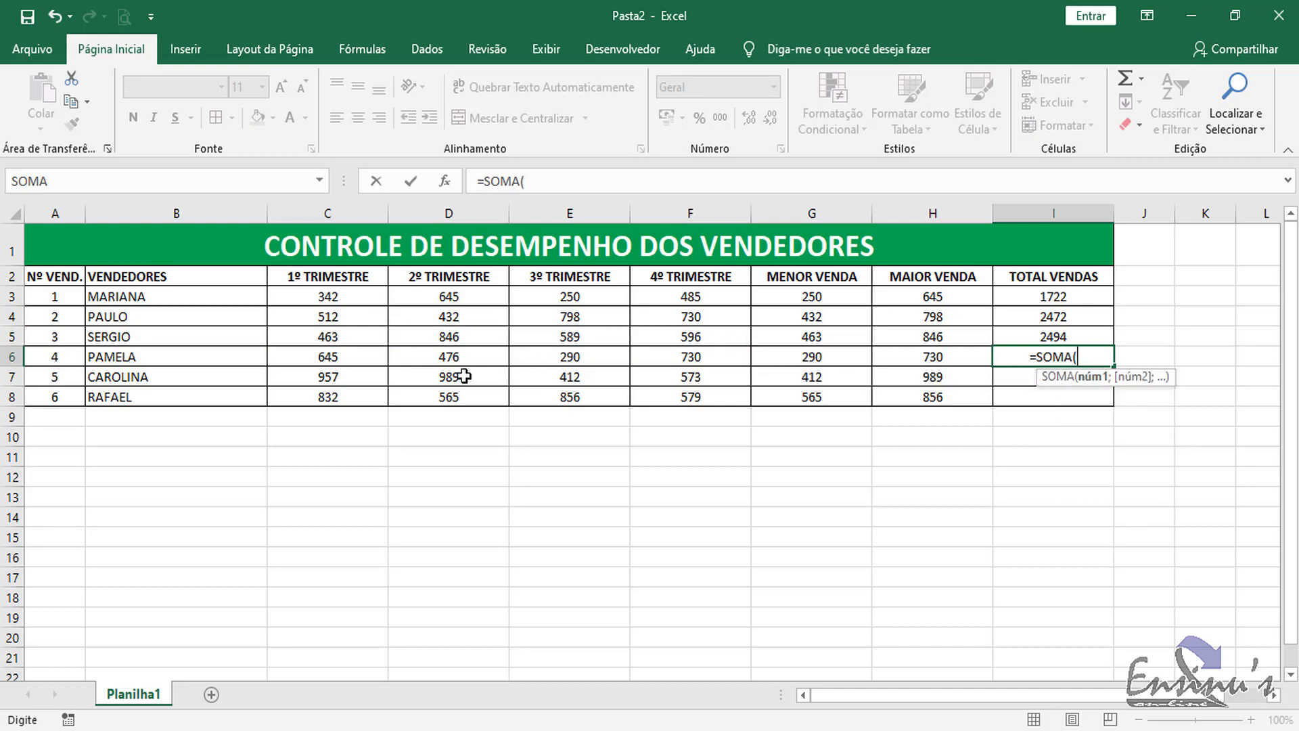
pyautogui.moveTo(328, 356); pyautogui.dragTo(693, 356)
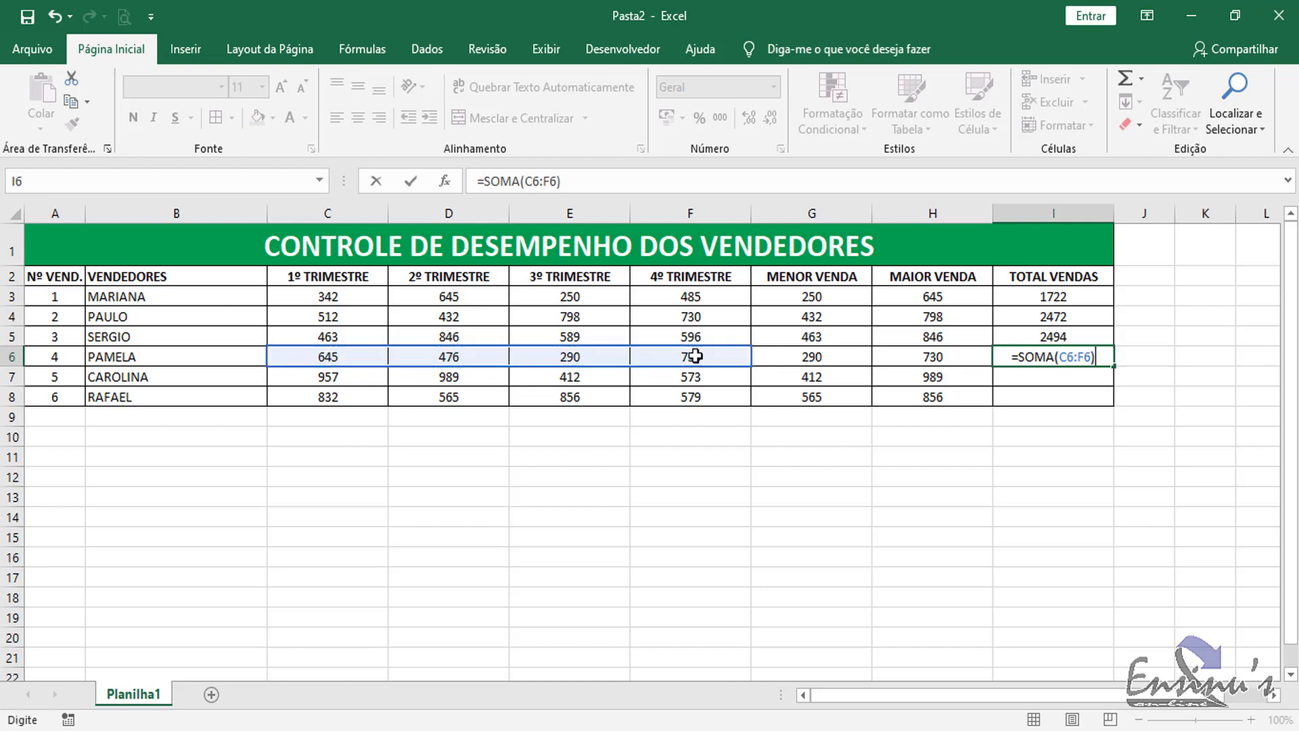
pyautogui.press('Return')
# - Enter the formula =SOMA(C7:F7) in cell I7 to calculate the fifth salesperson's "TOTAL VENDAS"
pyautogui.write('=SOMA(')
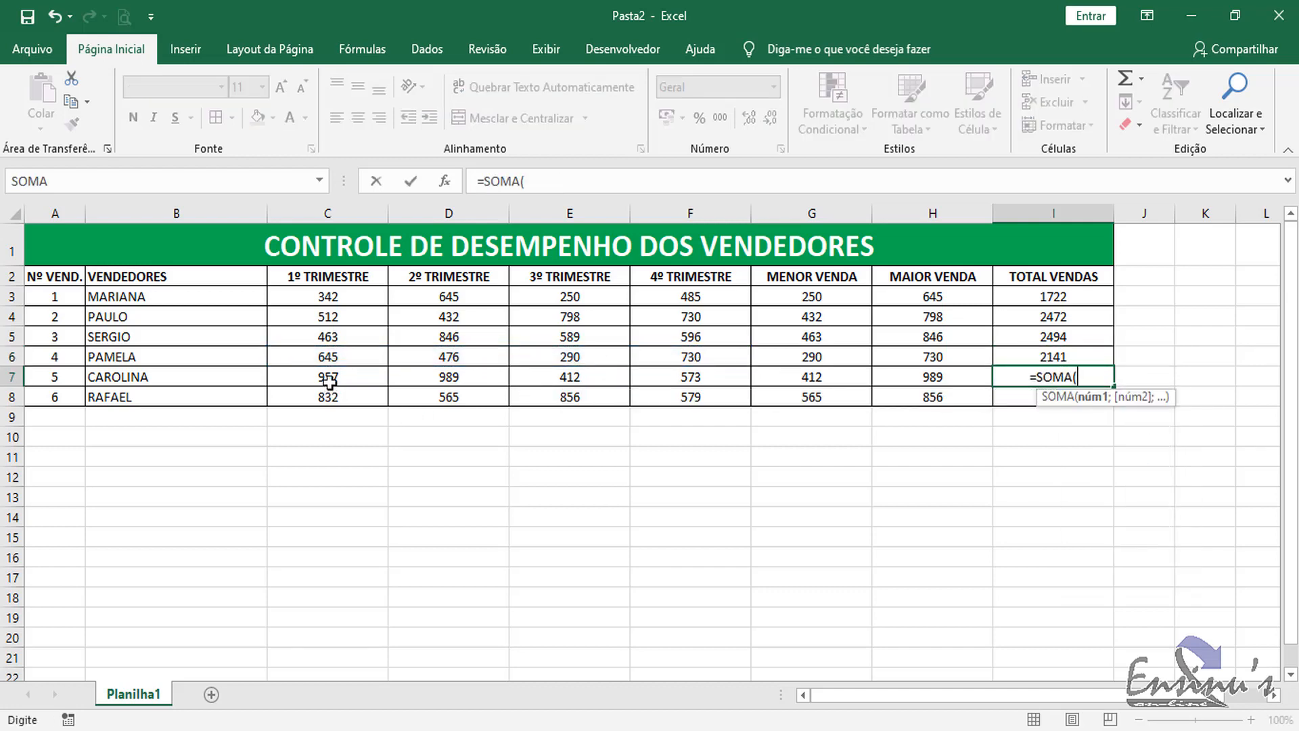
pyautogui.moveTo(327, 377); pyautogui.dragTo(700, 376)
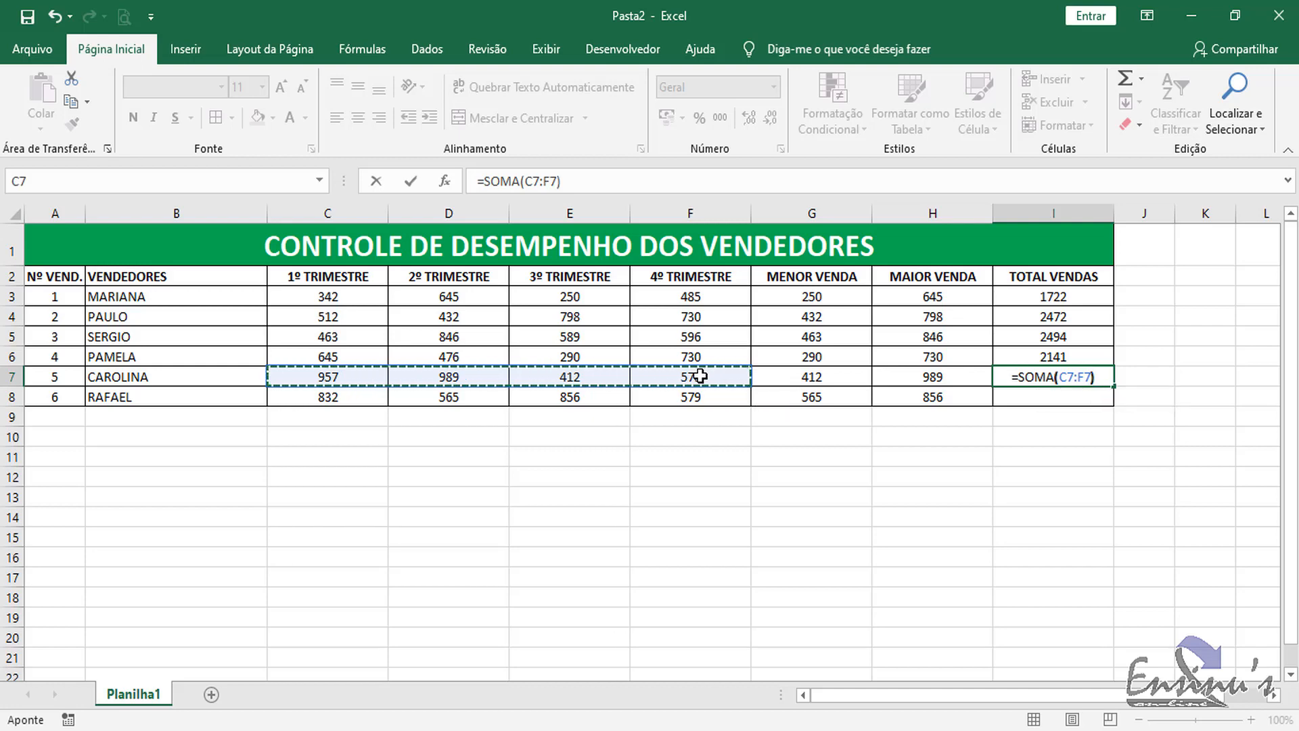
pyautogui.press('Return')
# - Enter the formula =SOMA(C8:F8) in cell I8 to calculate the sixth salesperson's "TOTAL VENDAS"
pyautogui.write('=SOMA(')
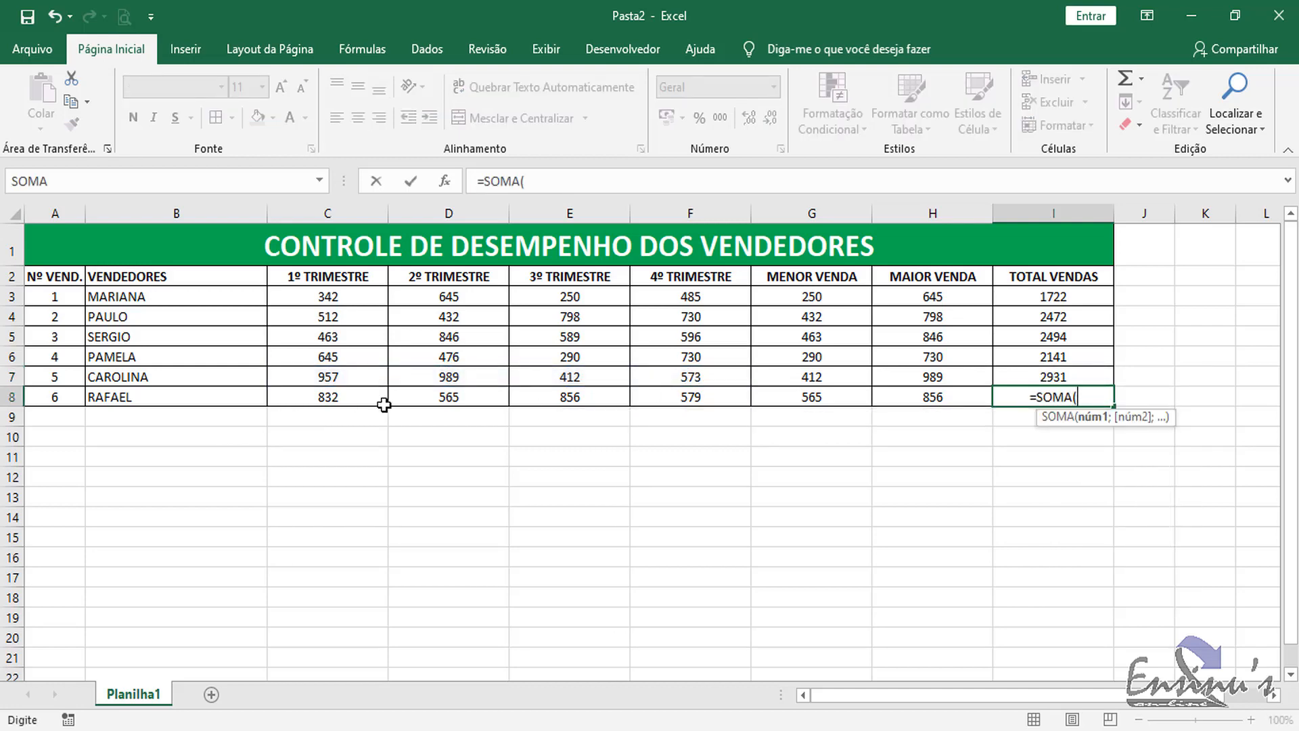
pyautogui.moveTo(379, 399); pyautogui.dragTo(684, 399)
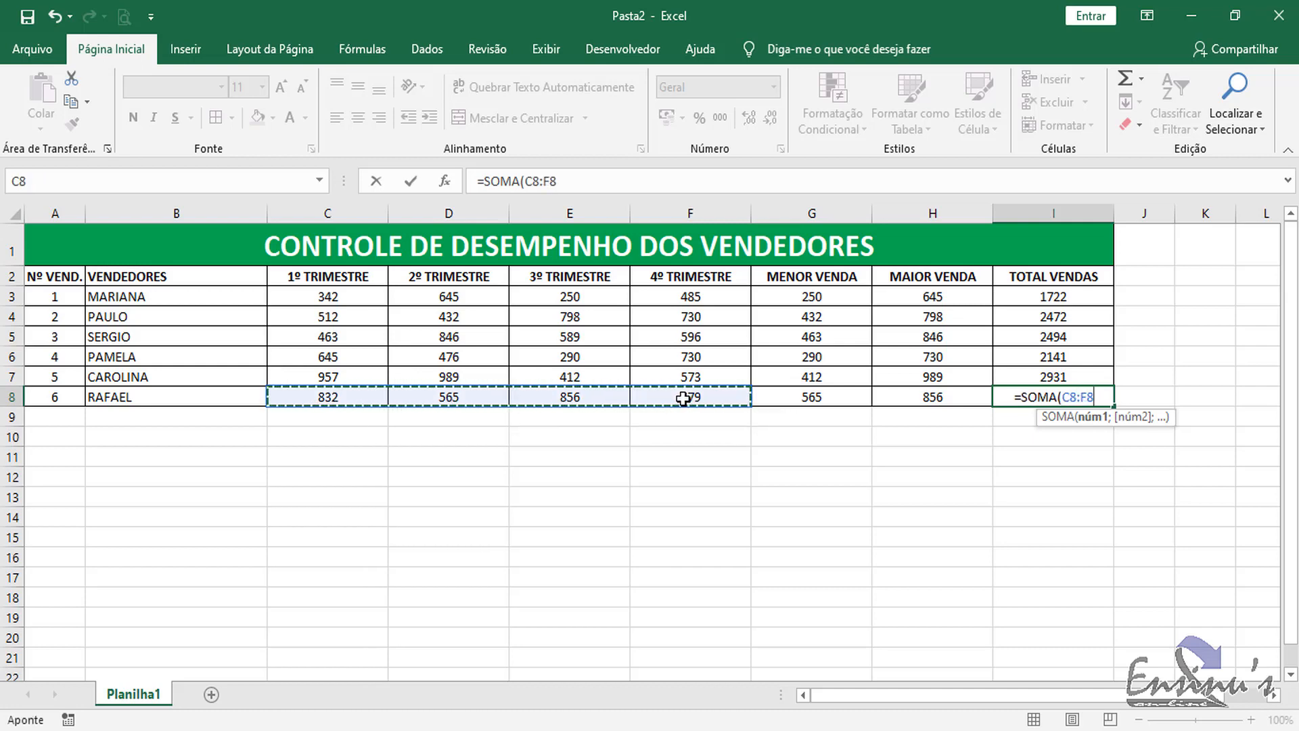
pyautogui.write(')')
pyautogui.press('Return')
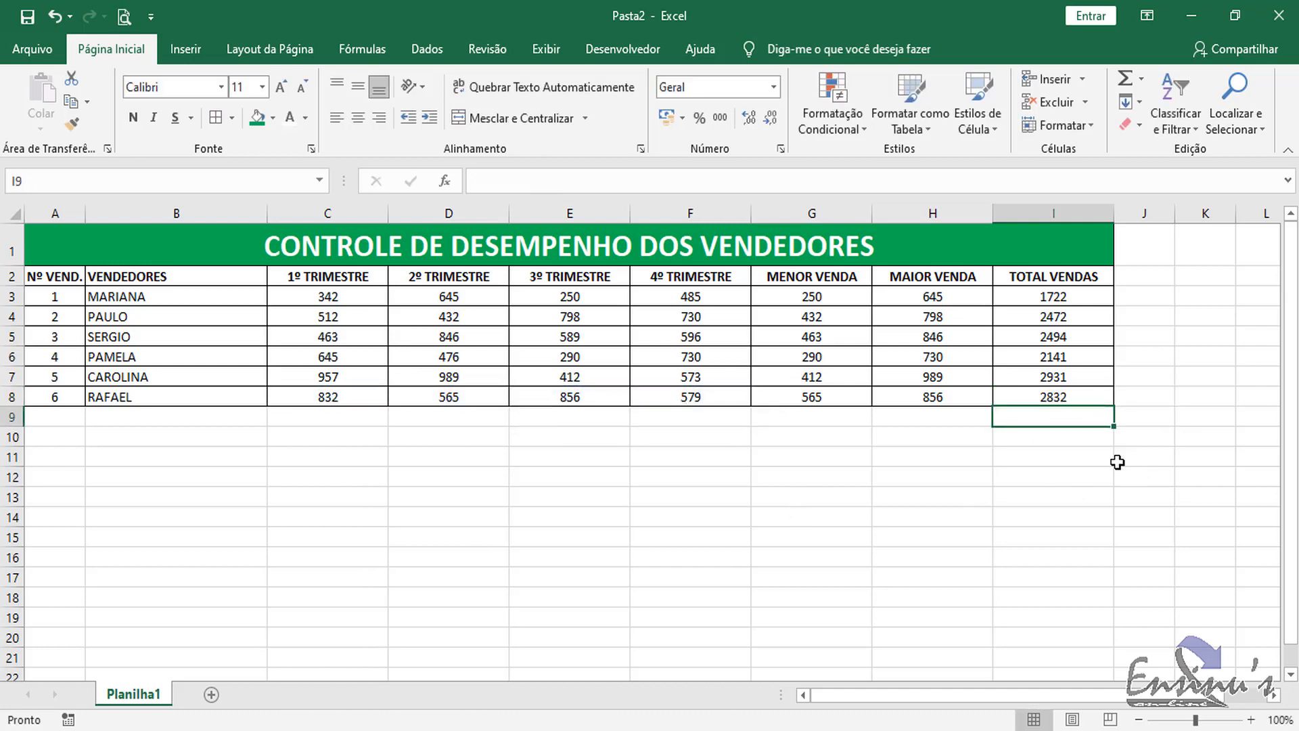
pyautogui.click(1093, 473)
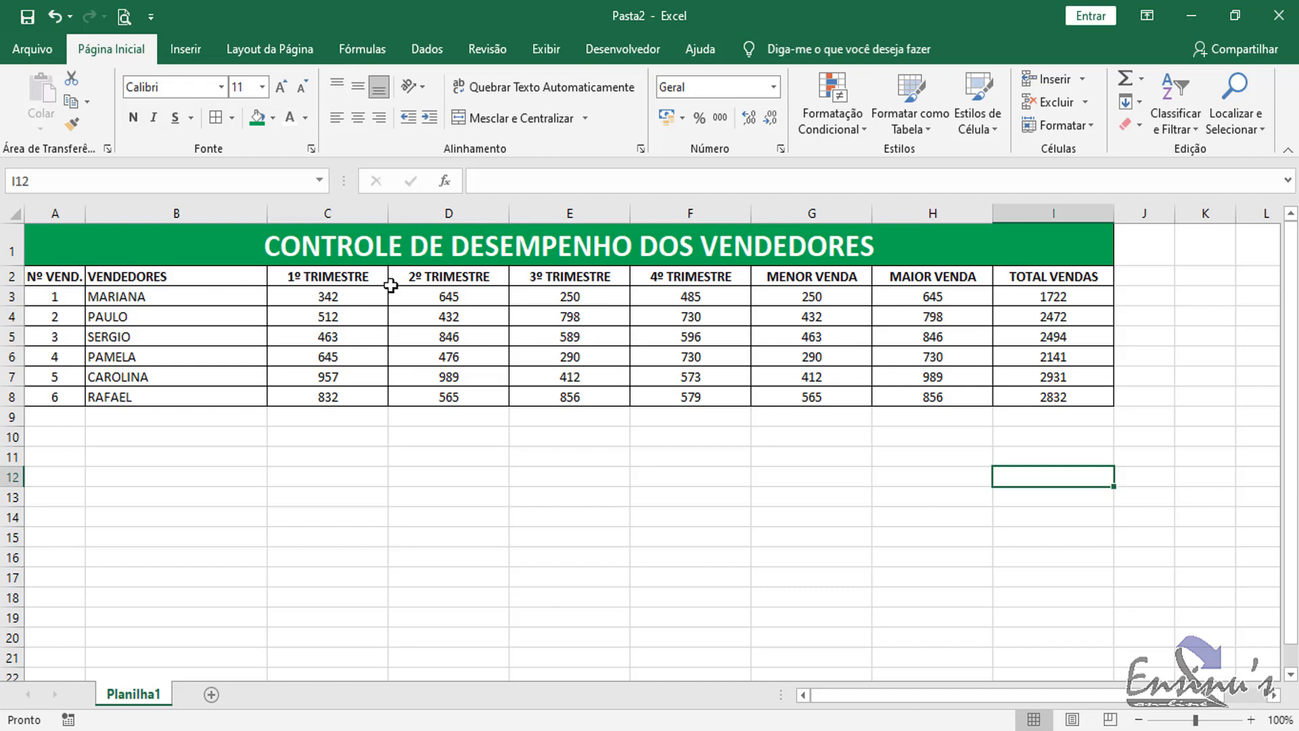